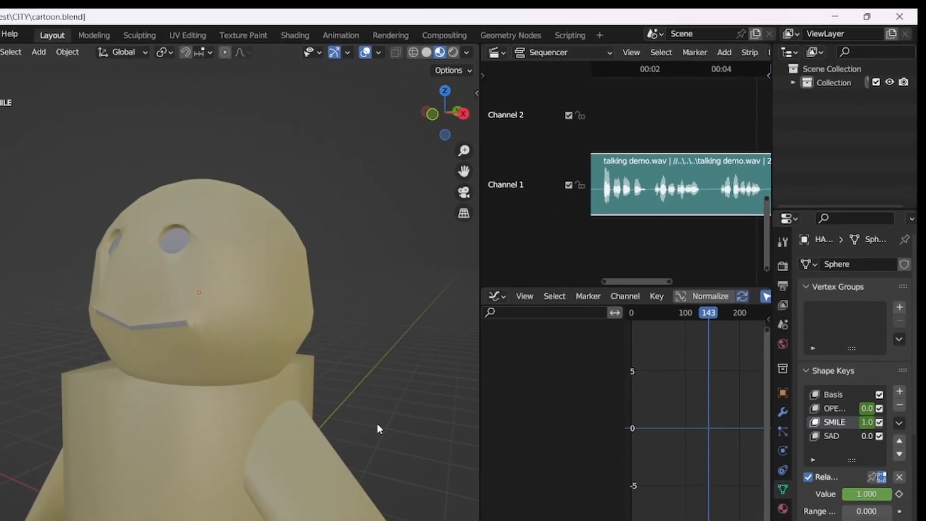
# Step: Play back the cartoon character's talking animation and examine the head from several angles
pyautogui.keyDown('alt'); pyautogui.moveTo(379, 425); pyautogui.dragTo(447, 431, button='middle'); pyautogui.keyUp('alt')
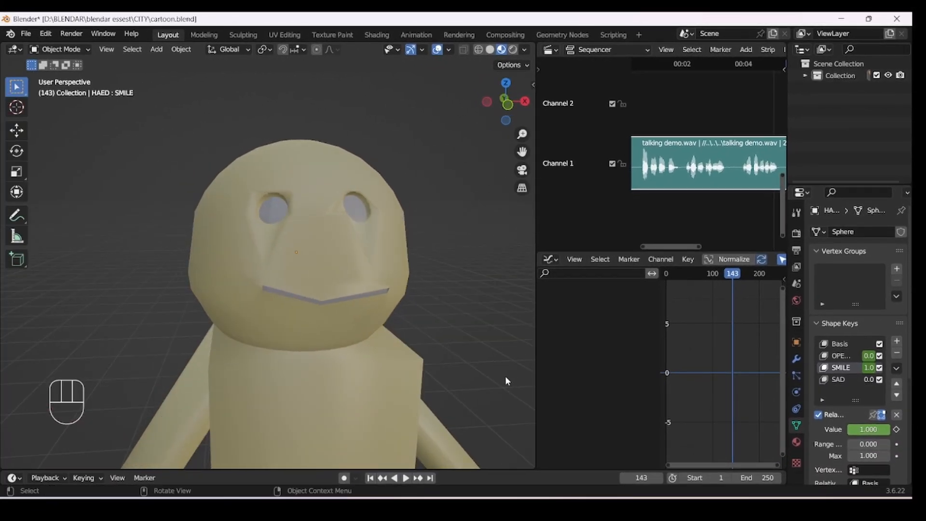
pyautogui.press('space')
pyautogui.keyDown('alt'); pyautogui.moveTo(484, 366); pyautogui.dragTo(446, 370, button='middle'); pyautogui.keyUp('alt')
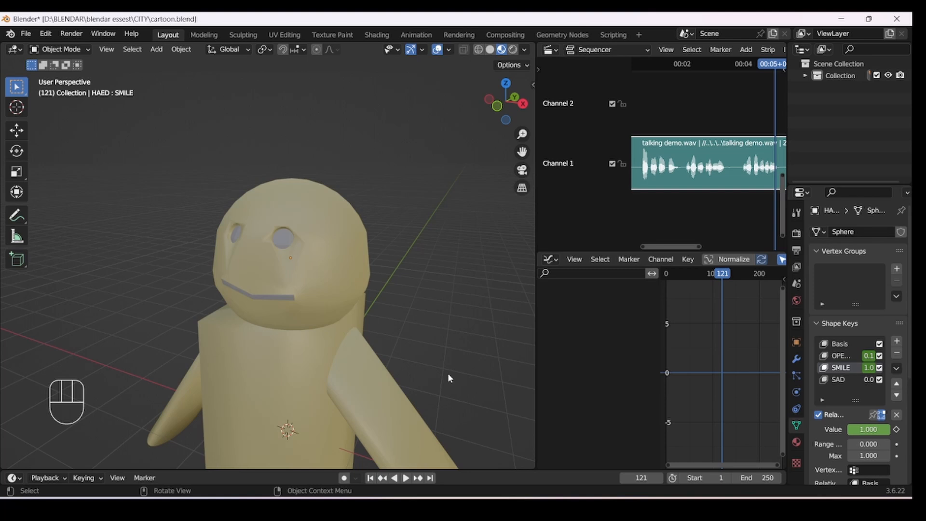
pyautogui.moveTo(447, 372)
pyautogui.keyDown('alt'); pyautogui.mouseDown(button='middle')
pyautogui.moveTo(380, 370)
pyautogui.moveTo(365, 353)
pyautogui.moveTo(472, 362)
pyautogui.moveTo(394, 366)
pyautogui.moveTo(468, 361)
pyautogui.moveTo(442, 367)
pyautogui.mouseUp(button='middle'); pyautogui.keyUp('alt')
pyautogui.scroll(3, 471, 362)
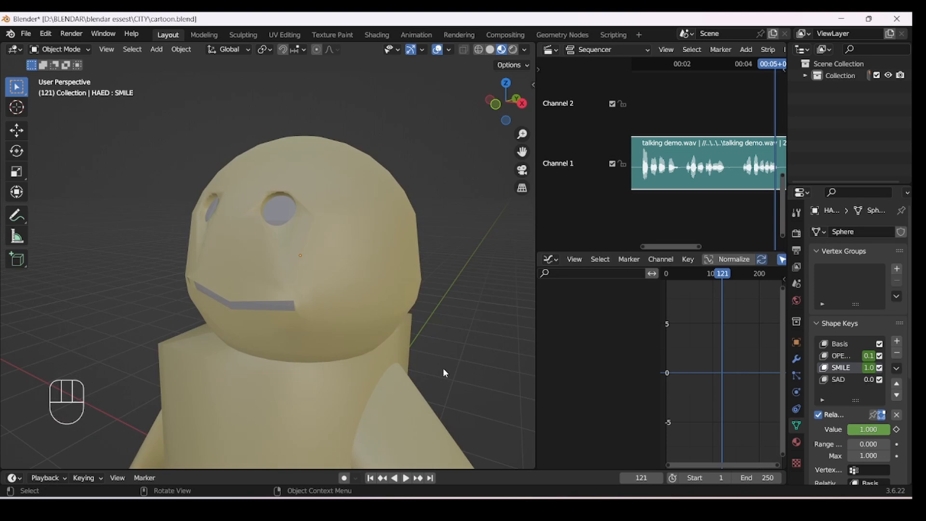
# Step: Close the sequencer and graph editor areas so the 3D viewport fills the freed space
pyautogui.moveTo(536, 67); pyautogui.dragTo(750, 47)
pyautogui.moveTo(729, 45); pyautogui.dragTo(746, 54)
pyautogui.moveTo(748, 250); pyautogui.dragTo(777, 247)
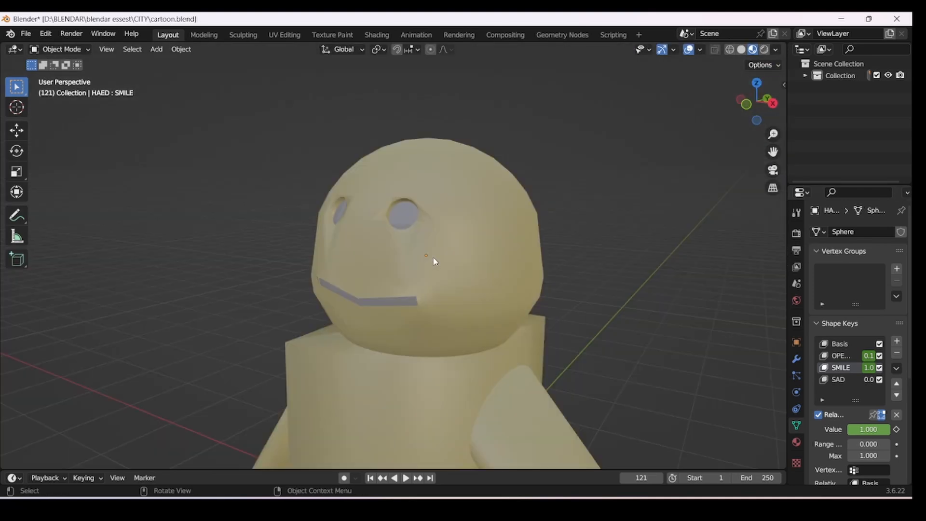
# Step: Delete the character's existing head and the inner sphere behind it
pyautogui.click(433, 258)
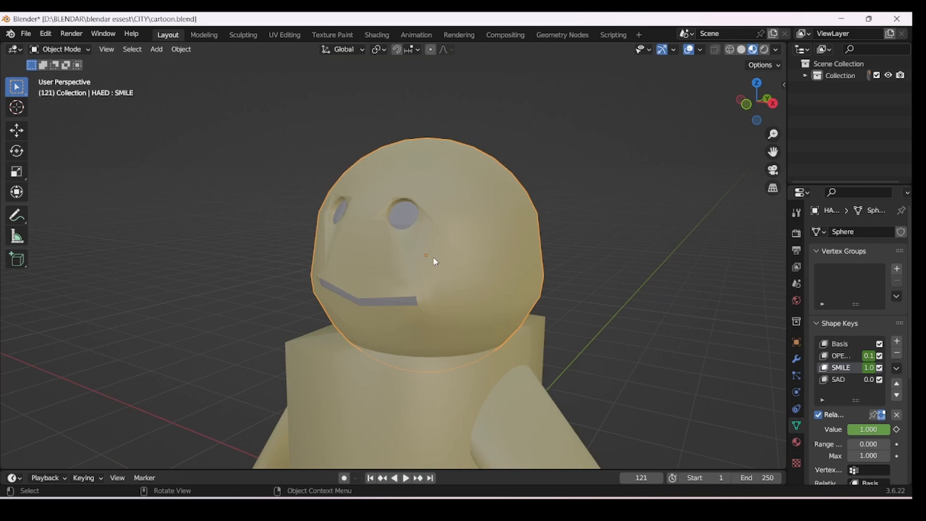
pyautogui.press('x')
pyautogui.click(433, 258)
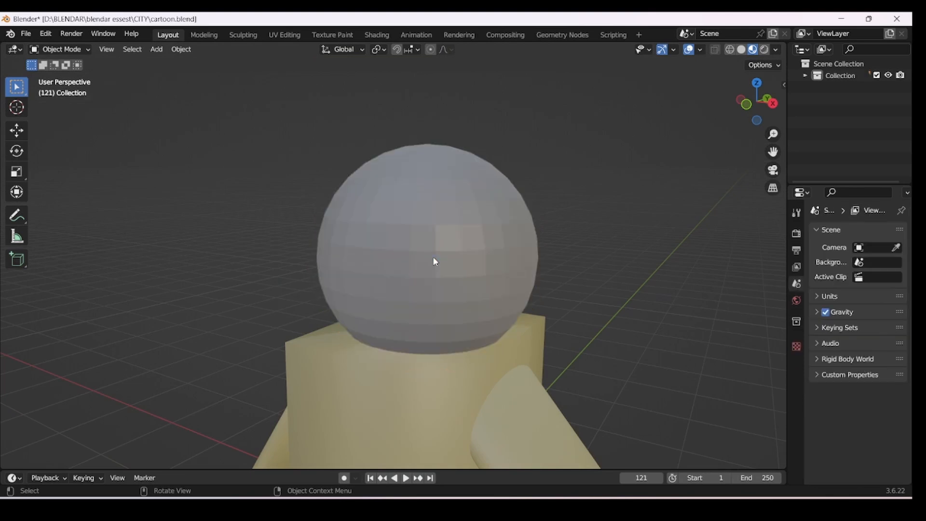
pyautogui.click(433, 257)
pyautogui.press('Delete')
# Step: In front view, add a UV sphere and raise it along Z onto the top of the body as the new head
pyautogui.press('KP_1')
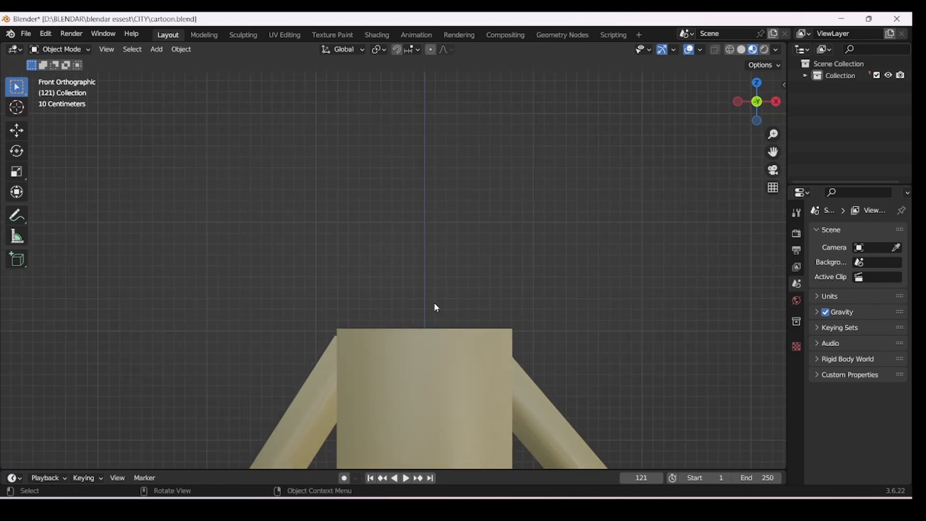
pyautogui.scroll(-8, 437, 340)
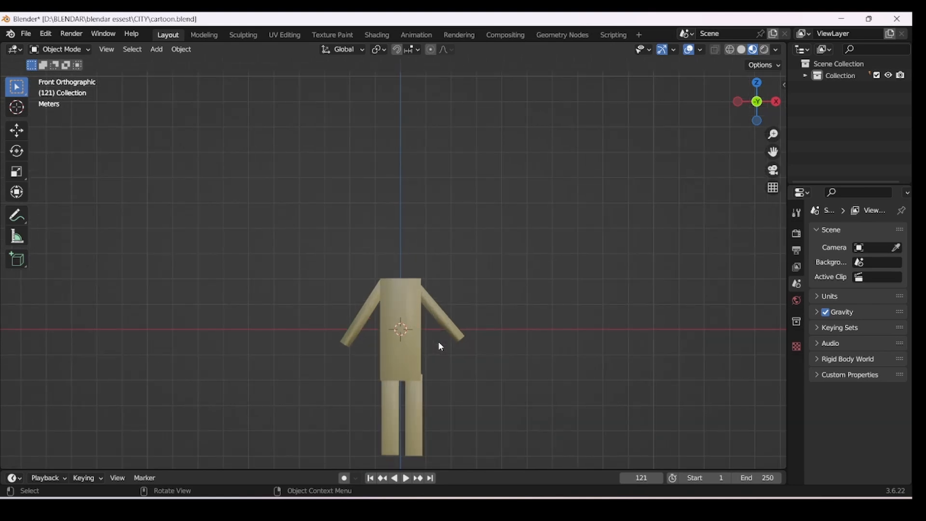
pyautogui.moveTo(439, 343)
pyautogui.mouseDown(button='middle')
pyautogui.moveTo(424, 295)
pyautogui.moveTo(322, 308)
pyautogui.moveTo(325, 319)
pyautogui.moveTo(398, 359)
pyautogui.moveTo(437, 348)
pyautogui.mouseUp(button='middle')
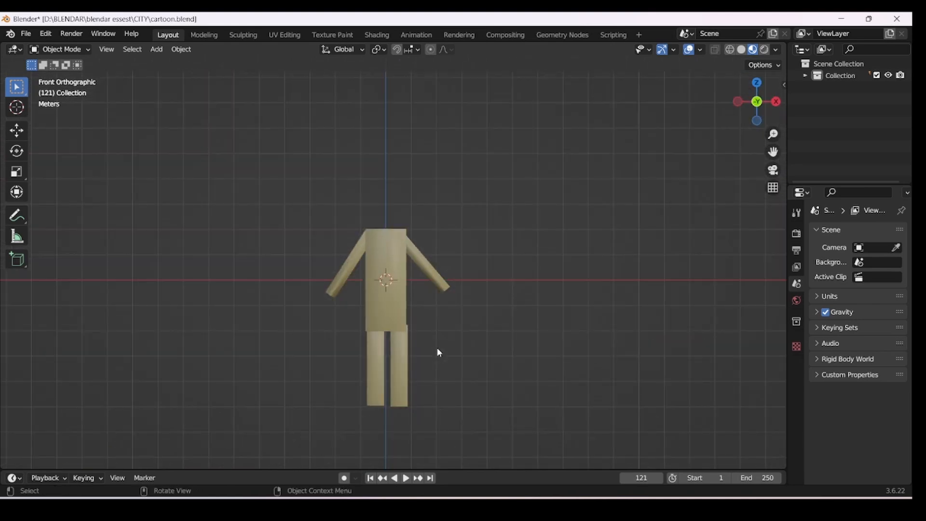
pyautogui.scroll(2, 437, 348)
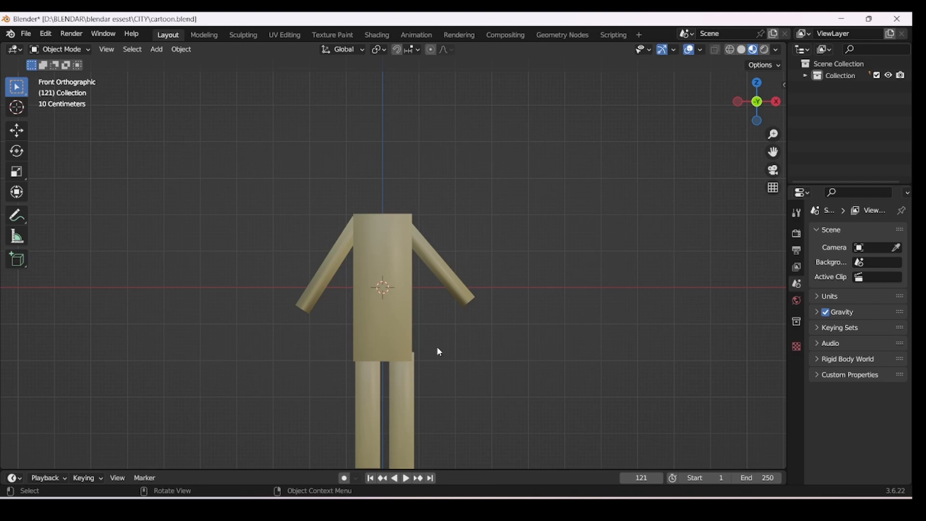
pyautogui.hotkey('shift', 'a')
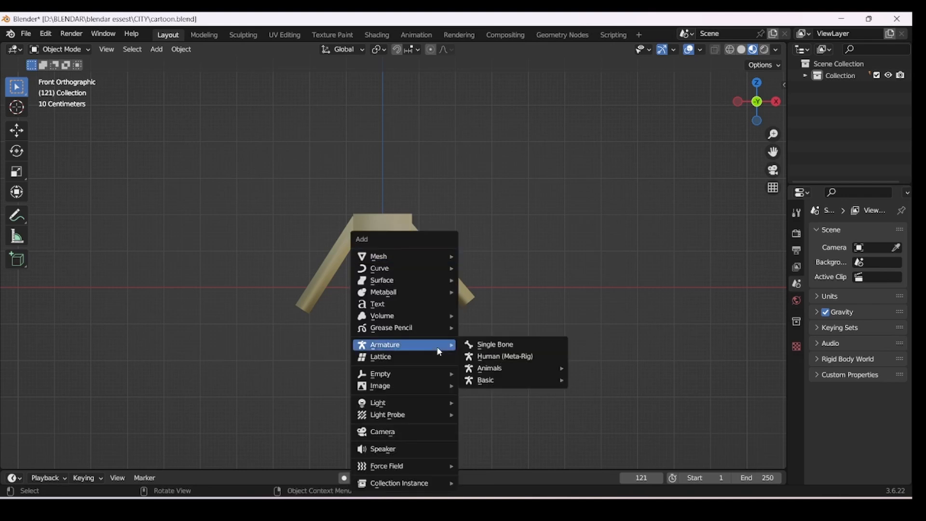
pyautogui.moveTo(427, 257)
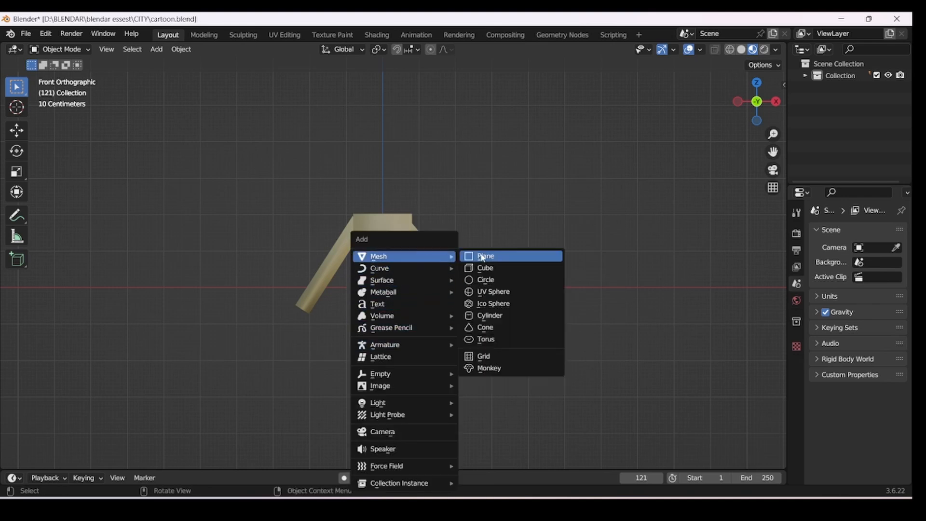
pyautogui.click(508, 295)
pyautogui.press('g')
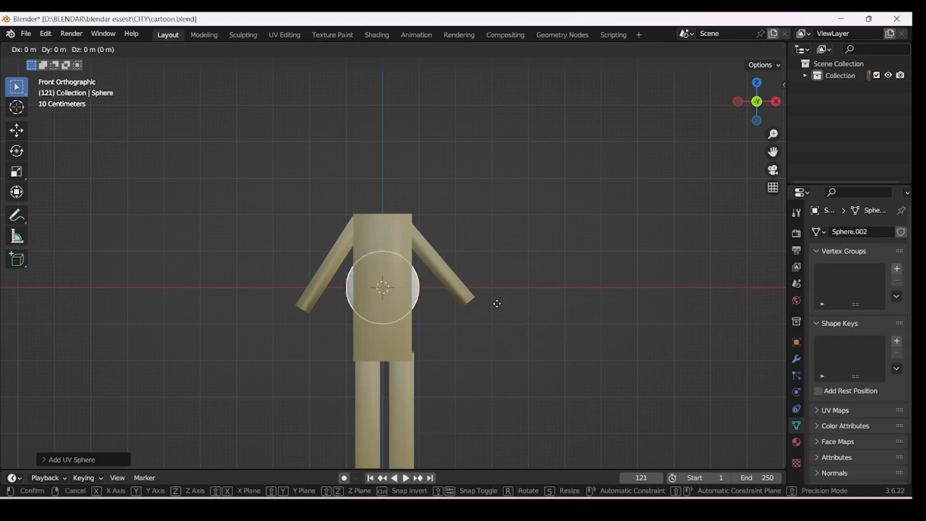
pyautogui.press('z')
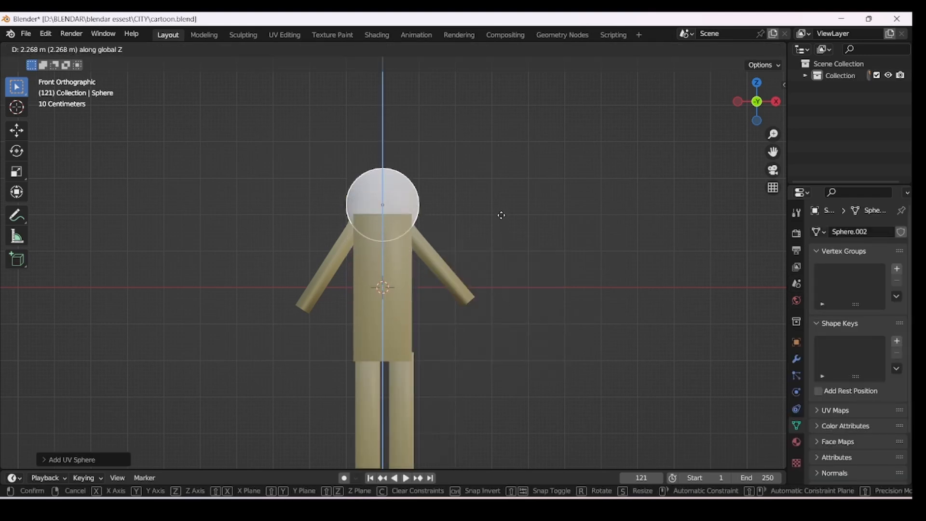
pyautogui.click(498, 204)
# Step: Duplicate the head sphere in place and scale the duplicate down to about 0.95
pyautogui.scroll(5, 415, 275)
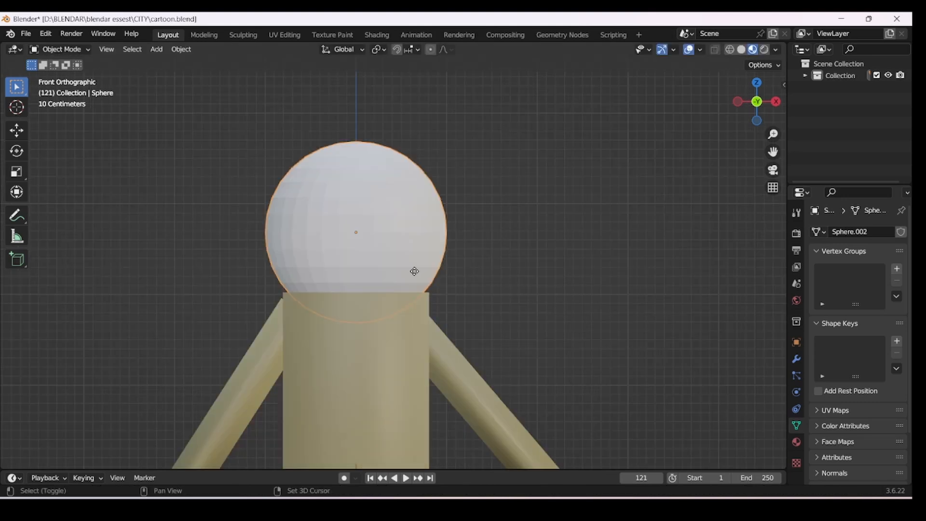
pyautogui.hotkey('shift', 'd')
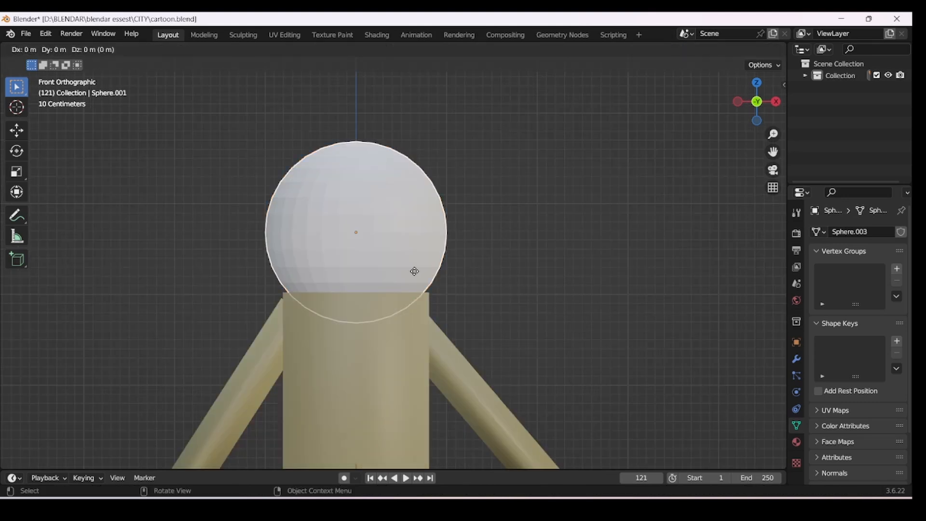
pyautogui.rightClick(414, 271)
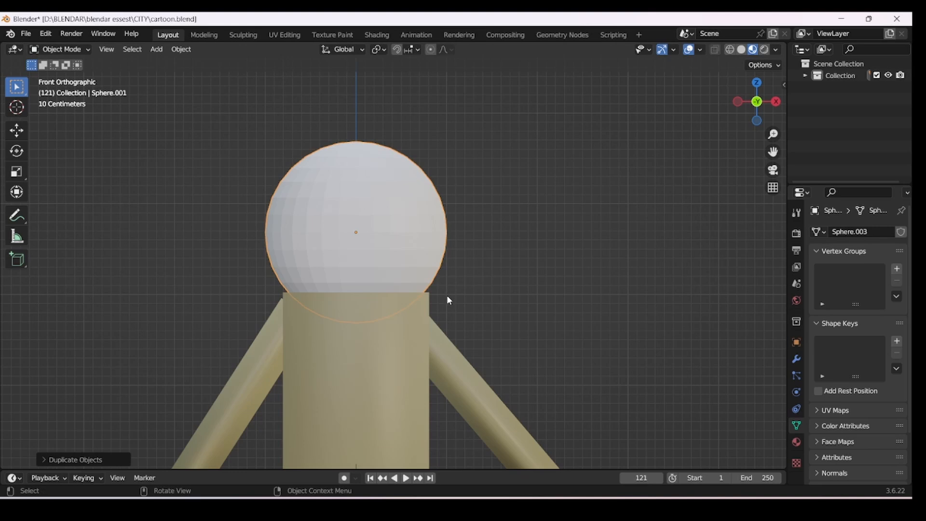
pyautogui.press('s')
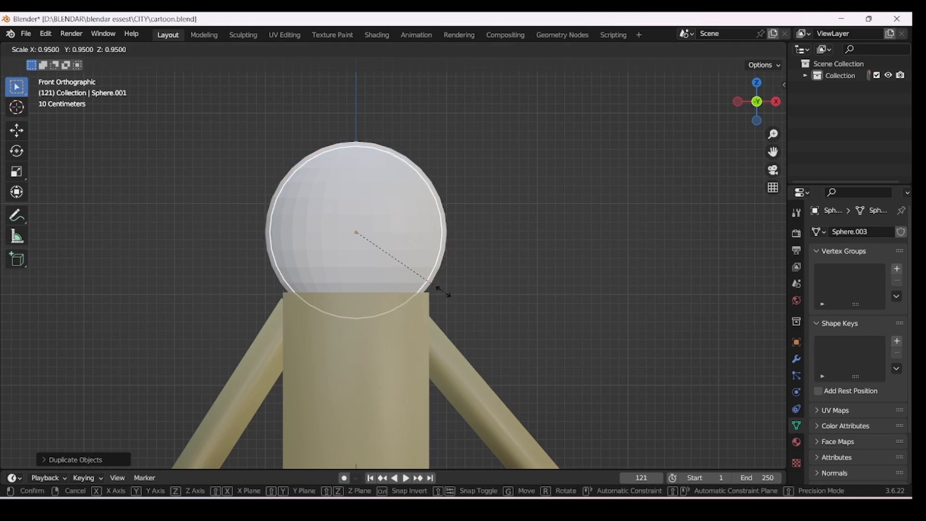
pyautogui.click(444, 294)
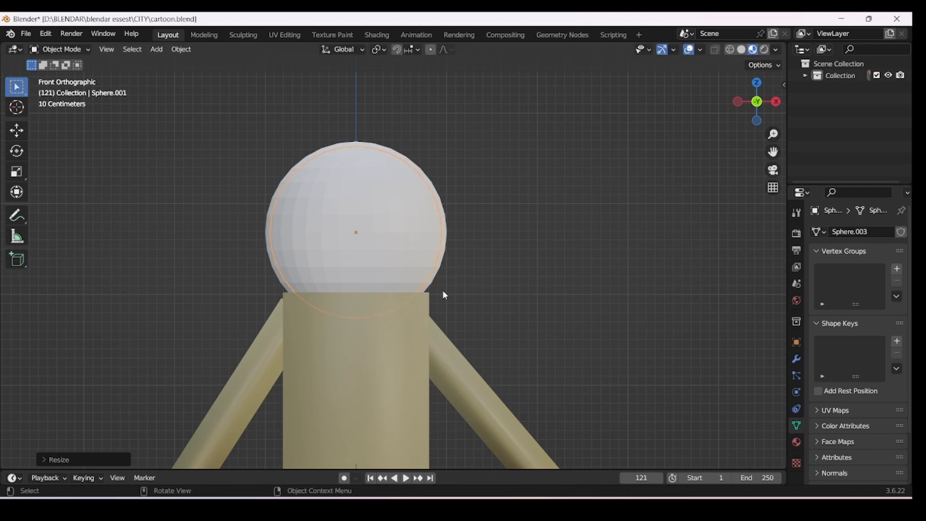
# Step: Open the outer head sphere in Edit Mode with nothing selected and edge selection active
pyautogui.click(492, 296)
pyautogui.click(394, 261)
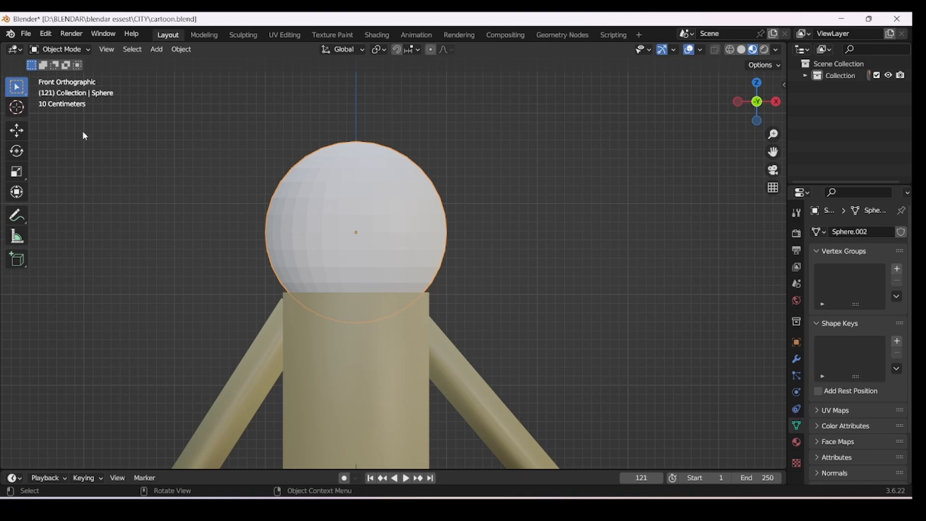
pyautogui.click(60, 50)
pyautogui.click(66, 77)
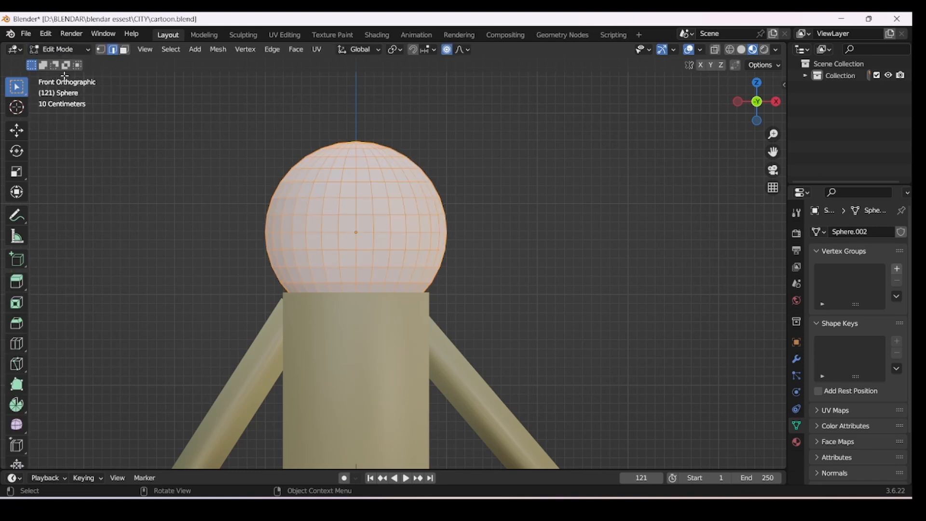
pyautogui.scroll(2, 467, 250)
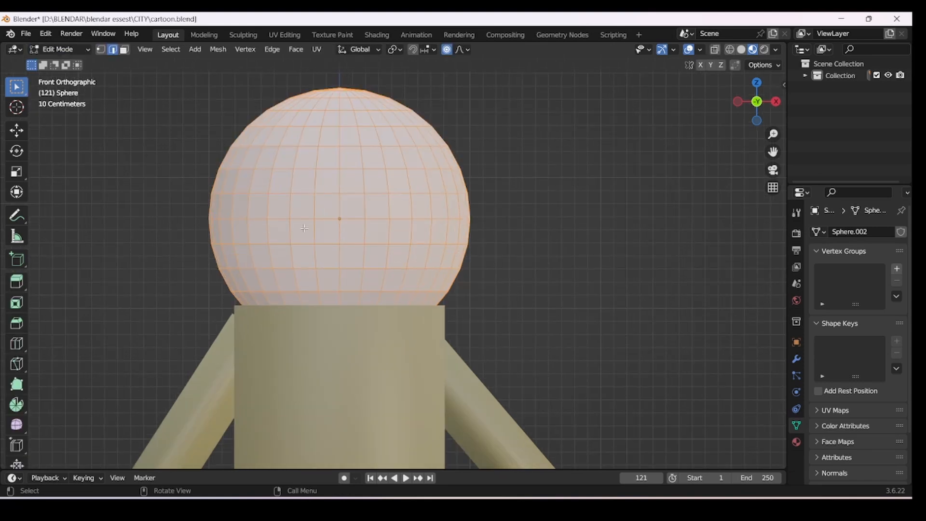
pyautogui.click(573, 246)
pyautogui.click(124, 50)
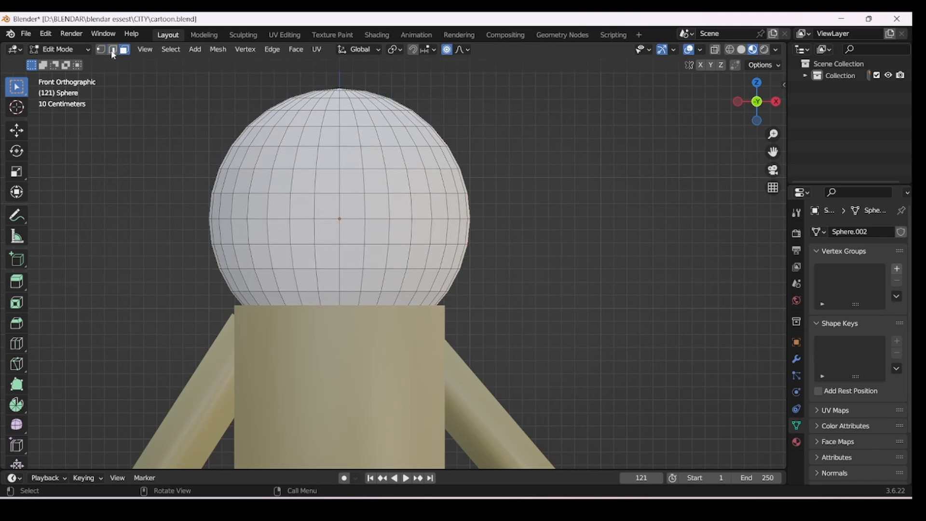
pyautogui.click(112, 50)
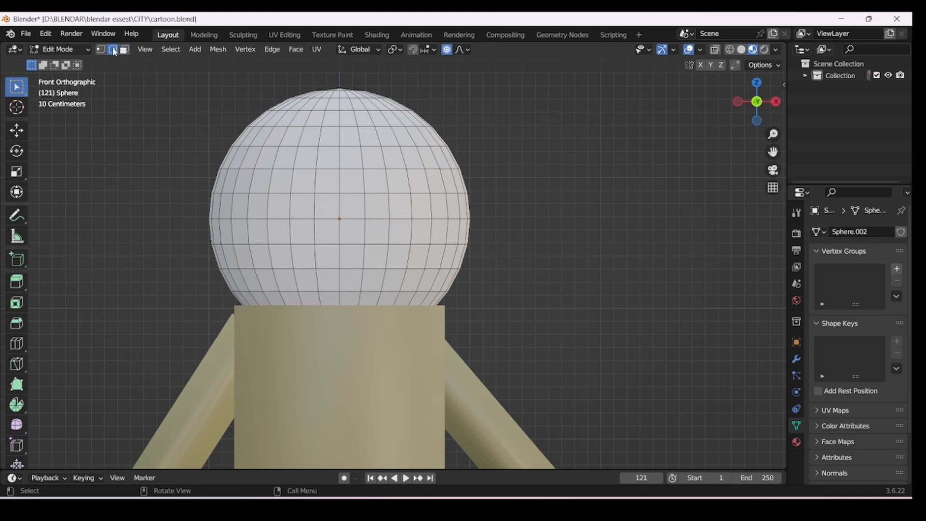
# Step: Lower the second horizontal edge loop below the head's equator about 0.065 m along Z with proportional editing
pyautogui.keyDown('alt'); pyautogui.click(353, 269); pyautogui.keyUp('alt')
pyautogui.press('g')
pyautogui.press('z')
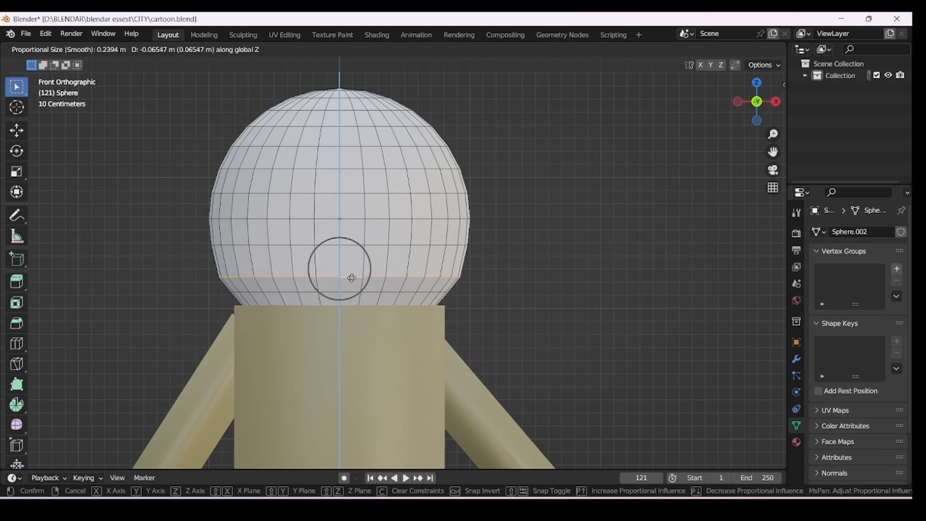
pyautogui.click(352, 277)
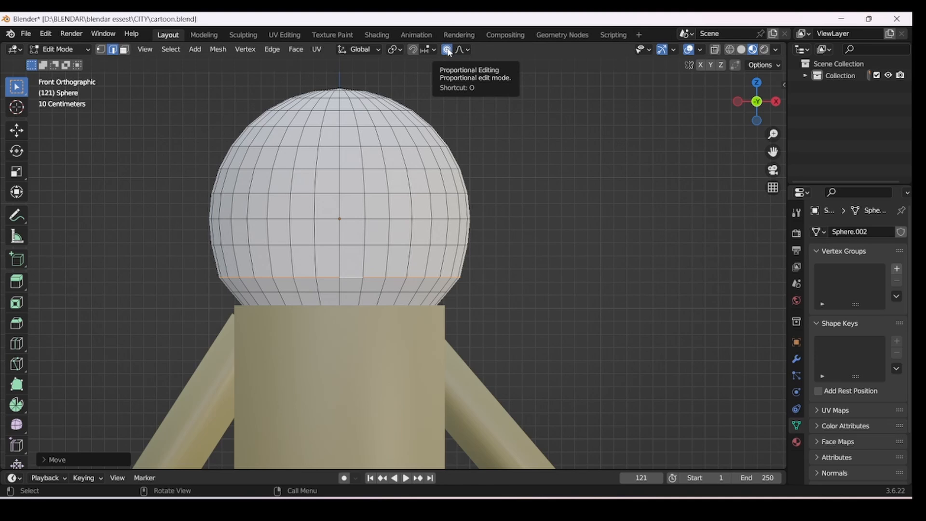
# Step: Lower the first edge loop below the head's equator along Z, close to the loop beneath it
pyautogui.keyDown('alt'); pyautogui.click(354, 246); pyautogui.keyUp('alt')
pyautogui.press('g')
pyautogui.press('z')
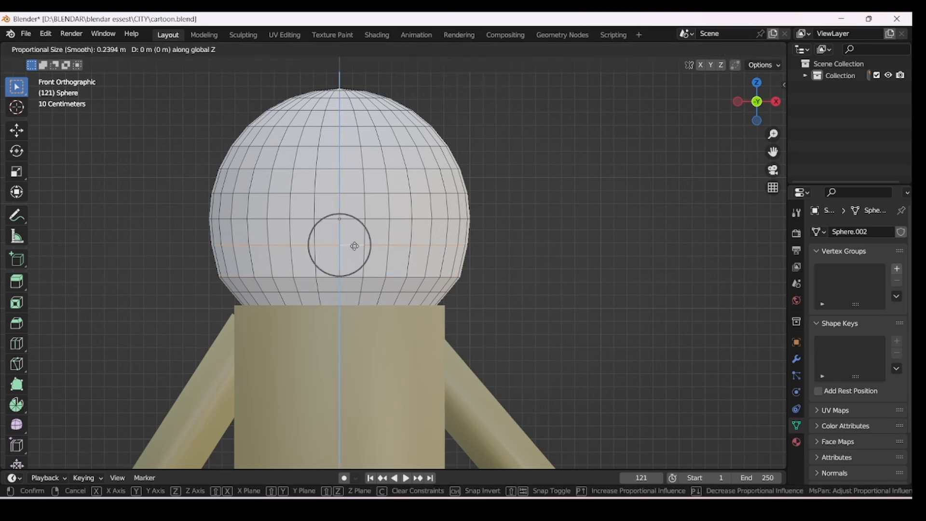
pyautogui.click(355, 263)
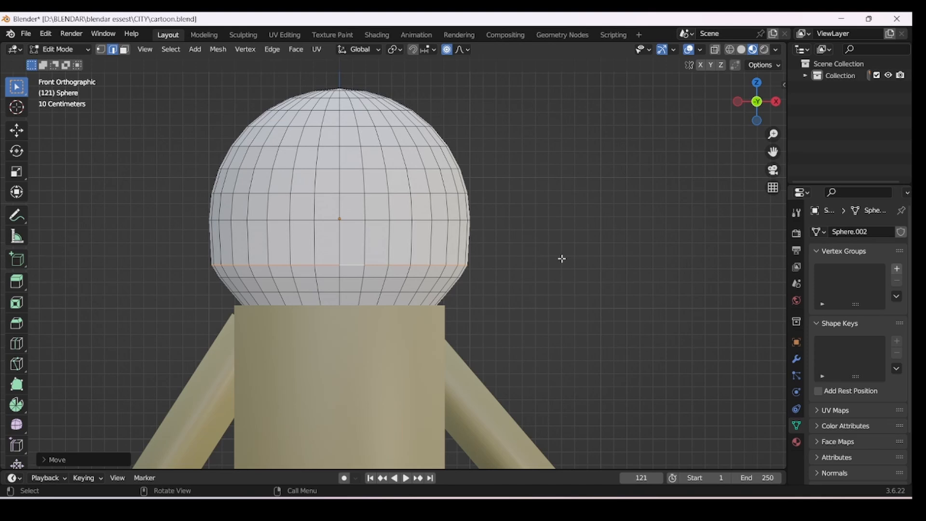
# Step: Re-enable the Screencast Keys display, clear the edge selection and hide the sidebar
pyautogui.press('n')
pyautogui.click(778, 311)
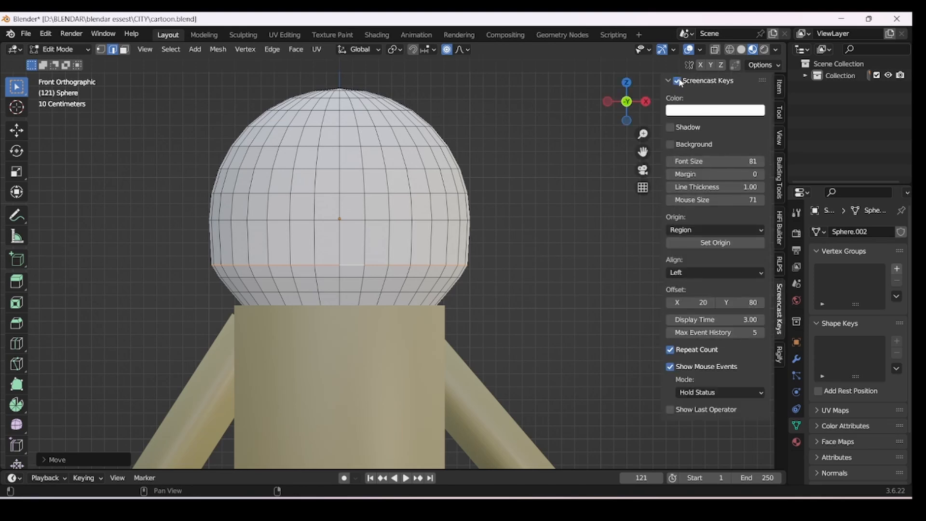
pyautogui.click(606, 290)
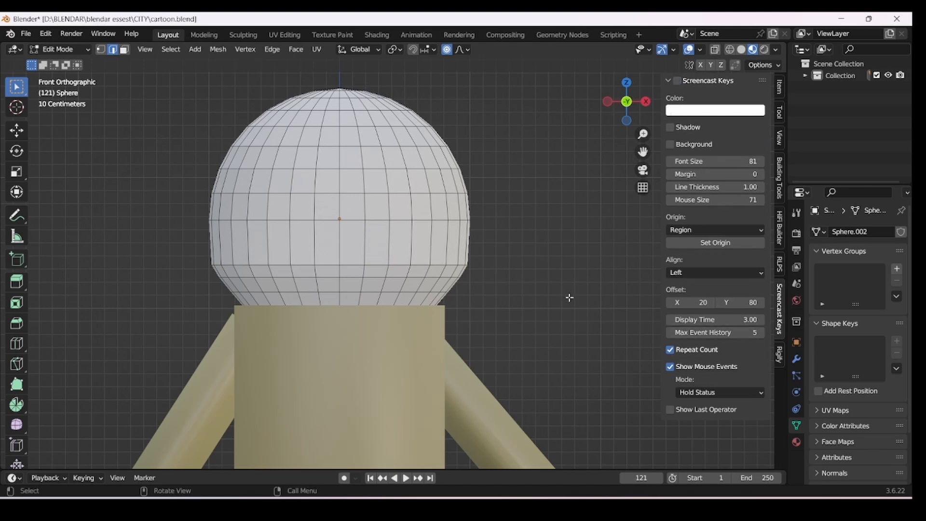
pyautogui.press('n')
# Step: Lower the head's equator edge loop along Z to just above the two loops at the mouth
pyautogui.keyDown('alt'); pyautogui.click(351, 219); pyautogui.keyUp('alt')
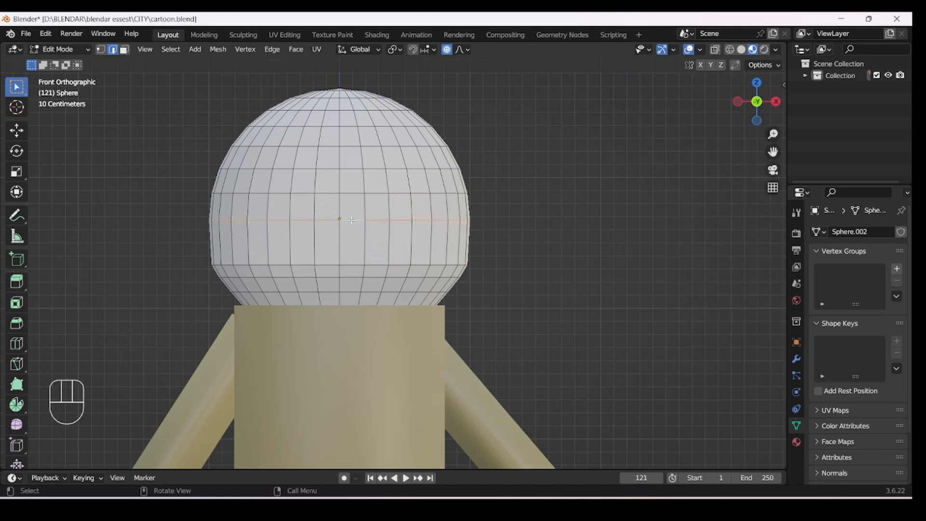
pyautogui.press('g')
pyautogui.press('z')
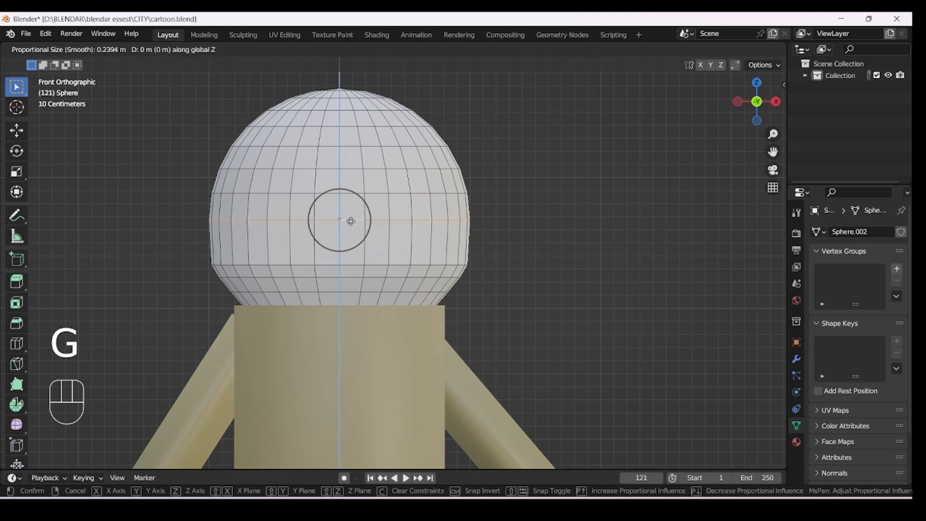
pyautogui.click(350, 250)
# Step: Move the two short vertical edges just right of the mouth's centre line outward along X with proportional editing
pyautogui.scroll(2, 323, 244)
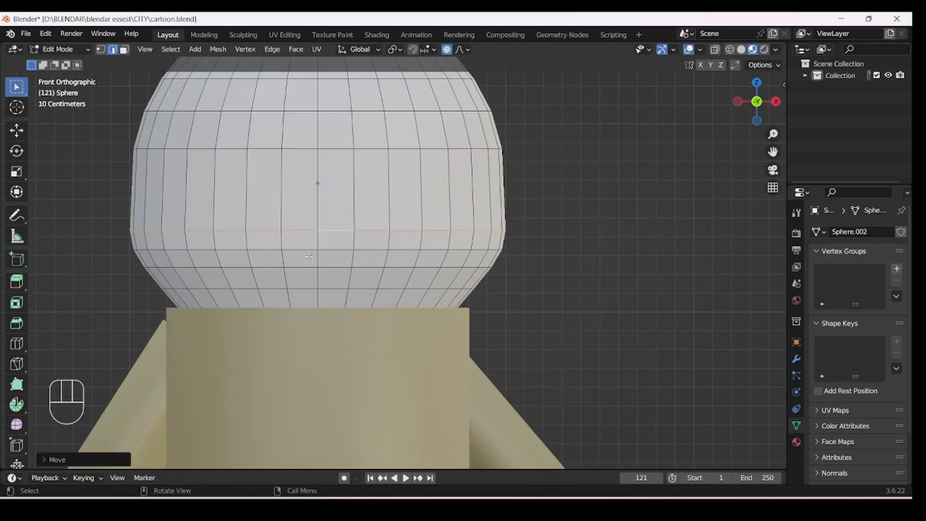
pyautogui.click(353, 257)
pyautogui.click(354, 245)
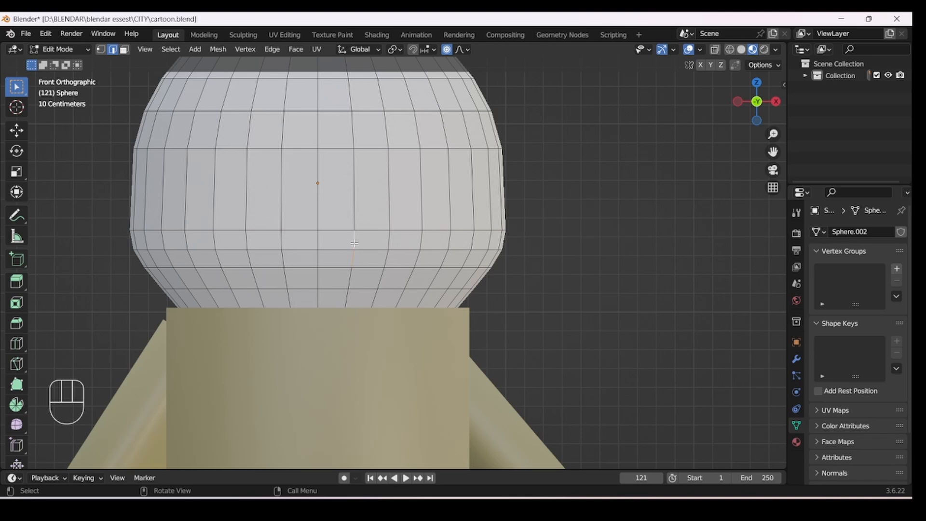
pyautogui.hotkey('ctrl', 'z')
pyautogui.press('g')
pyautogui.press('x')
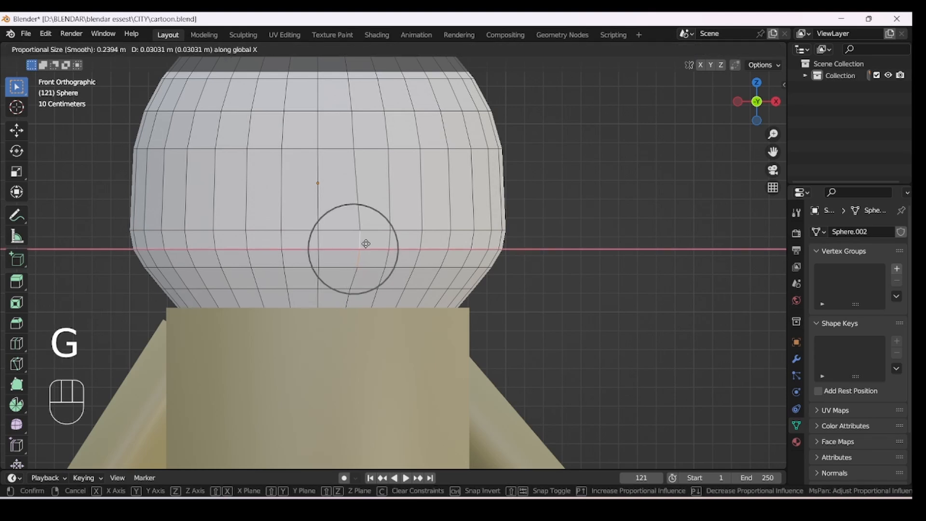
pyautogui.click(370, 244)
# Step: Move the two matching vertical edges left of the mouth's centre line outward along X to widen the mouth area symmetrically
pyautogui.doubleClick(282, 241)
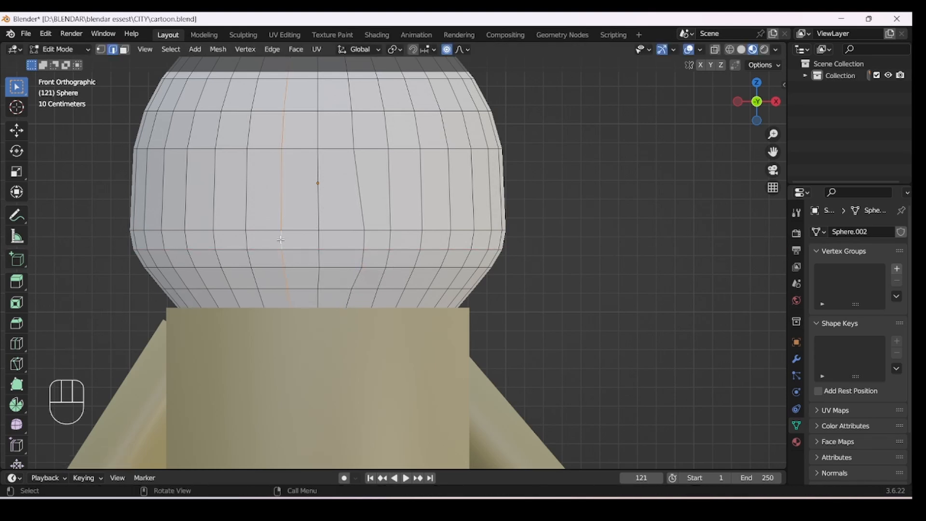
pyautogui.click(282, 242)
pyautogui.keyDown('shift'); pyautogui.click(283, 254); pyautogui.keyUp('shift')
pyautogui.press('g')
pyautogui.press('x')
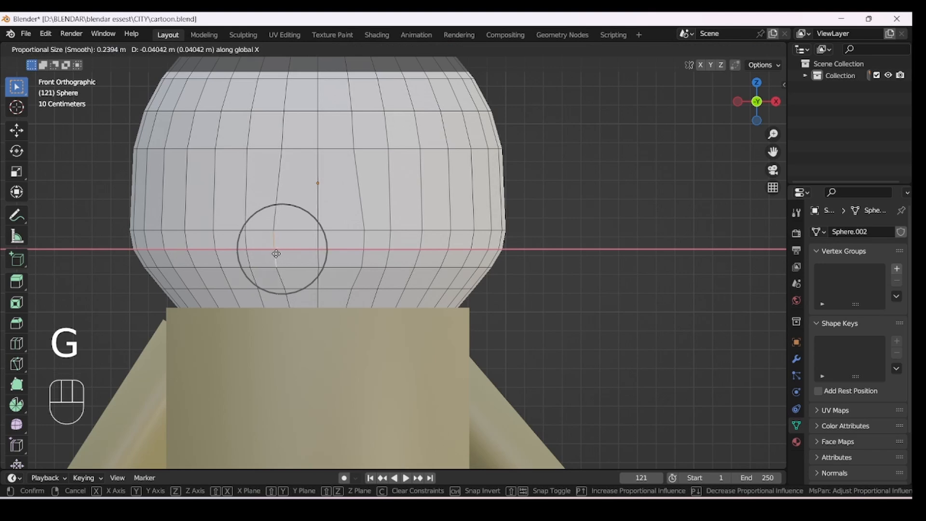
pyautogui.click(275, 252)
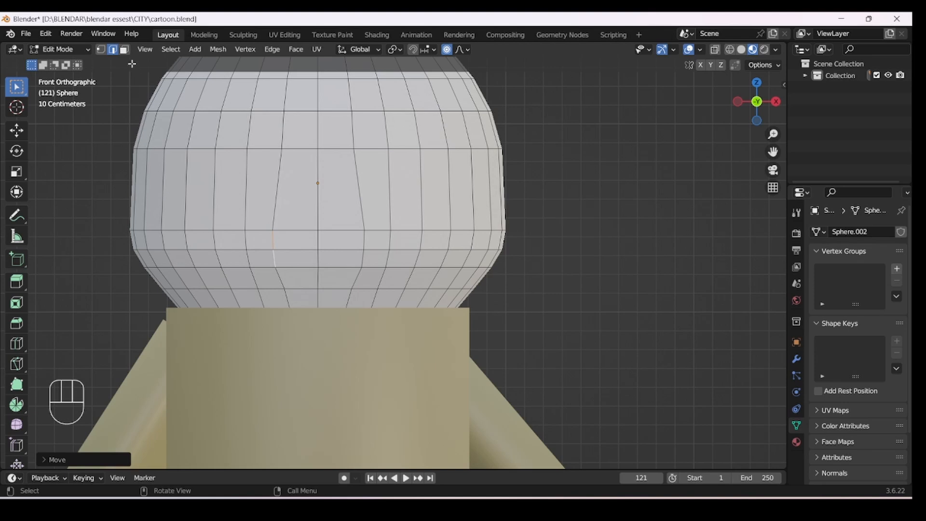
# Step: Select the four faces in the middle of the mouth area in face select mode and delete them
pyautogui.click(125, 50)
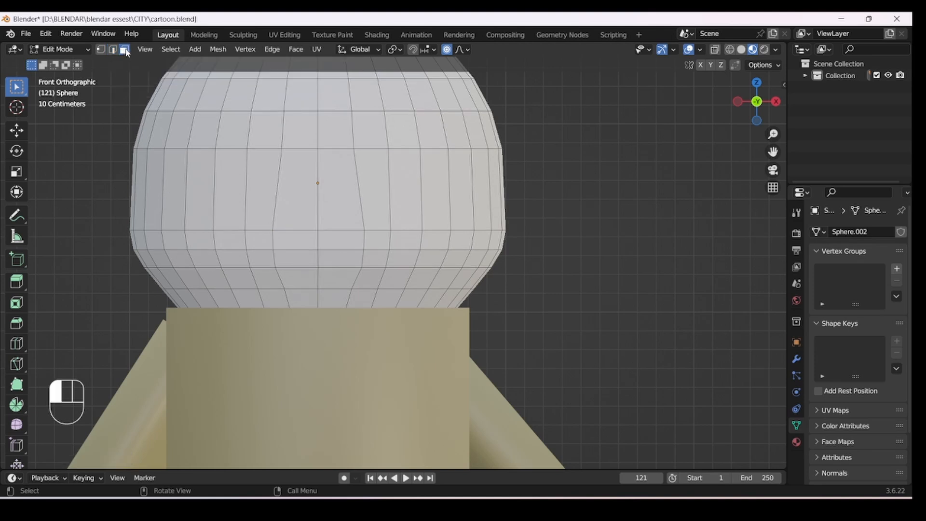
pyautogui.click(337, 262)
pyautogui.keyDown('shift'); pyautogui.click(346, 240); pyautogui.keyUp('shift')
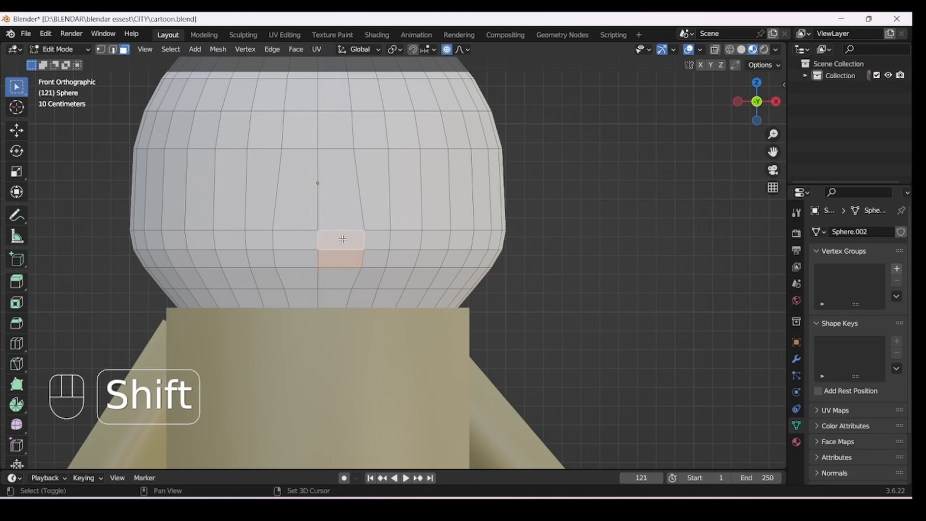
pyautogui.keyDown('shift'); pyautogui.click(309, 239); pyautogui.keyUp('shift')
pyautogui.keyDown('shift'); pyautogui.click(304, 262); pyautogui.keyUp('shift')
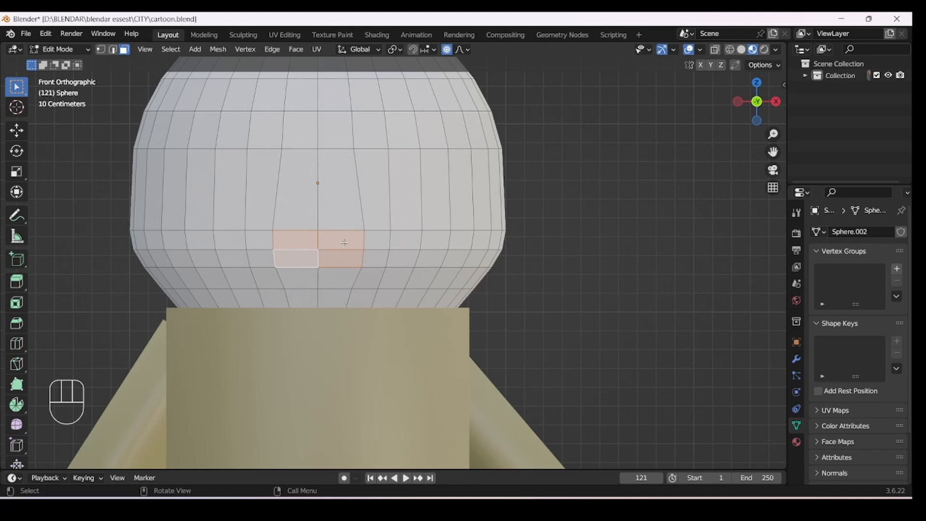
pyautogui.press('x')
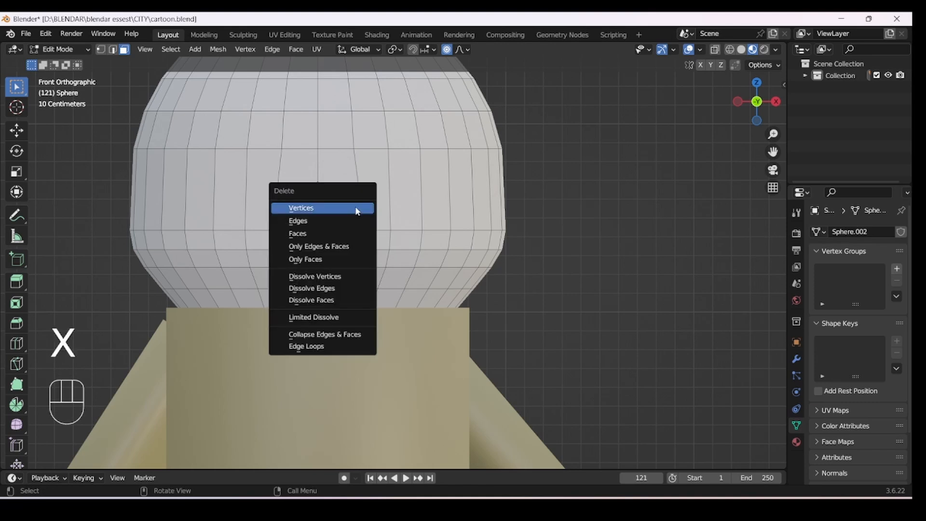
pyautogui.click(320, 235)
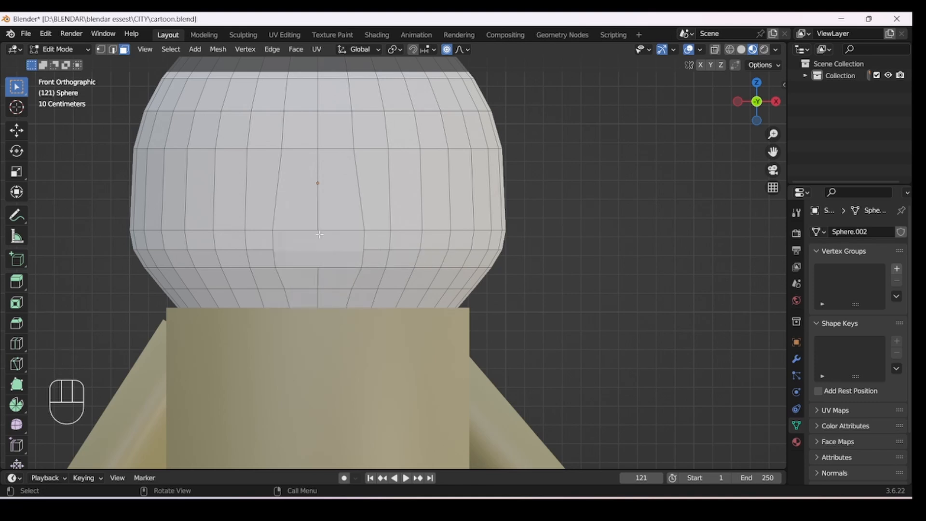
# Step: In Object Mode, give the inner sphere behind the mouth opening a new material with a dark grey base color, Value 0.166
pyautogui.keyDown('alt'); pyautogui.moveTo(319, 234); pyautogui.dragTo(344, 269); pyautogui.keyUp('alt')
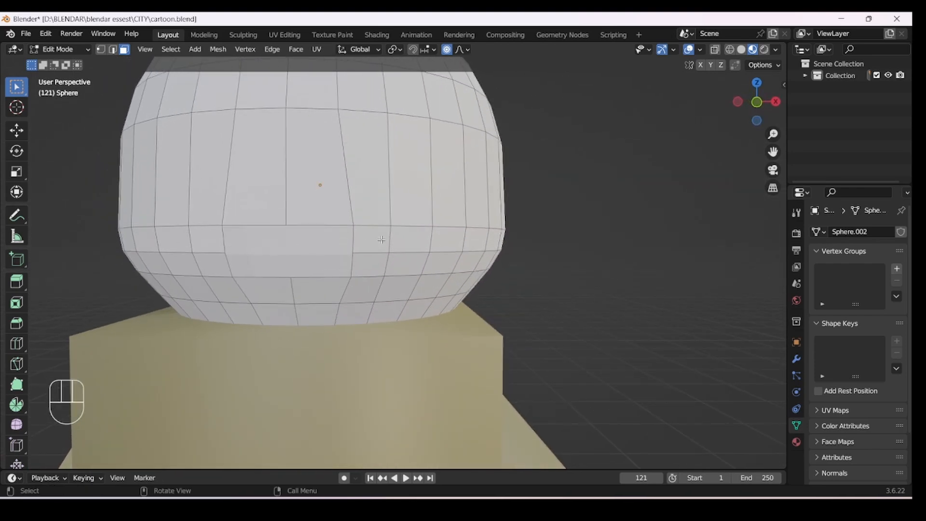
pyautogui.press('KP_1')
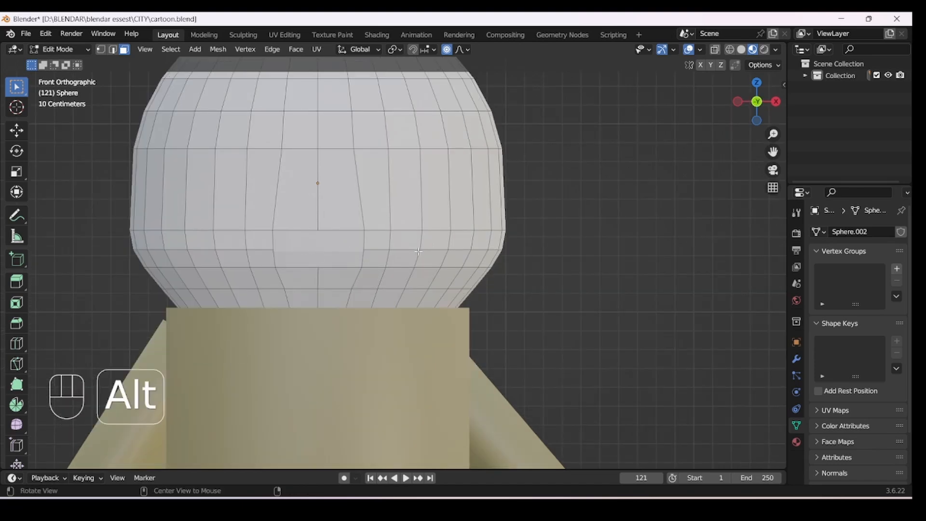
pyautogui.moveTo(348, 252)
pyautogui.keyDown('alt'); pyautogui.mouseDown()
pyautogui.moveTo(364, 278)
pyautogui.moveTo(350, 267)
pyautogui.mouseUp(); pyautogui.keyUp('alt')
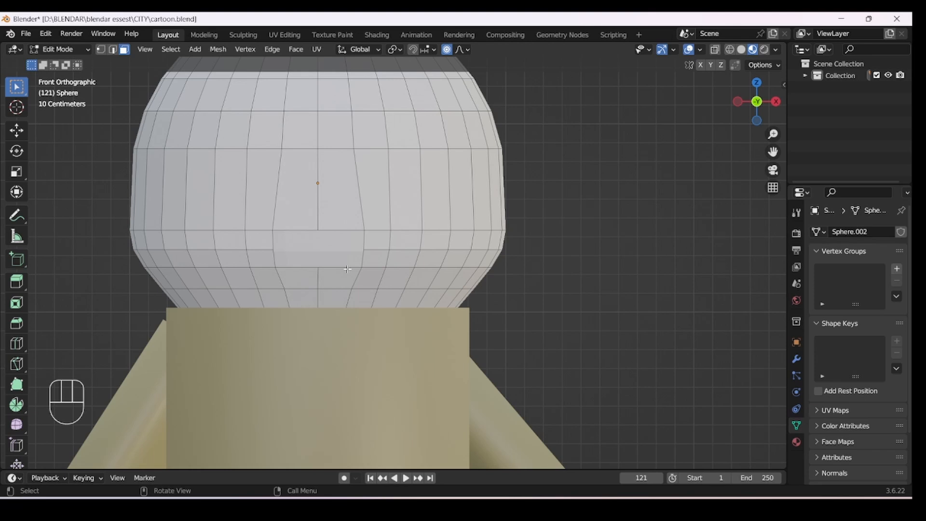
pyautogui.click(68, 50)
pyautogui.click(67, 63)
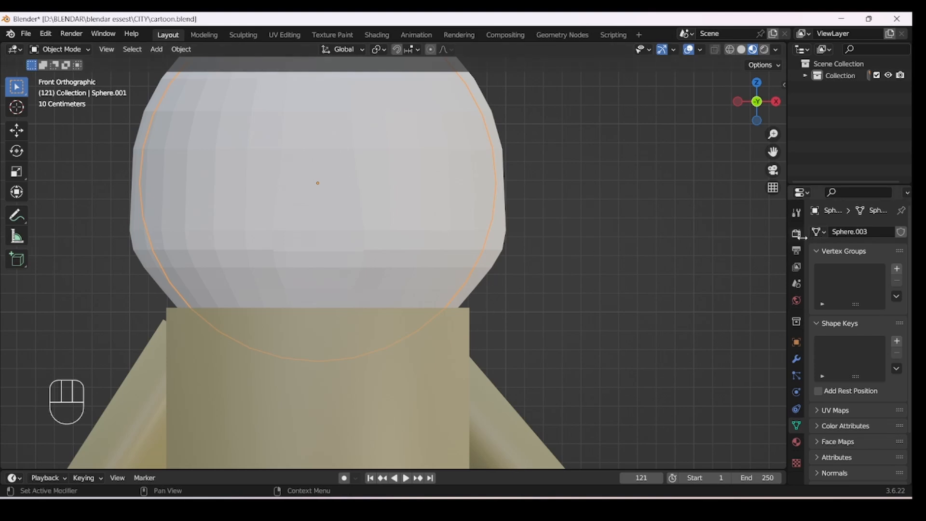
pyautogui.click(796, 442)
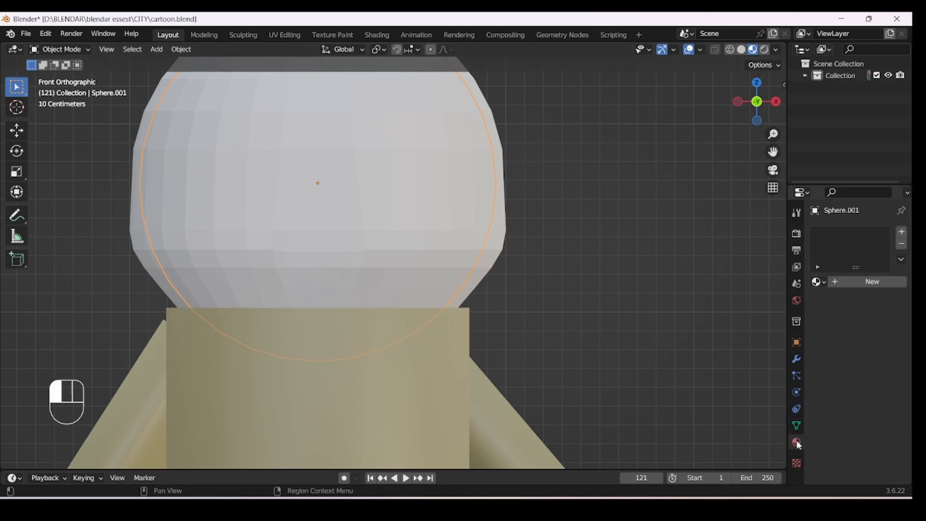
pyautogui.click(867, 281)
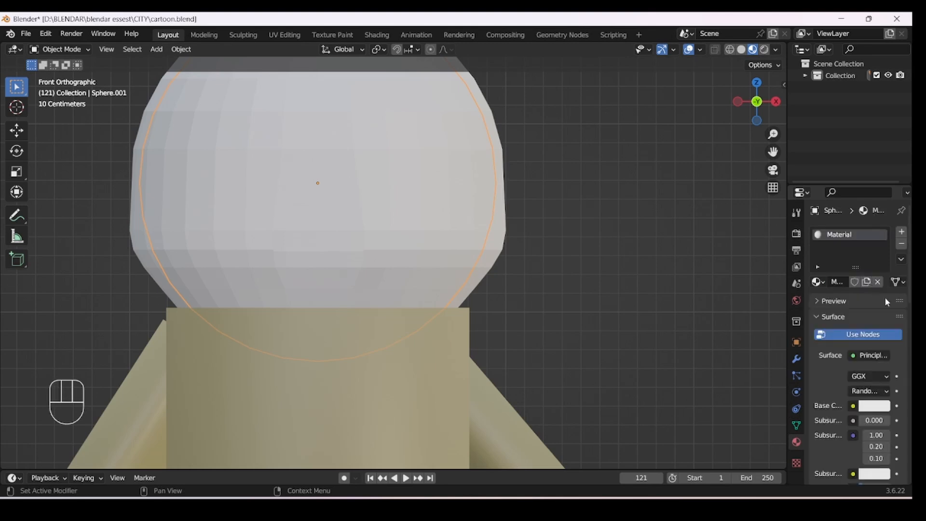
pyautogui.click(875, 409)
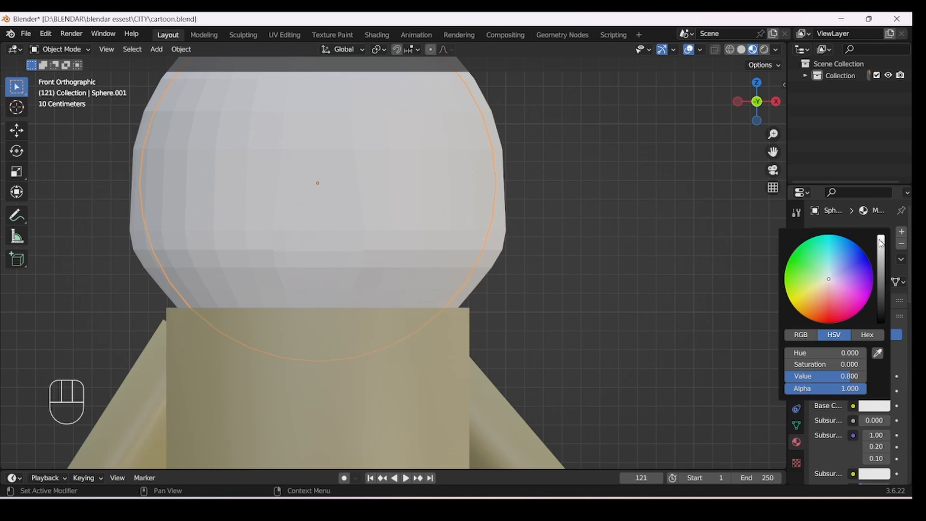
pyautogui.moveTo(880, 244); pyautogui.dragTo(881, 284)
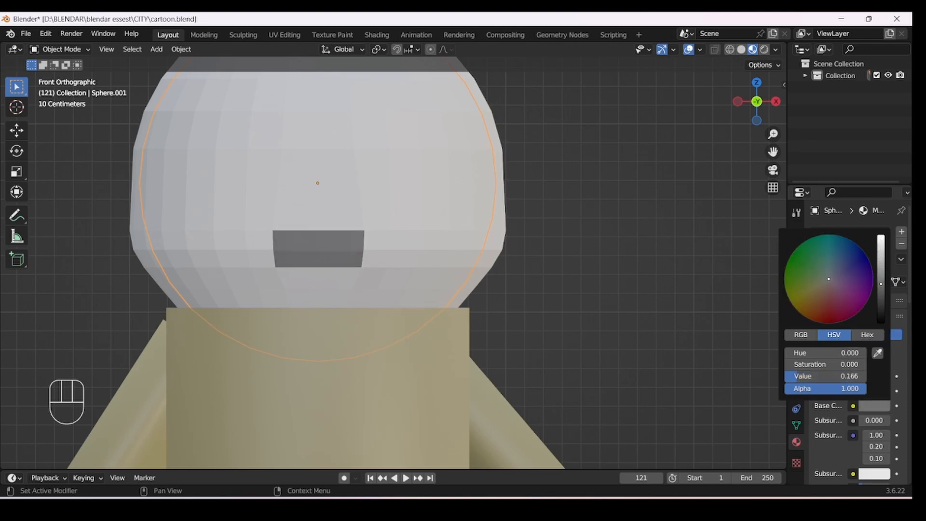
# Step: Add a UV sphere for an eye and raise it along Z to just above the centre of the head
pyautogui.keyDown('alt'); pyautogui.moveTo(643, 260); pyautogui.dragTo(660, 273, button='middle'); pyautogui.keyUp('alt')
pyautogui.press('KP_1')
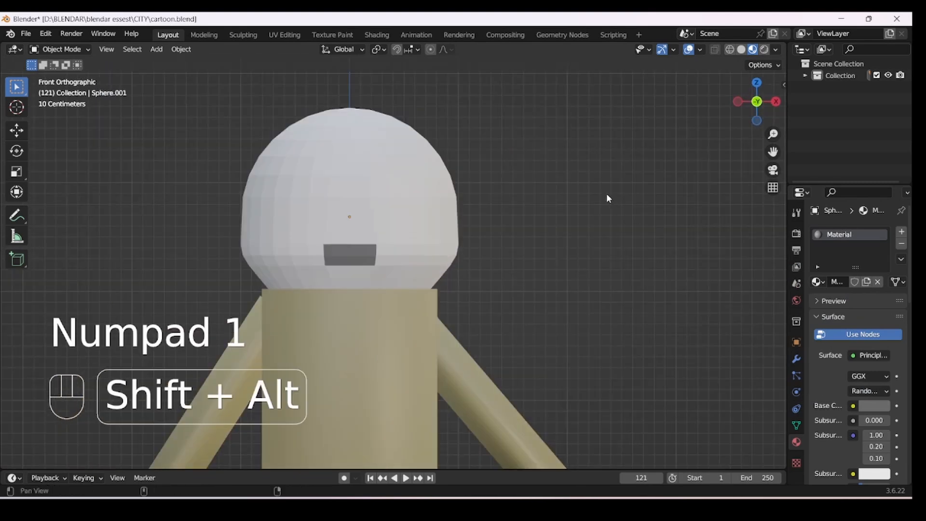
pyautogui.keyDown('alt'); pyautogui.keyDown('shift'); pyautogui.moveTo(606, 198); pyautogui.dragTo(607, 256, button='middle'); pyautogui.keyUp('shift'); pyautogui.keyUp('alt')
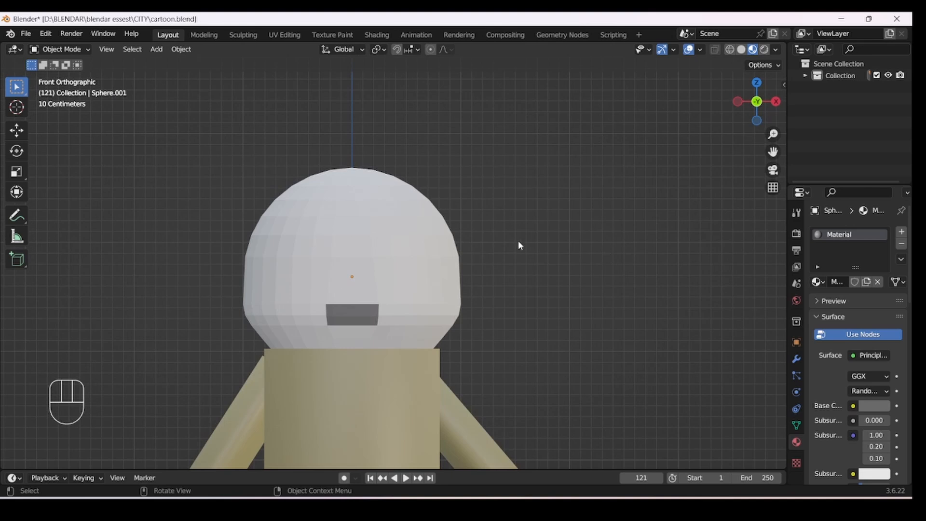
pyautogui.scroll(1, 519, 246)
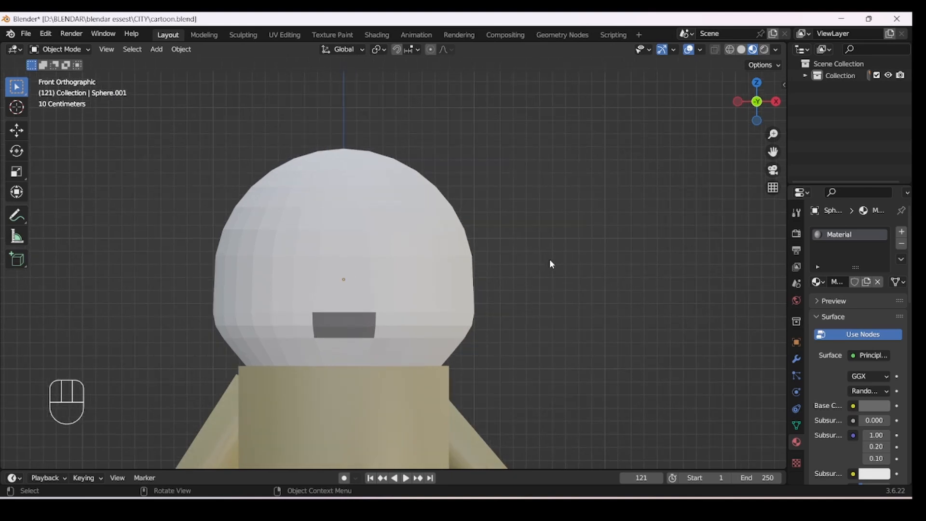
pyautogui.hotkey('shift', 'a')
pyautogui.moveTo(549, 260)
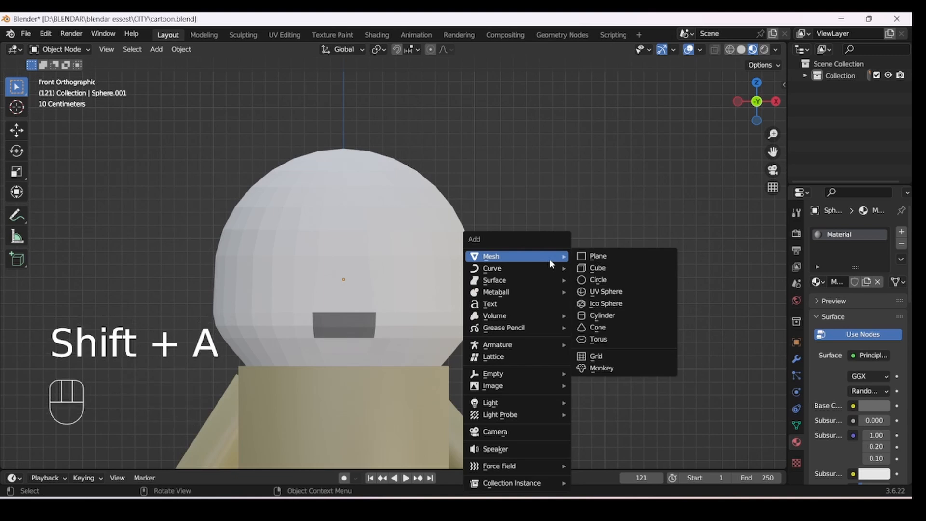
pyautogui.click(610, 293)
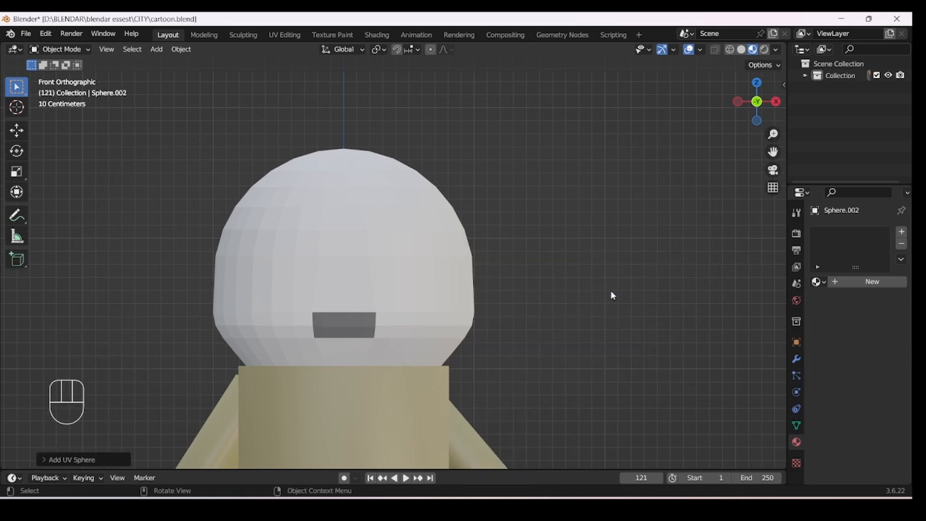
pyautogui.press('g')
pyautogui.press('z')
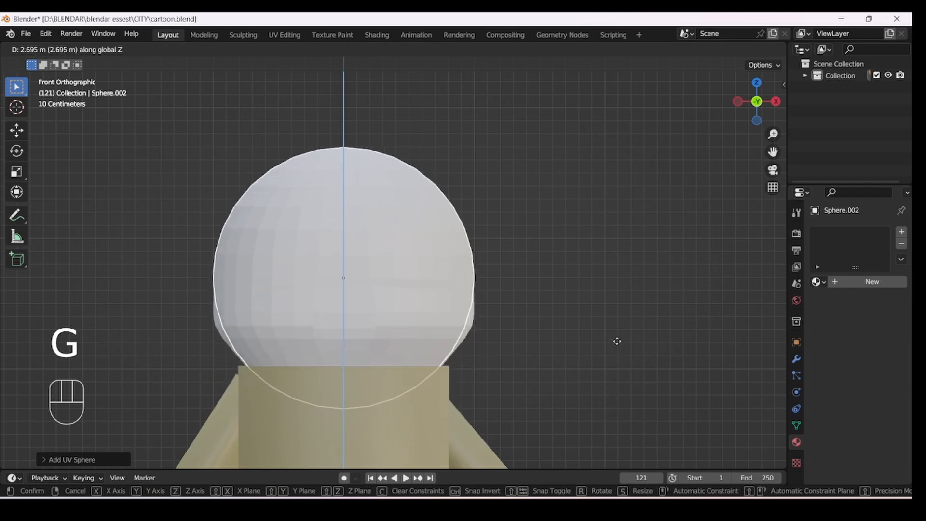
pyautogui.click(616, 329)
# Step: Scale the new sphere down to eye size and move it along Y to the front surface of the head
pyautogui.press('s')
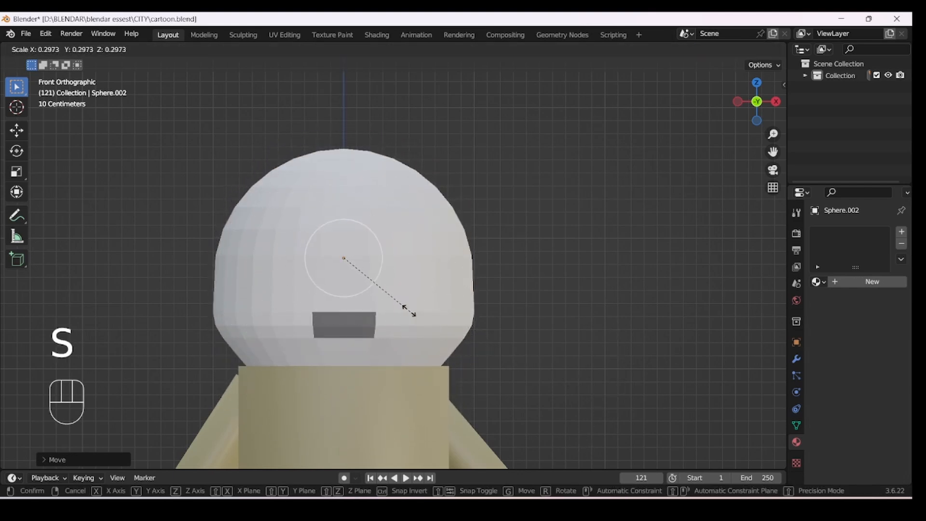
pyautogui.click(376, 287)
pyautogui.press('KP_3')
pyautogui.press('g')
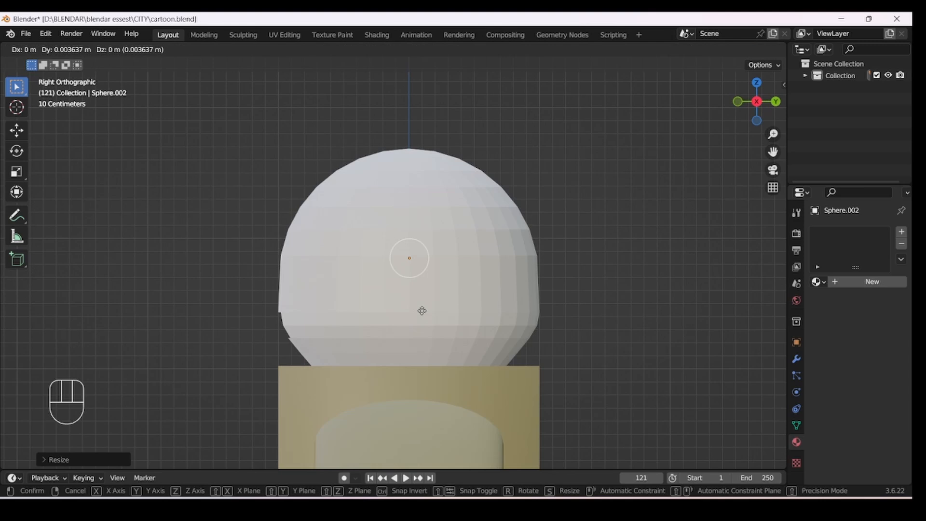
pyautogui.press('y')
pyautogui.click(302, 302)
# Step: Move the eye sphere up and along X to the upper right side of the face in front view
pyautogui.press('KP_1')
pyautogui.press('g')
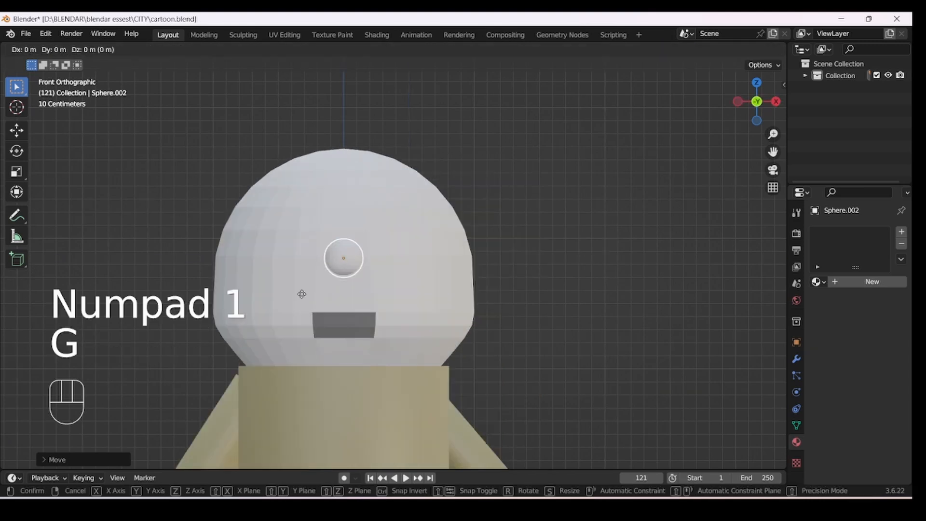
pyautogui.press('z')
pyautogui.press('x')
pyautogui.click(356, 294)
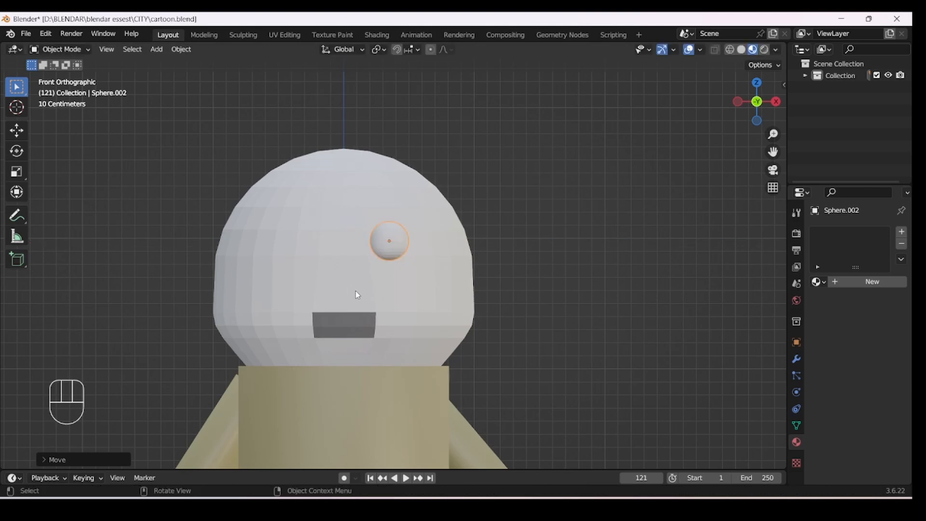
# Step: Push the eye sphere slightly back along Y so it sits partly embedded in the head
pyautogui.keyDown('alt'); pyautogui.moveTo(357, 294); pyautogui.dragTo(475, 307, button='middle'); pyautogui.keyUp('alt')
pyautogui.press('KP_1')
pyautogui.press('KP_3')
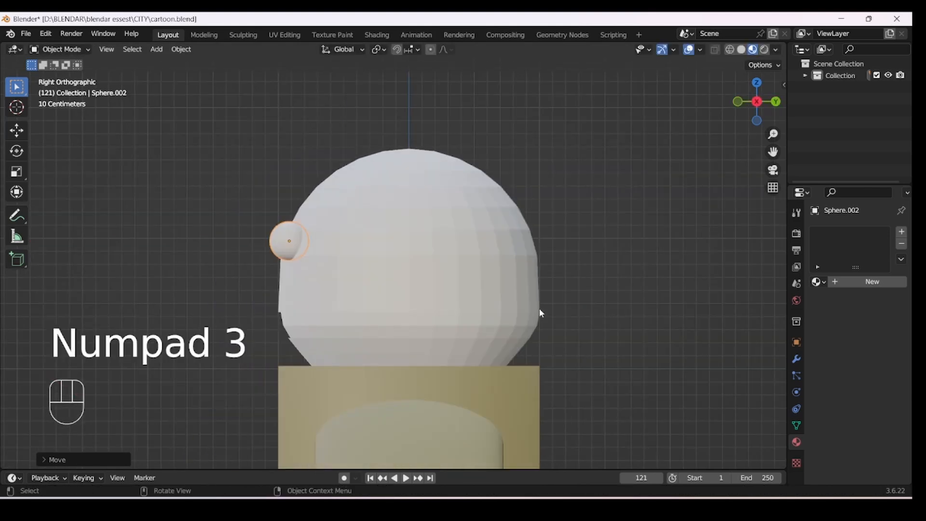
pyautogui.press('g')
pyautogui.press('y')
pyautogui.click(593, 293)
# Step: Duplicate the eye sphere and move the copy along X to the matching spot on the opposite side of the face
pyautogui.press('KP_1')
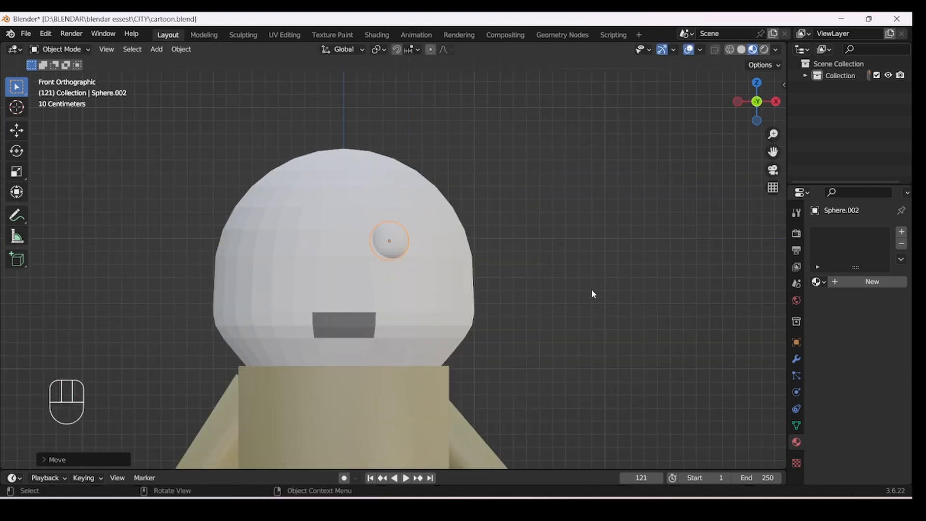
pyautogui.hotkey('shift', 'd')
pyautogui.rightClick(590, 289)
pyautogui.press('g')
pyautogui.press('x')
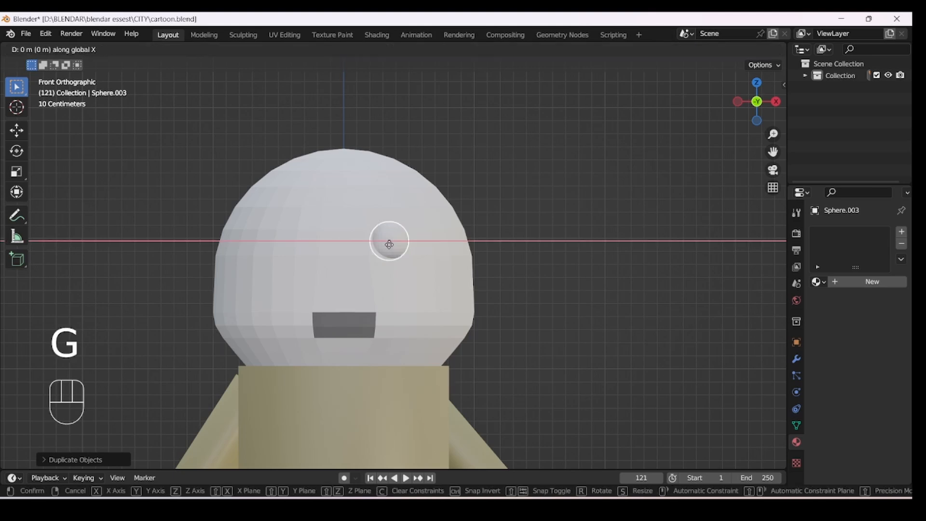
pyautogui.click(295, 236)
# Step: Check the eyes and mouth from an angle, return to front view and select the outer head sphere
pyautogui.click(425, 284)
pyautogui.keyDown('alt'); pyautogui.moveTo(482, 313); pyautogui.dragTo(608, 329); pyautogui.keyUp('alt')
pyautogui.press('KP_1')
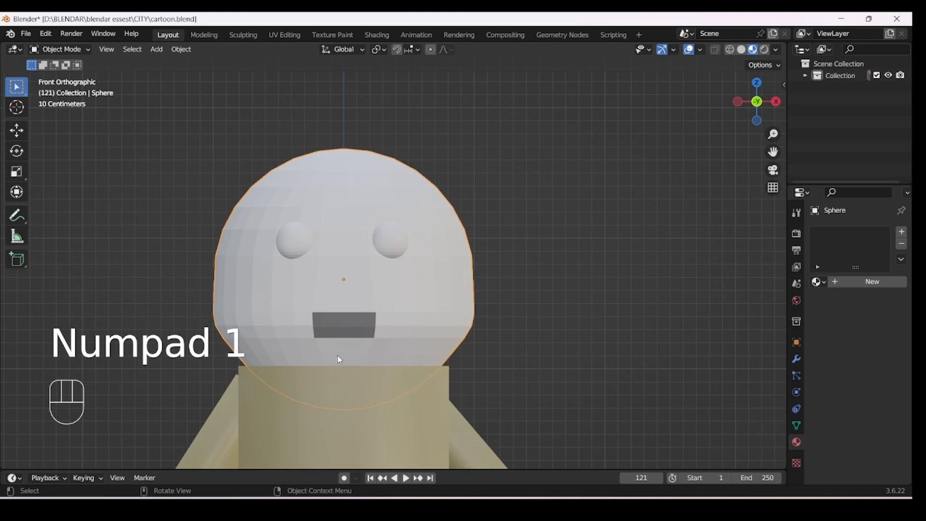
pyautogui.click(562, 343)
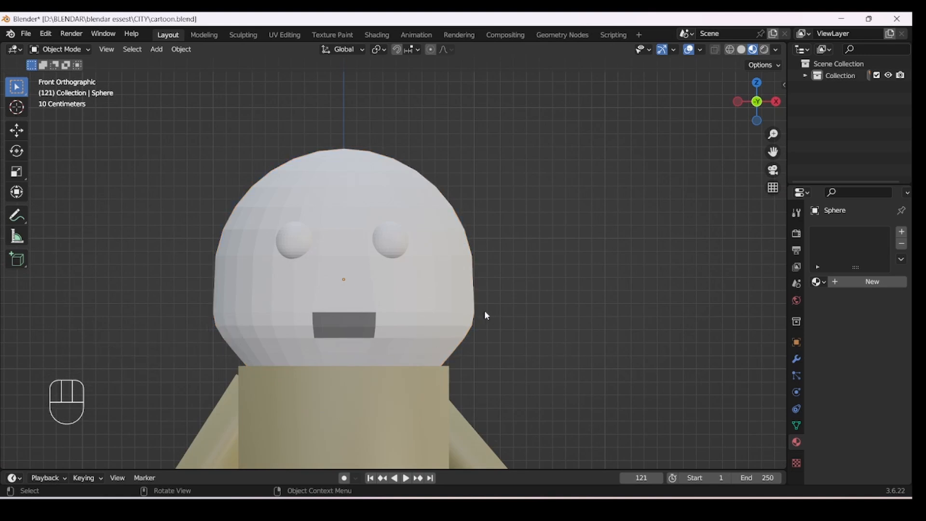
pyautogui.click(461, 305)
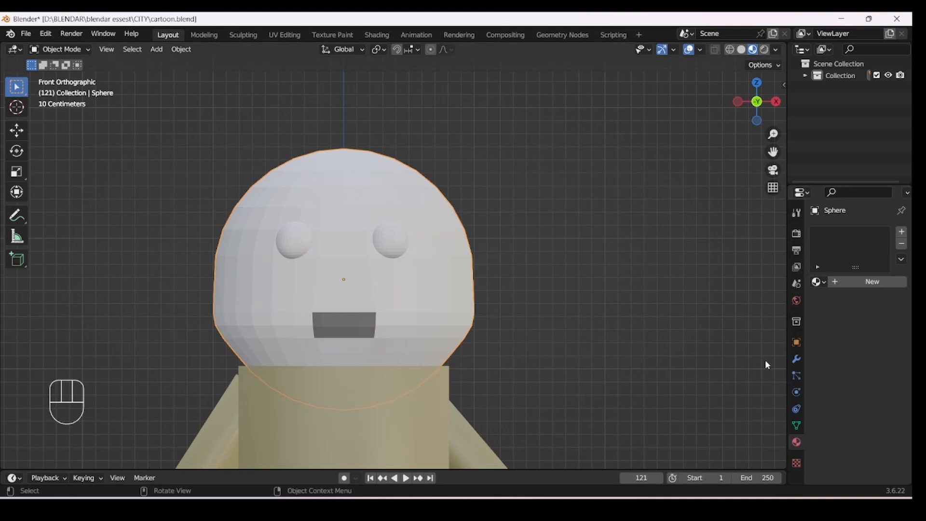
# Step: Add a Boolean modifier set to Difference on the head sphere, with the eye sphere on the positive X side as the cutter
pyautogui.click(796, 359)
pyautogui.click(847, 233)
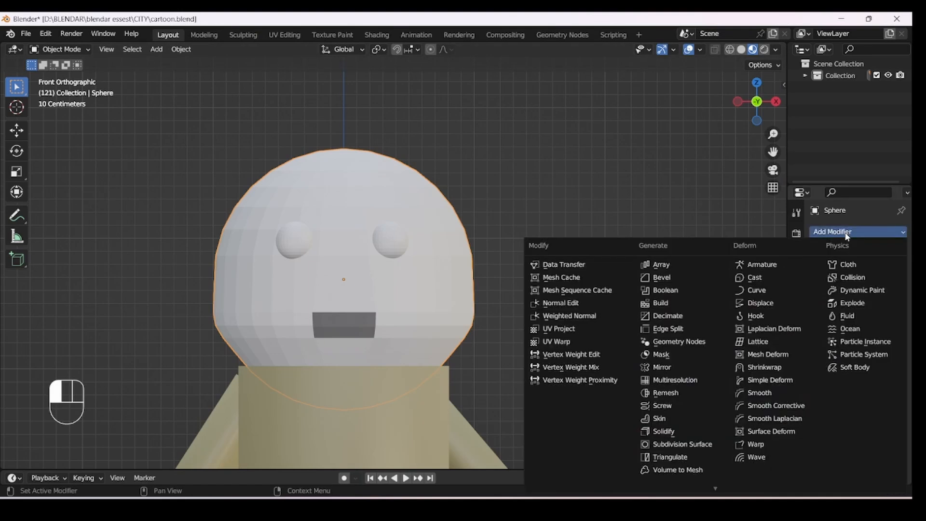
pyautogui.click(666, 291)
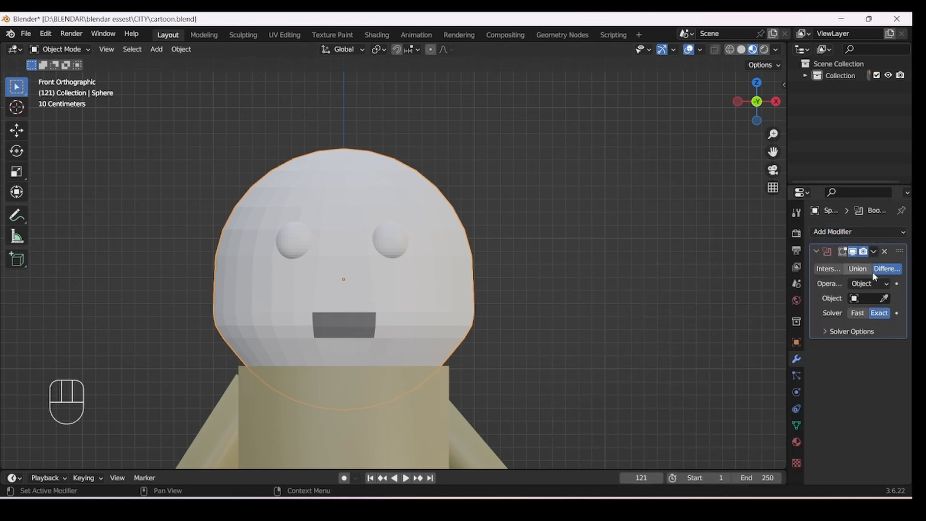
pyautogui.click(884, 299)
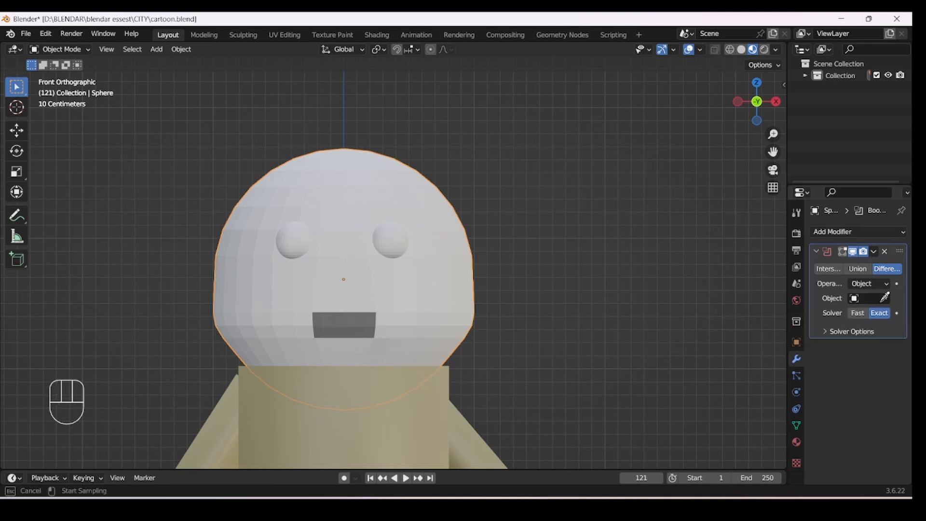
pyautogui.click(395, 237)
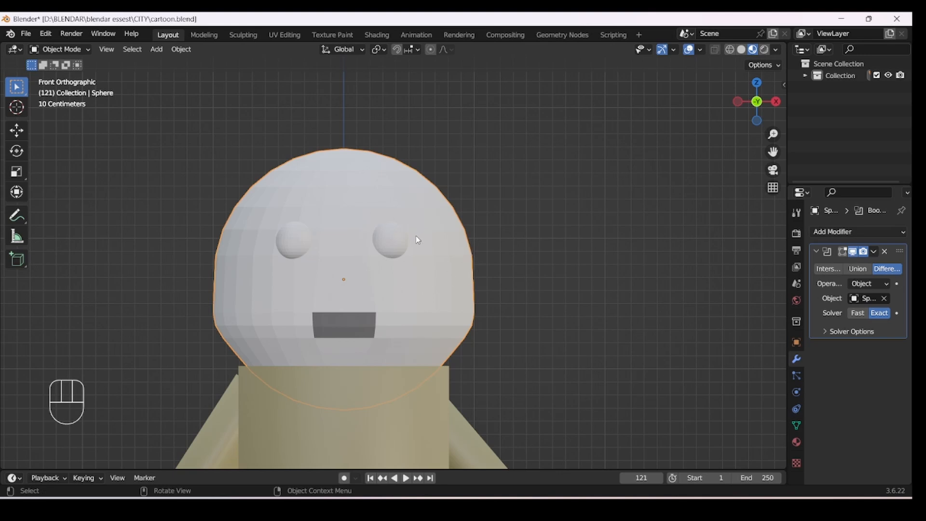
# Step: Hide the cutter eye sphere temporarily, inspect the eye socket cut from an angle, and unhide it in front view
pyautogui.click(391, 248)
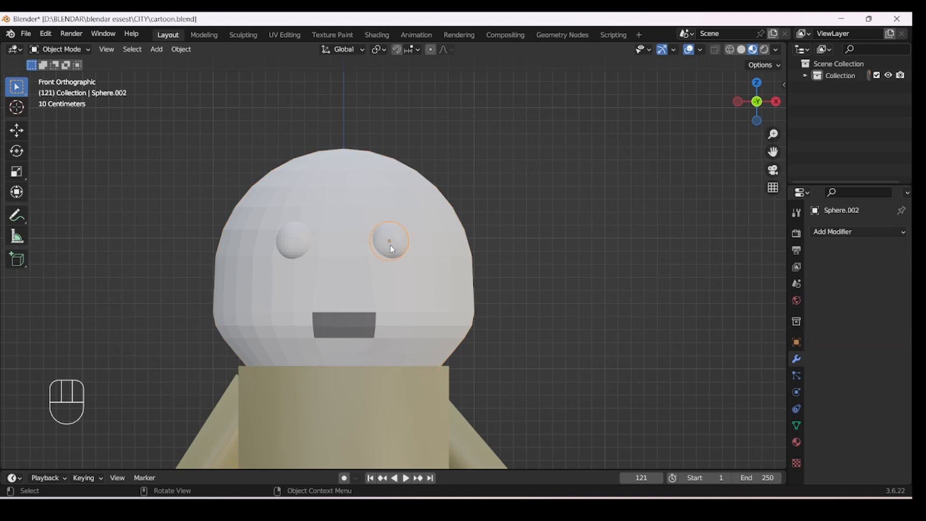
pyautogui.press('h')
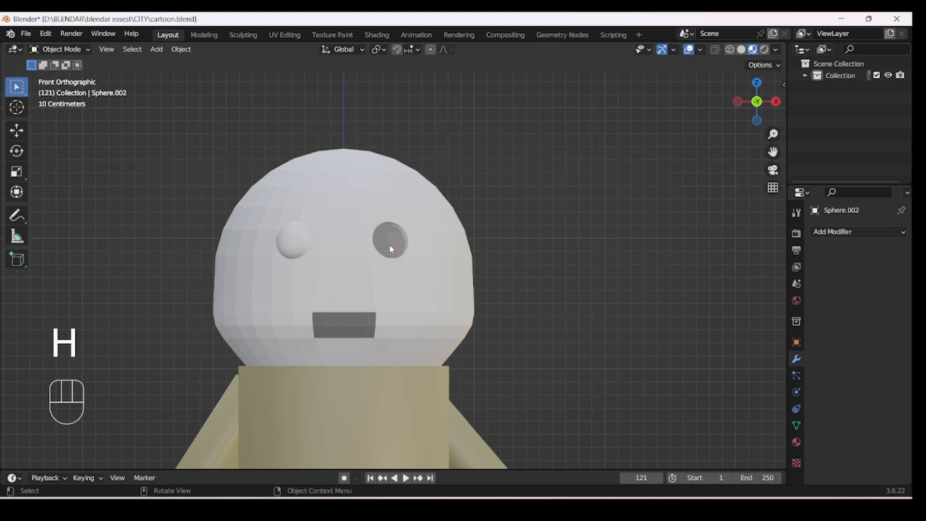
pyautogui.keyDown('alt'); pyautogui.moveTo(574, 256); pyautogui.dragTo(591, 303, button='middle'); pyautogui.keyUp('alt')
pyautogui.press('KP_1')
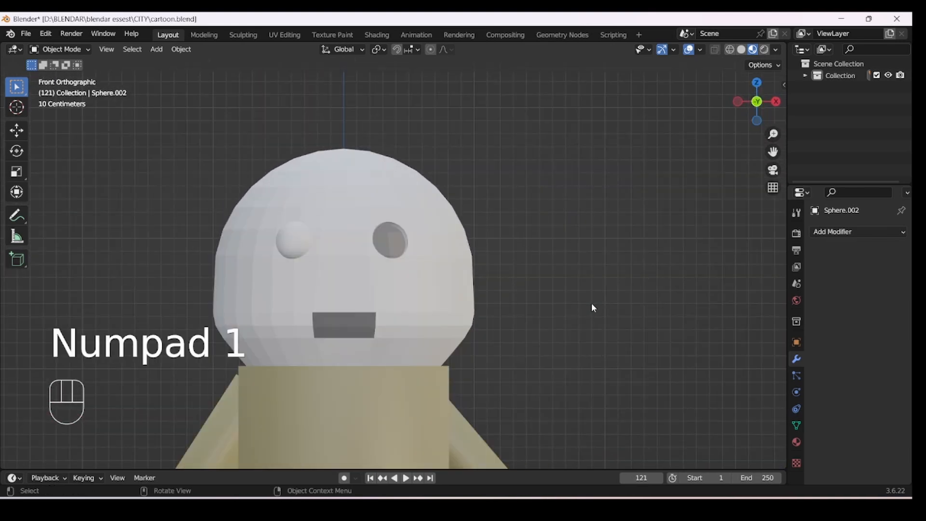
pyautogui.hotkey('alt', 'h')
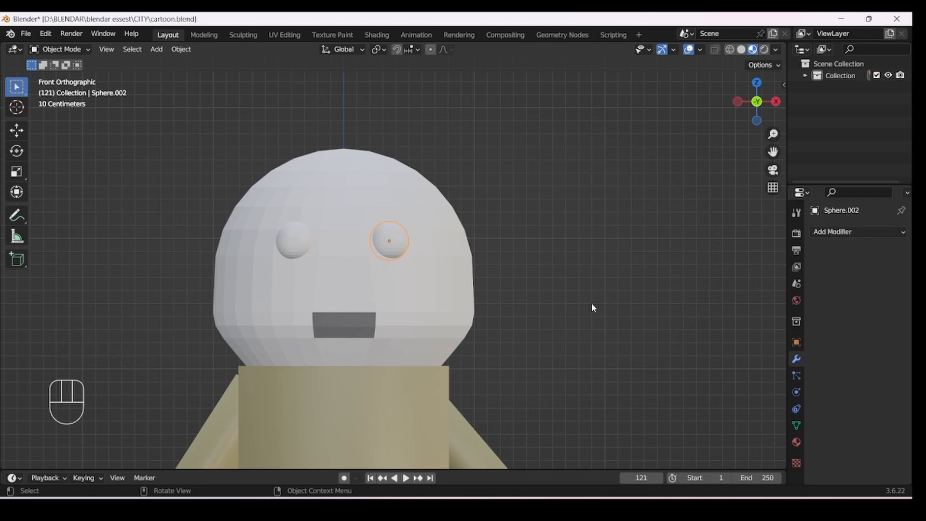
# Step: Apply the head's Boolean modifier, and add and apply another Difference Boolean using the eye sphere on the opposite side
pyautogui.click(460, 313)
pyautogui.moveTo(874, 255); pyautogui.dragTo(859, 270)
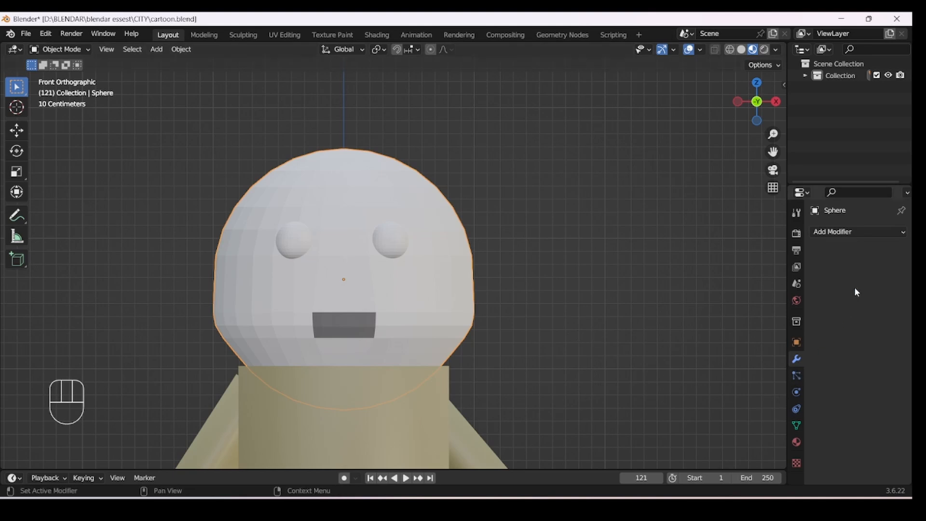
pyautogui.click(859, 234)
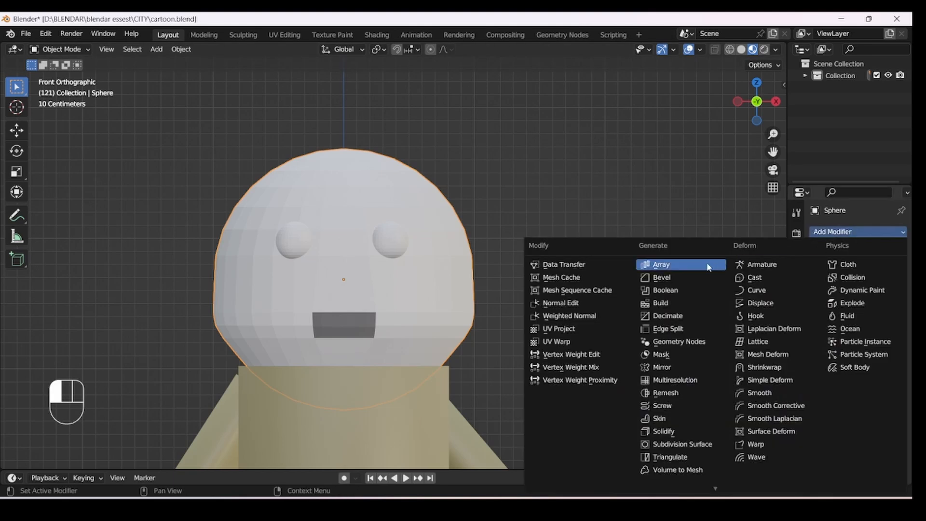
pyautogui.click(670, 290)
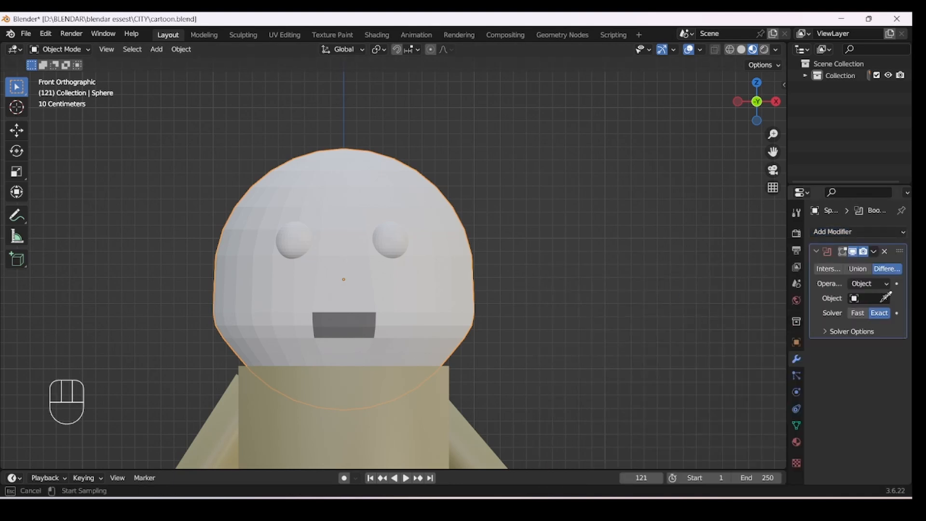
pyautogui.click(884, 298)
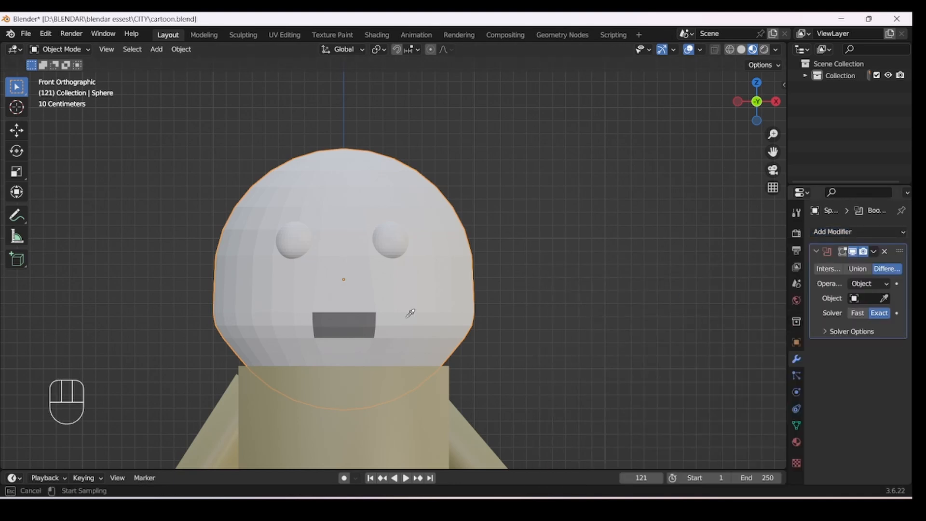
pyautogui.click(291, 243)
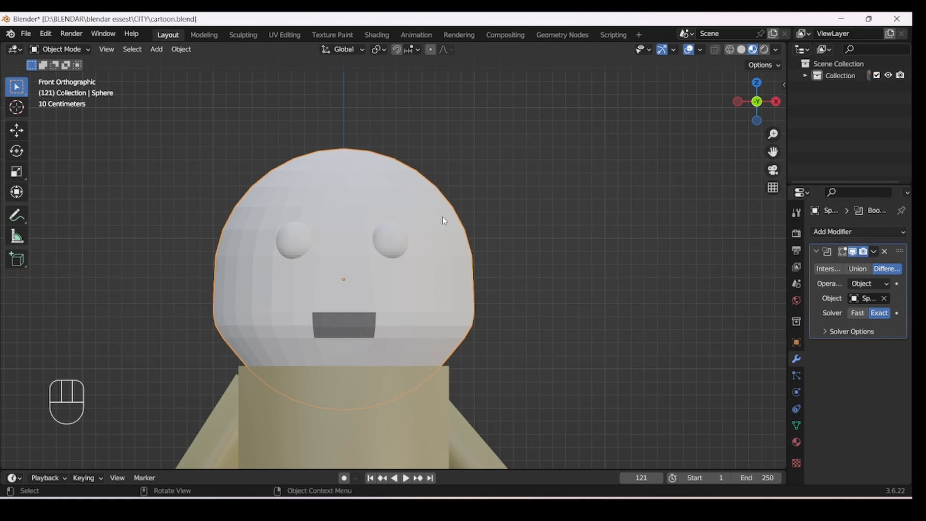
pyautogui.click(873, 251)
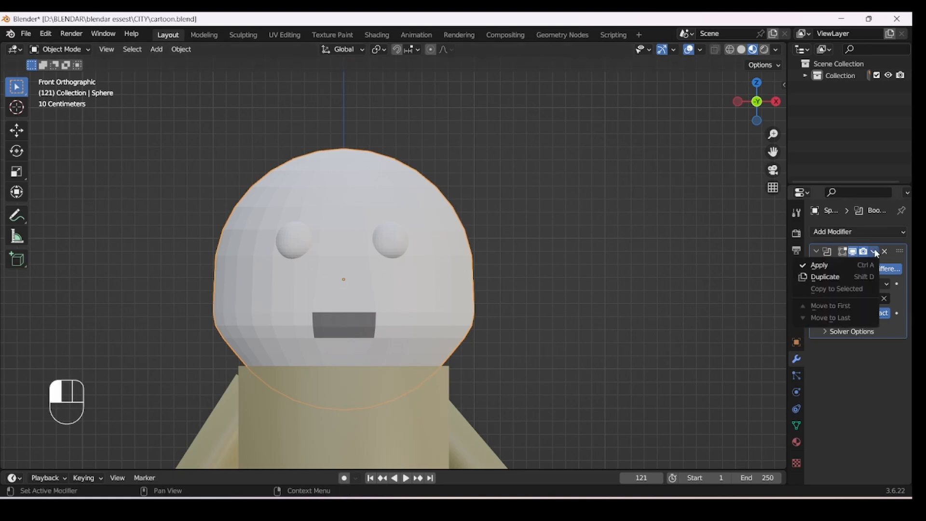
pyautogui.click(830, 266)
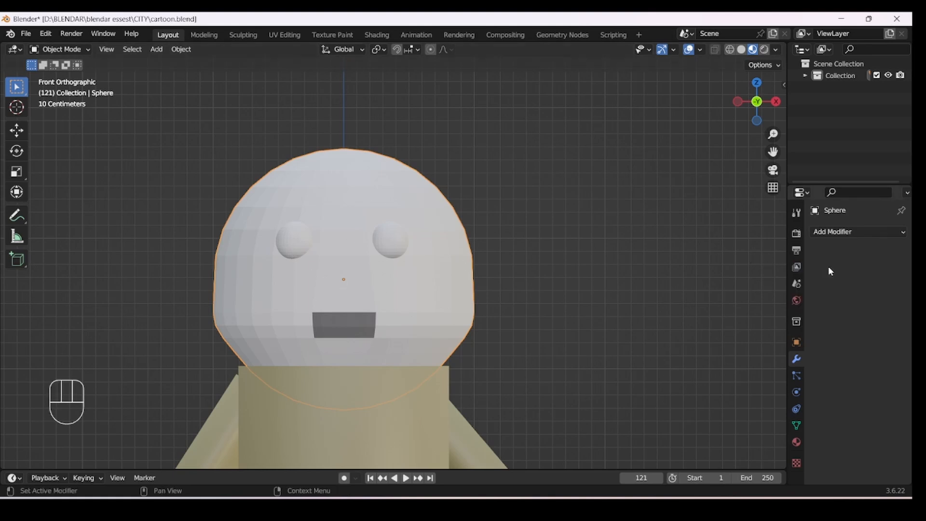
# Step: Hide both eye spheres temporarily to examine the two eye sockets, and unhide them again
pyautogui.click(292, 248)
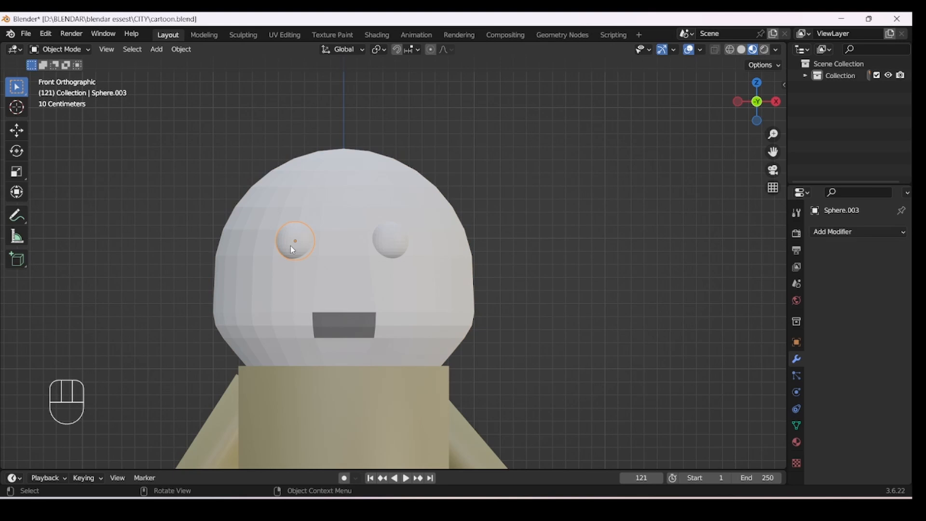
pyautogui.keyDown('shift'); pyautogui.click(395, 242); pyautogui.keyUp('shift')
pyautogui.press('h')
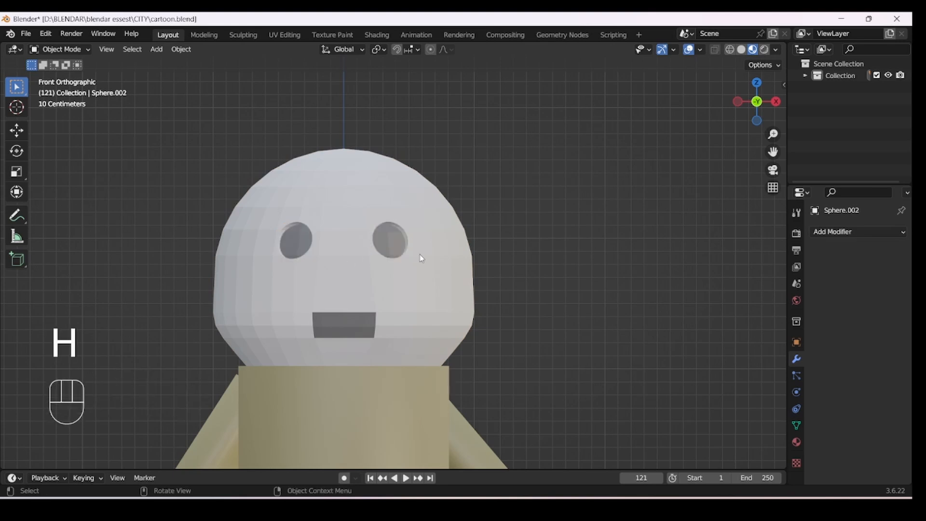
pyautogui.keyDown('alt'); pyautogui.moveTo(421, 255); pyautogui.dragTo(572, 333); pyautogui.keyUp('alt')
pyautogui.hotkey('alt', 'h')
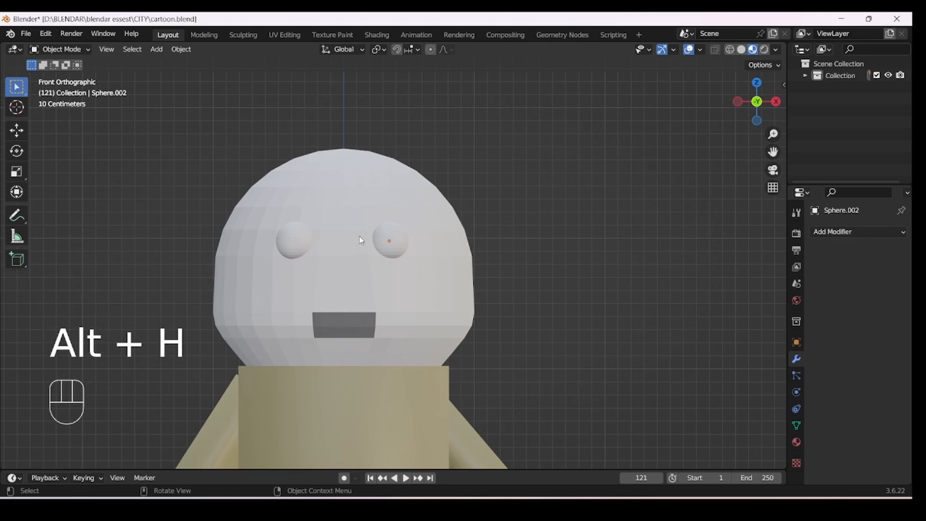
# Step: Delete both eye spheres so only the cut eye sockets remain in the head
pyautogui.click(397, 242)
pyautogui.press('x')
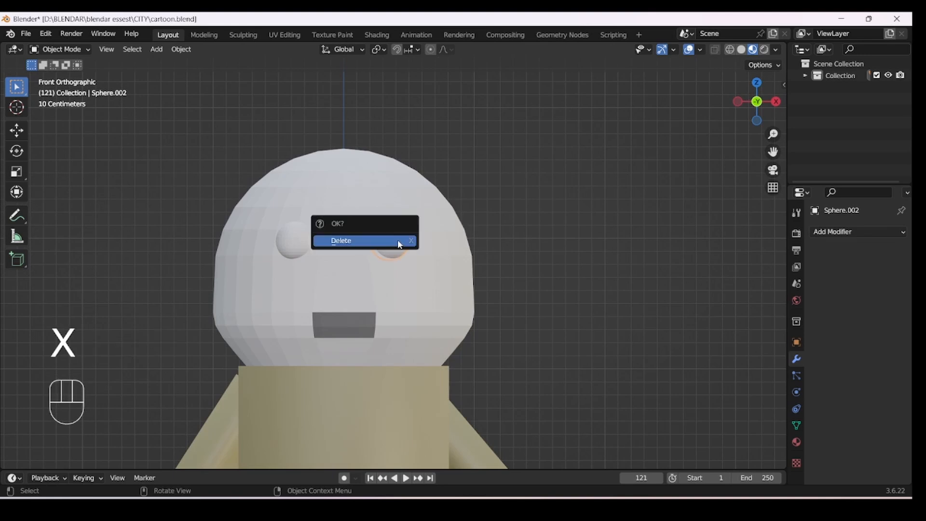
pyautogui.click(398, 244)
pyautogui.click(293, 237)
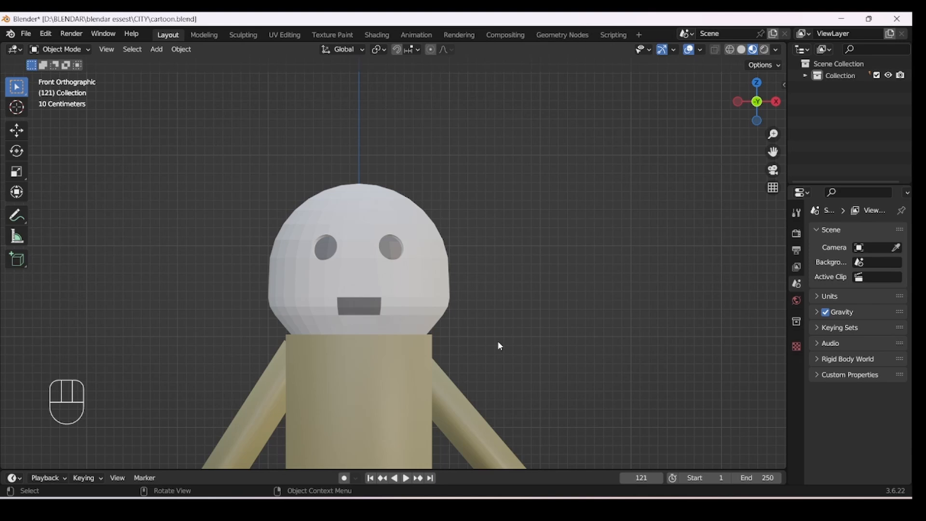
# Step: Select the outer head sphere and add a Basis shape key to its mesh
pyautogui.scroll(3, 498, 340)
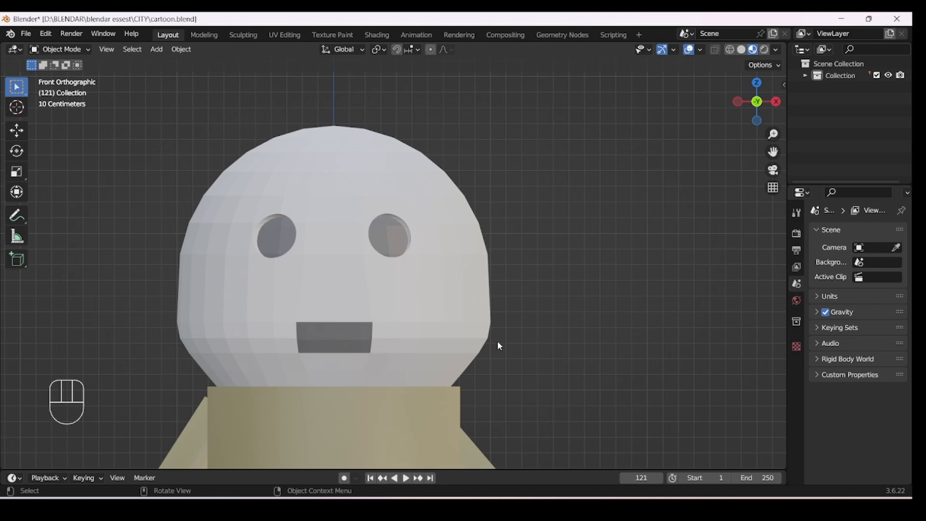
pyautogui.click(424, 340)
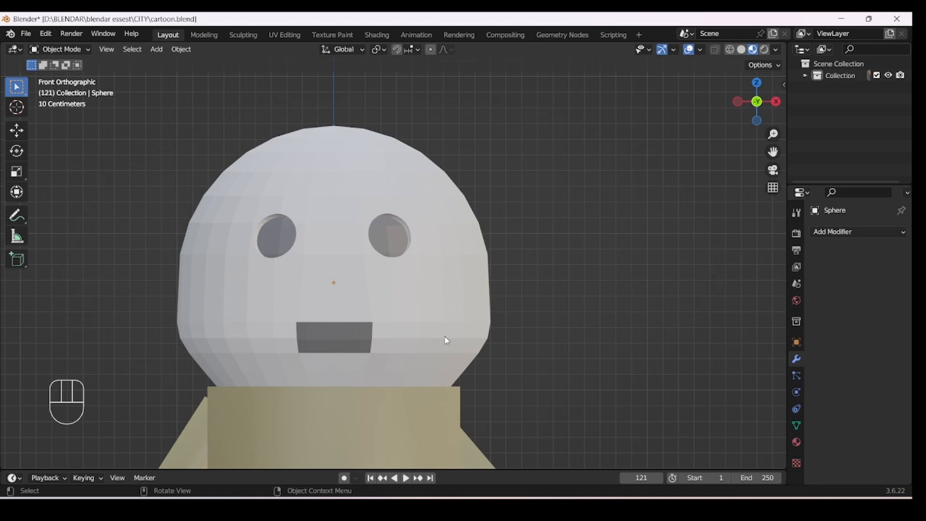
pyautogui.click(445, 338)
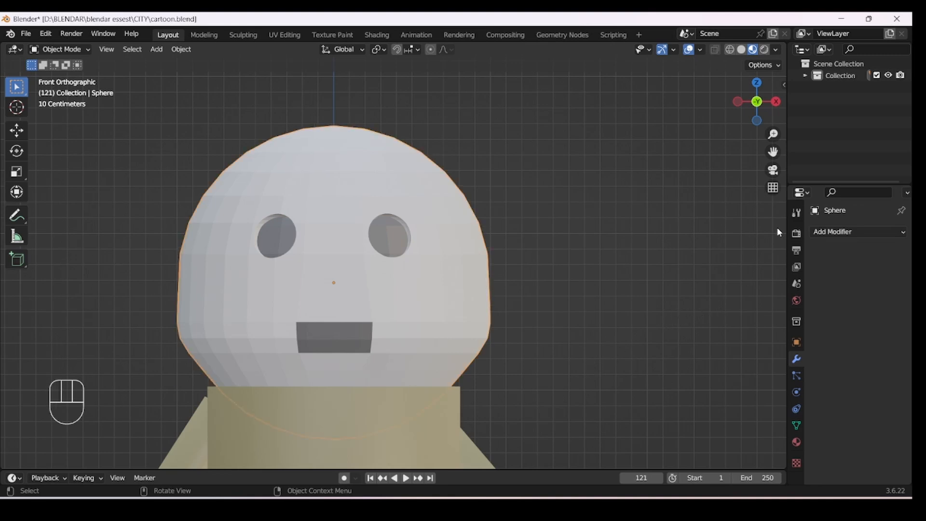
pyautogui.click(795, 426)
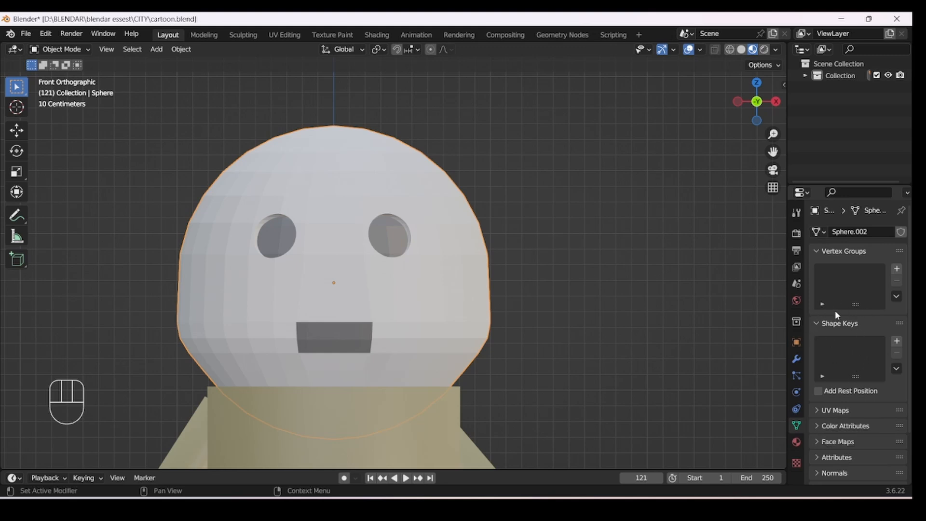
pyautogui.click(897, 341)
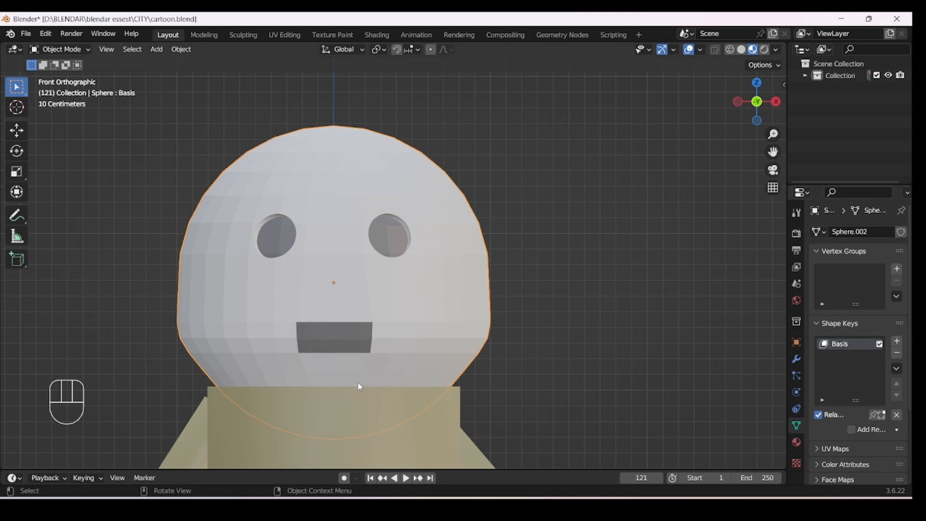
# Step: Enter Edit Mode on the head with edge selection and select the upper and lower edges of the mouth opening
pyautogui.click(47, 52)
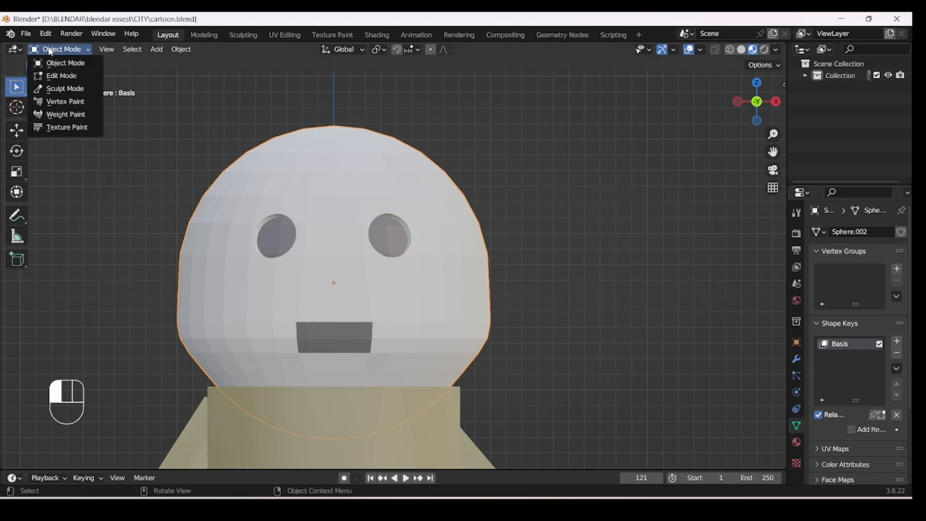
pyautogui.click(58, 78)
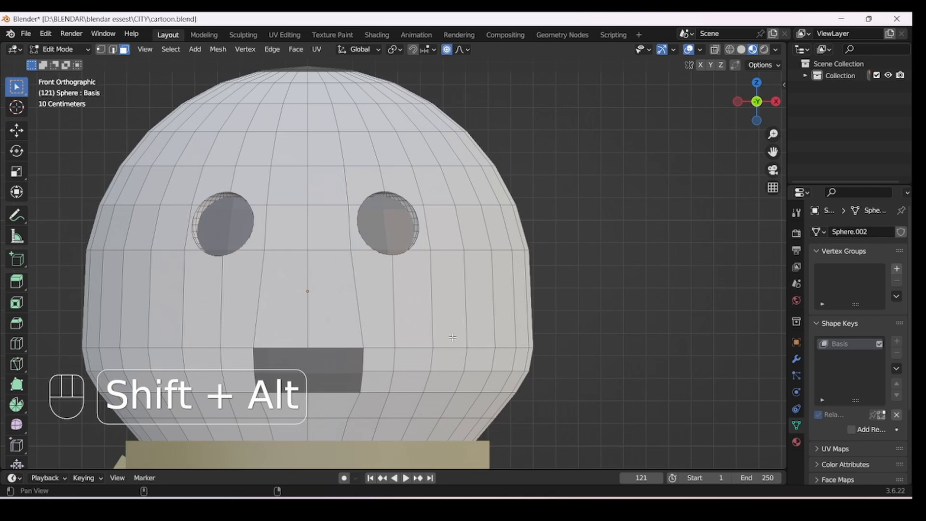
pyautogui.keyDown('alt'); pyautogui.keyDown('shift'); pyautogui.moveTo(453, 335); pyautogui.dragTo(497, 295, button='middle'); pyautogui.keyUp('shift'); pyautogui.keyUp('alt')
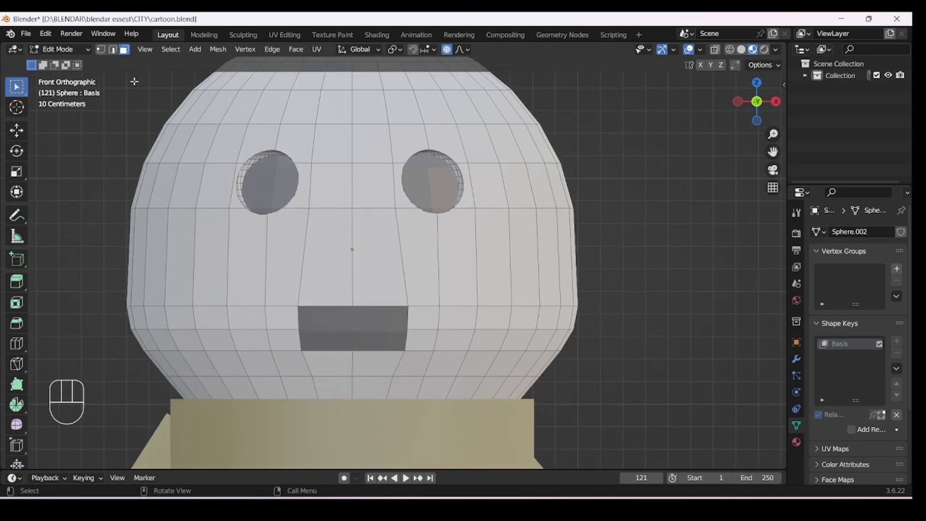
pyautogui.click(113, 50)
pyautogui.moveTo(380, 307); pyautogui.dragTo(320, 304, button='middle')
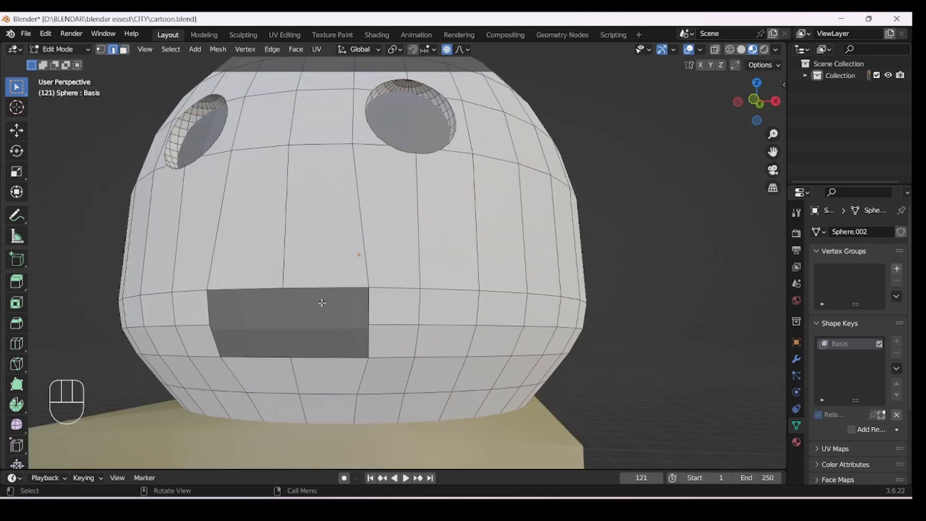
pyautogui.keyDown('shift'); pyautogui.click(262, 290); pyautogui.keyUp('shift')
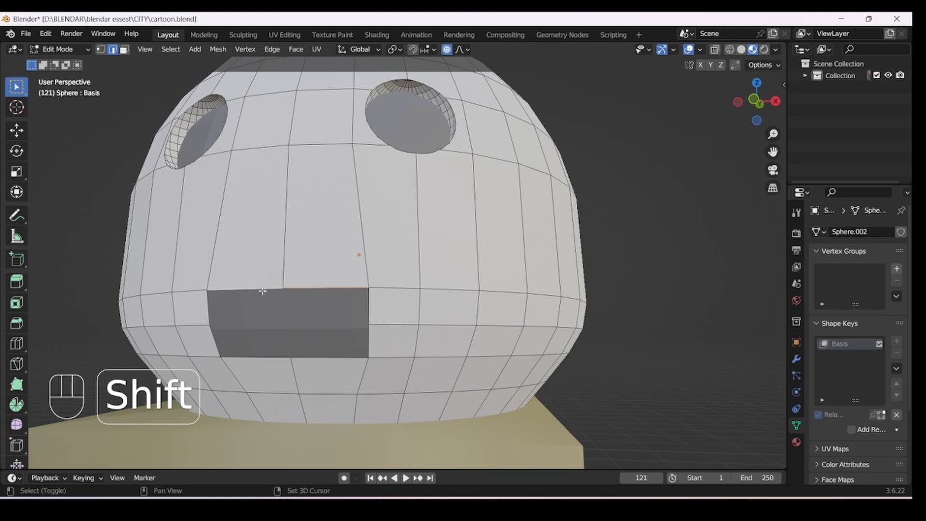
pyautogui.keyDown('shift'); pyautogui.click(324, 358); pyautogui.keyUp('shift')
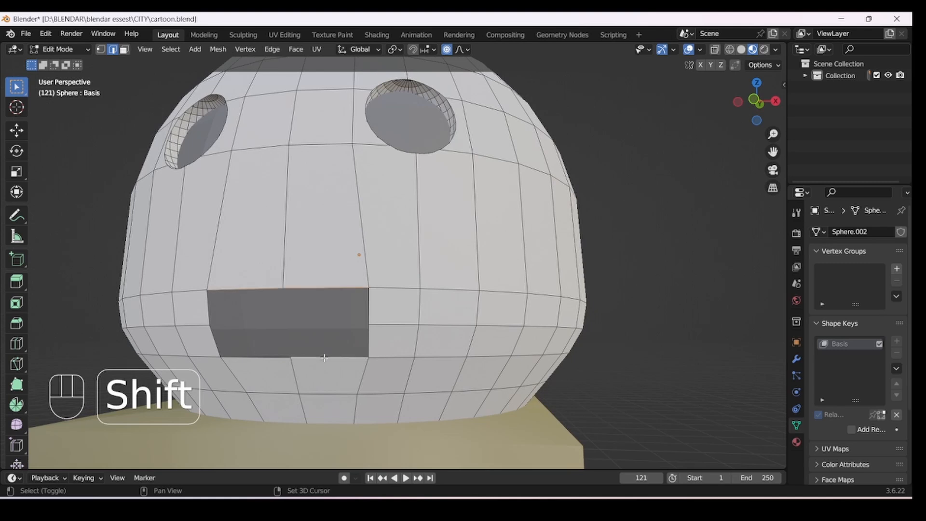
pyautogui.keyDown('shift'); pyautogui.click(269, 358); pyautogui.keyUp('shift')
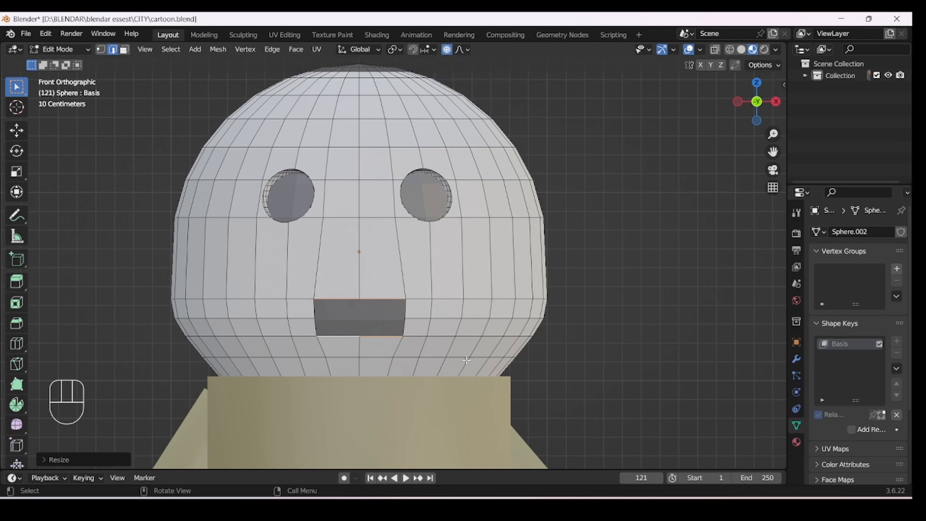
# Step: Scale the selected mouth edges down along global Z with proportional editing until the mouth closes to a thin line
pyautogui.moveTo(466, 360); pyautogui.dragTo(315, 317, button='middle')
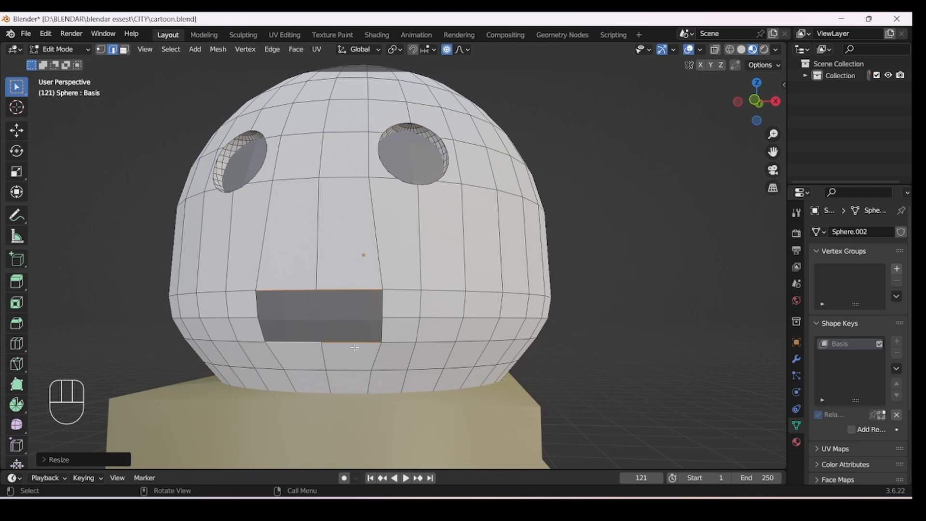
pyautogui.press('KP_1')
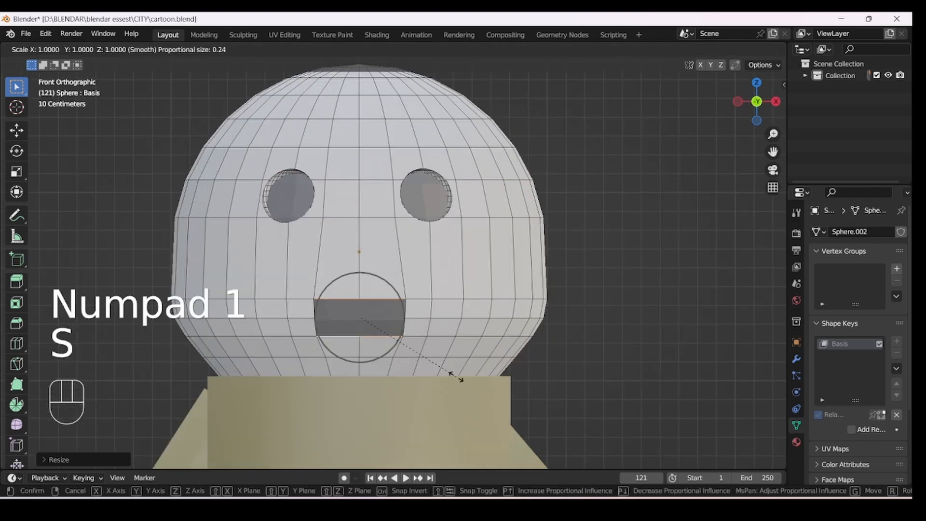
pyautogui.press('z')
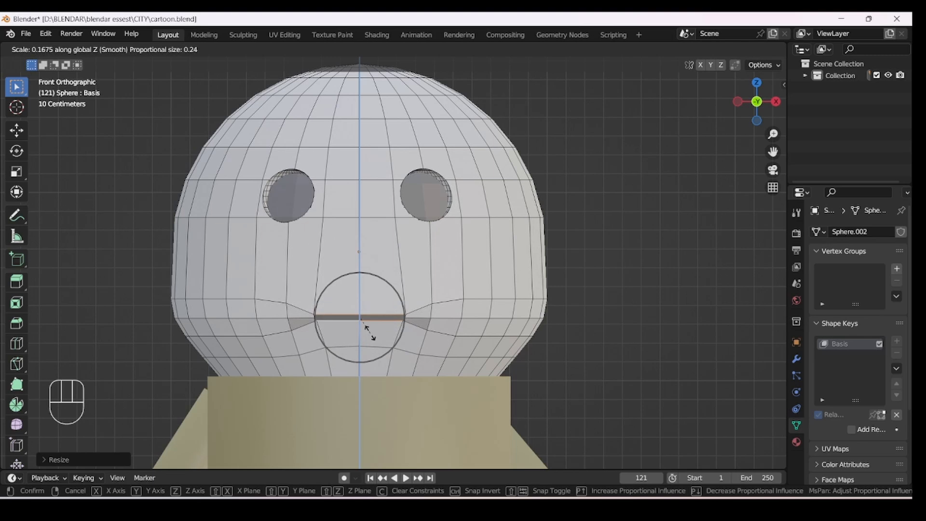
pyautogui.click(370, 332)
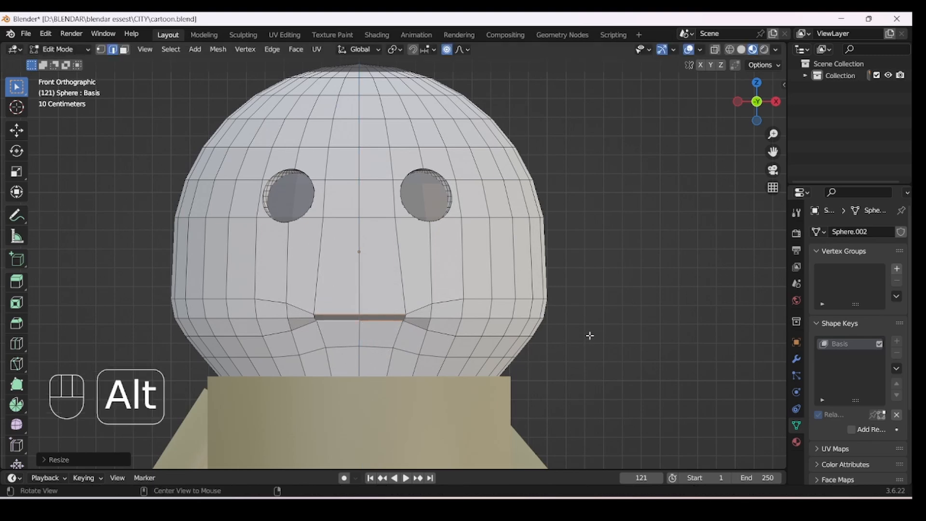
pyautogui.keyDown('alt'); pyautogui.moveTo(589, 334); pyautogui.dragTo(450, 378); pyautogui.keyUp('alt')
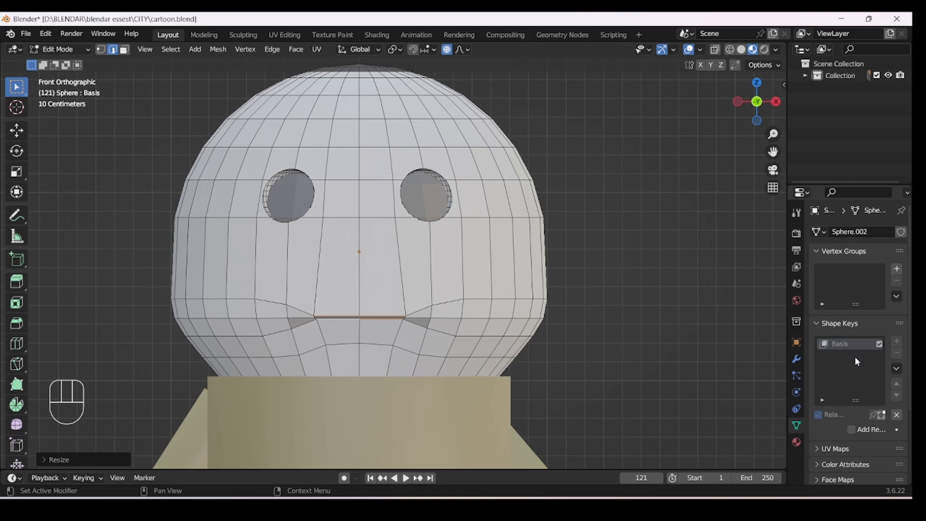
# Step: Turn on shape key Edit Mode display for the Basis key and return the head to Object Mode
pyautogui.click(880, 414)
pyautogui.keyDown('alt'); pyautogui.moveTo(649, 357); pyautogui.dragTo(692, 362); pyautogui.keyUp('alt')
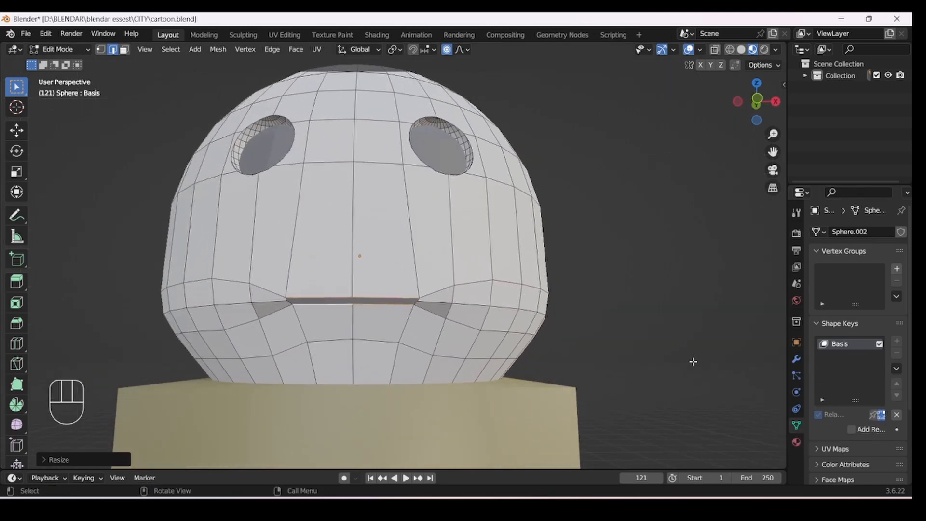
pyautogui.press('KP_1')
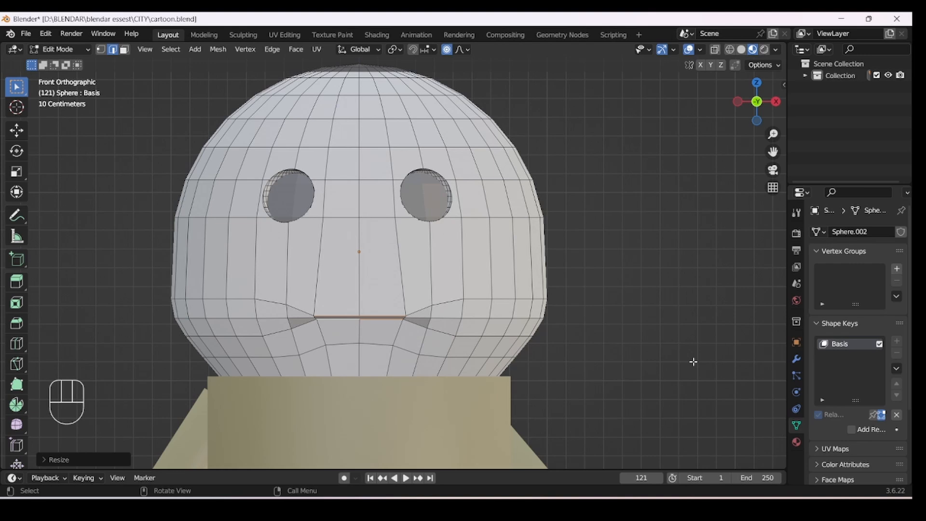
pyautogui.click(70, 50)
pyautogui.click(70, 63)
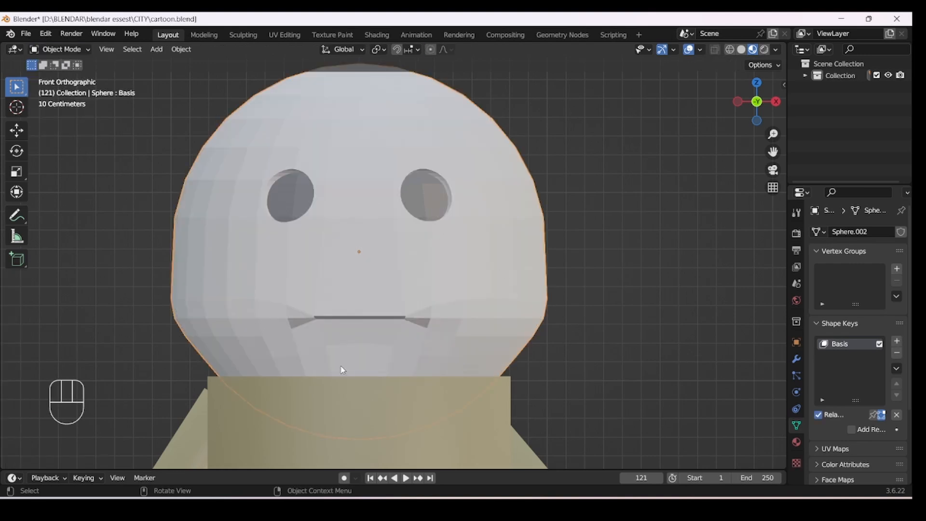
# Step: Apply Shade Smooth to the head
pyautogui.press('KP_1')
pyautogui.rightClick(505, 294)
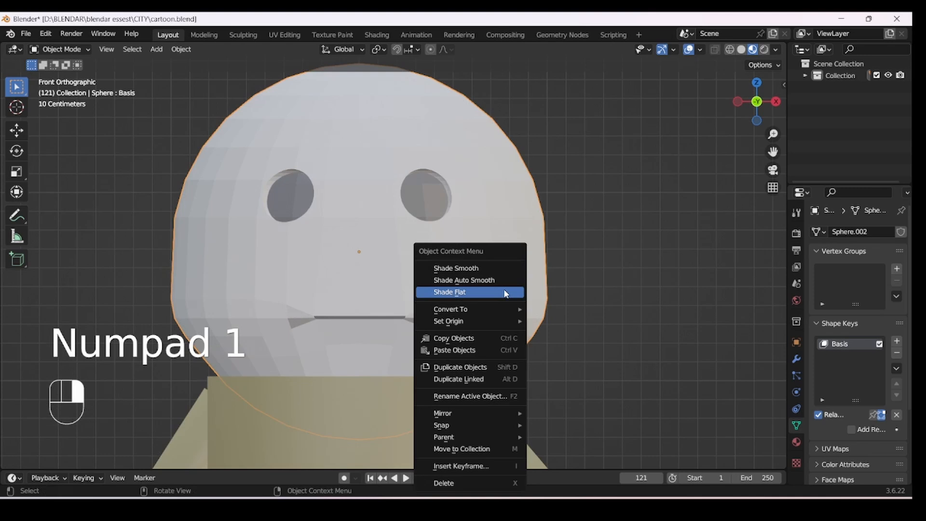
pyautogui.click(487, 268)
pyautogui.click(470, 237)
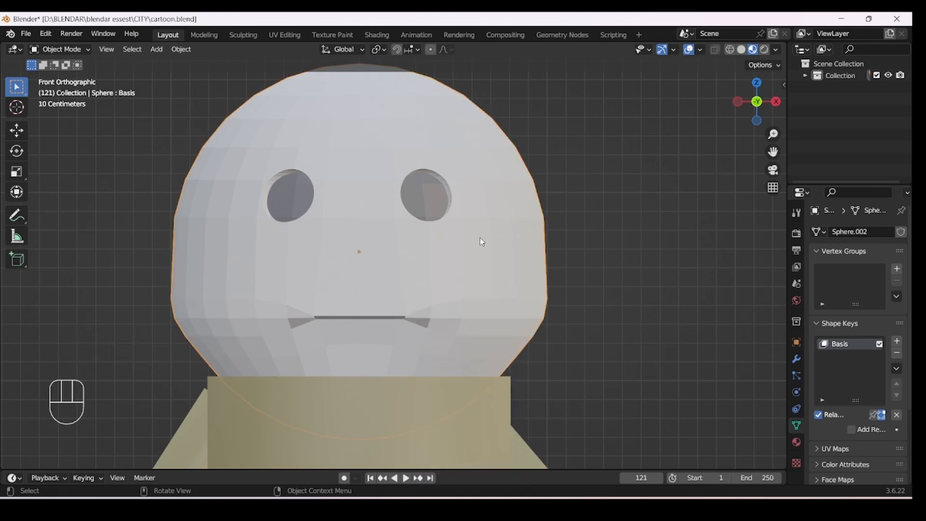
pyautogui.rightClick(444, 240)
pyautogui.click(444, 239)
pyautogui.keyDown('alt'); pyautogui.moveTo(623, 322); pyautogui.dragTo(578, 282, button='middle'); pyautogui.keyUp('alt')
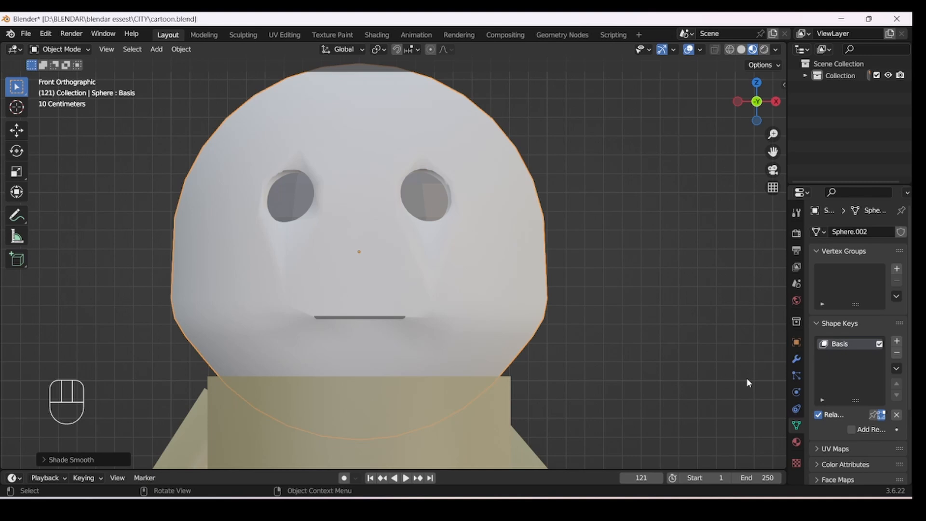
# Step: Add a second shape key to the head and name it "open mouth"
pyautogui.click(896, 342)
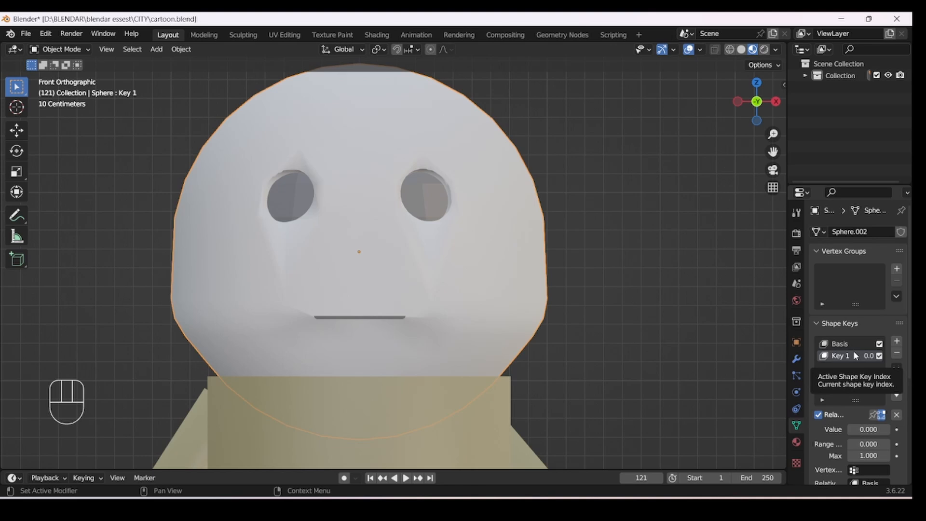
pyautogui.doubleClick(843, 356)
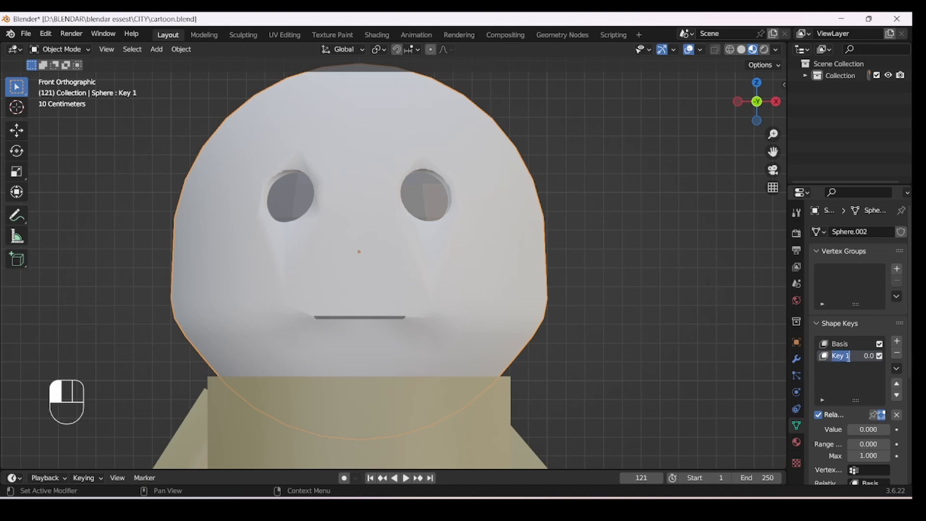
pyautogui.write('mouth')
pyautogui.click(857, 374)
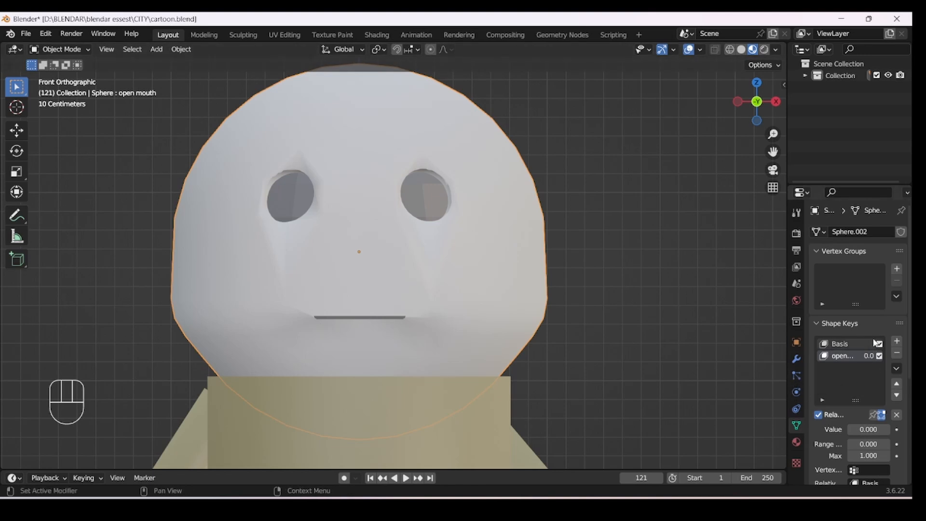
# Step: Enable Add Rest Position, turn off shape key Edit Mode display, and leave Basis as the active shape key
pyautogui.click(848, 343)
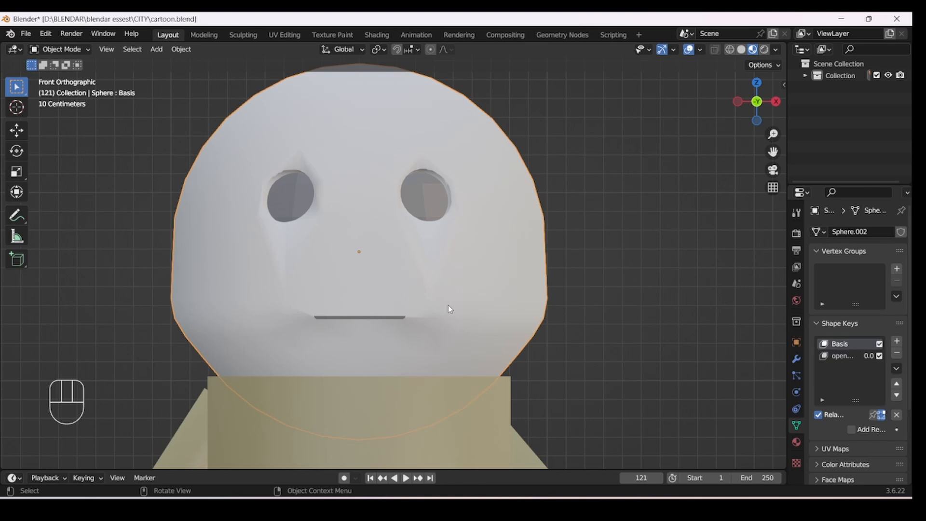
pyautogui.scroll(2, 448, 305)
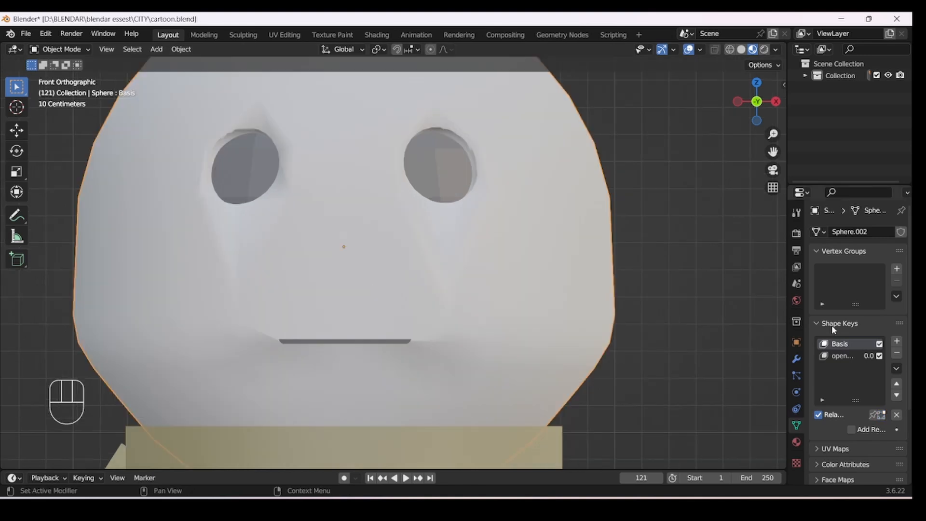
pyautogui.click(882, 414)
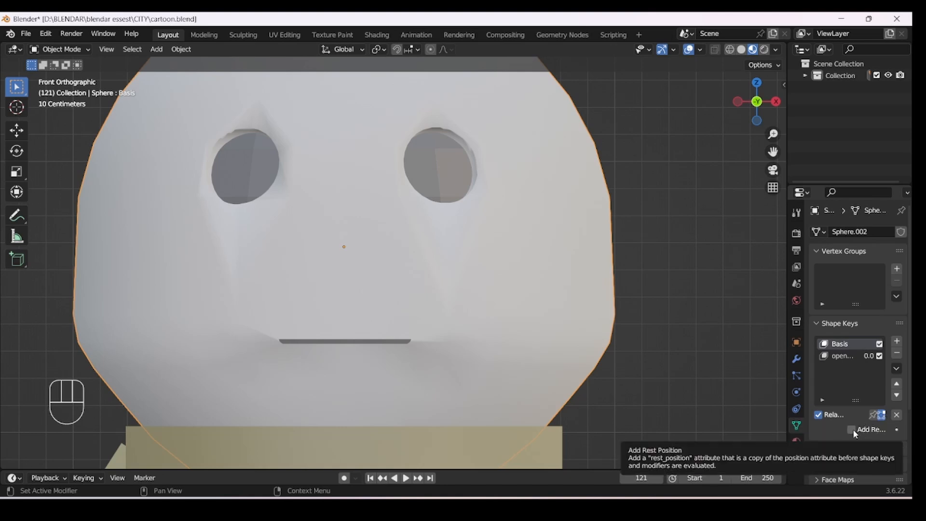
pyautogui.click(843, 356)
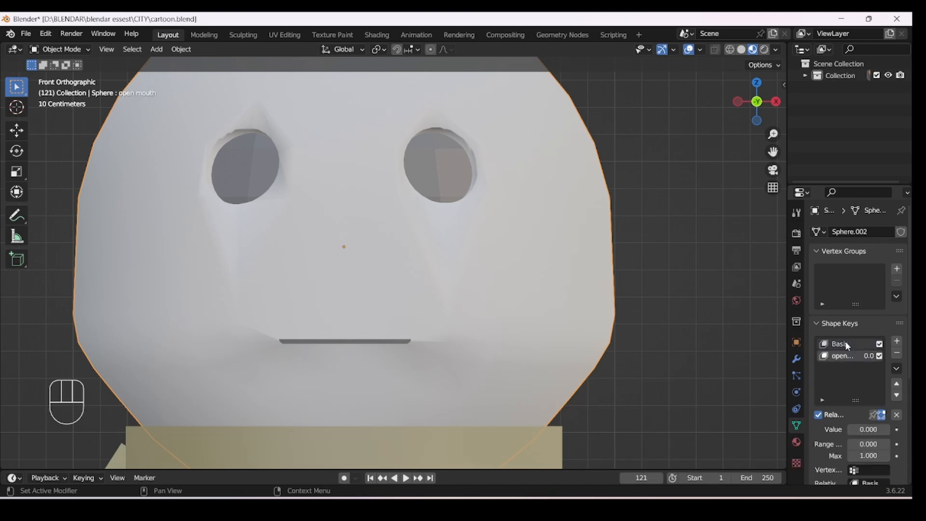
pyautogui.click(845, 343)
pyautogui.click(847, 355)
pyautogui.click(840, 343)
pyautogui.scroll(-2, 265, 326)
# Step: In Edit Mode, select the upper and lower mouth edges and scale them up along global Z to open the mouth
pyautogui.click(62, 50)
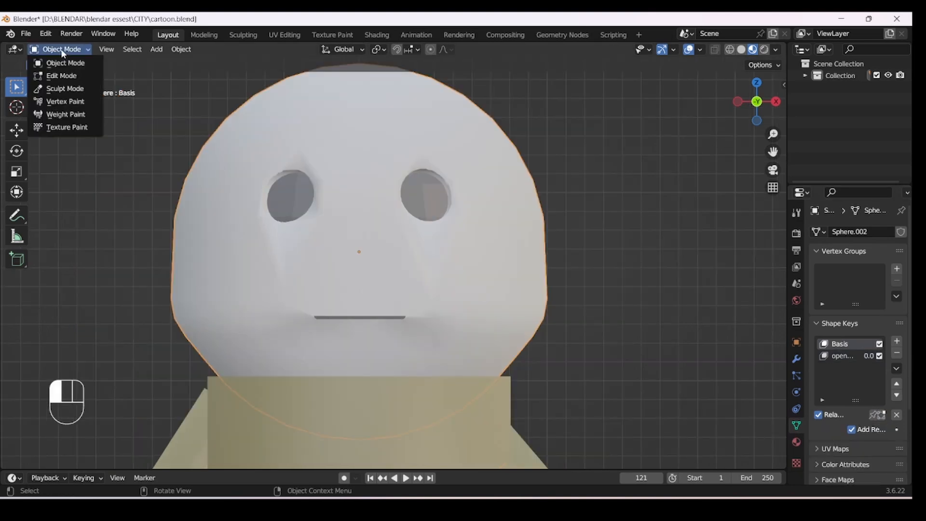
pyautogui.click(63, 76)
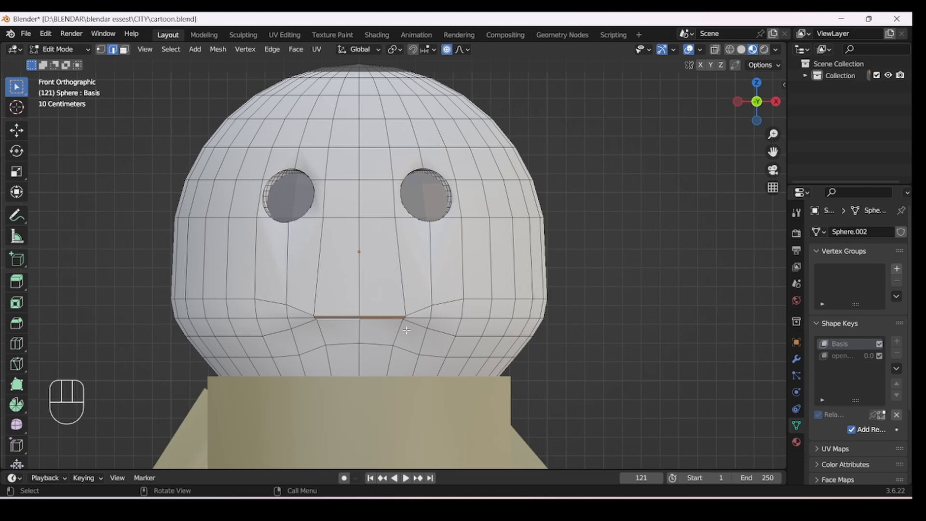
pyautogui.scroll(2, 406, 330)
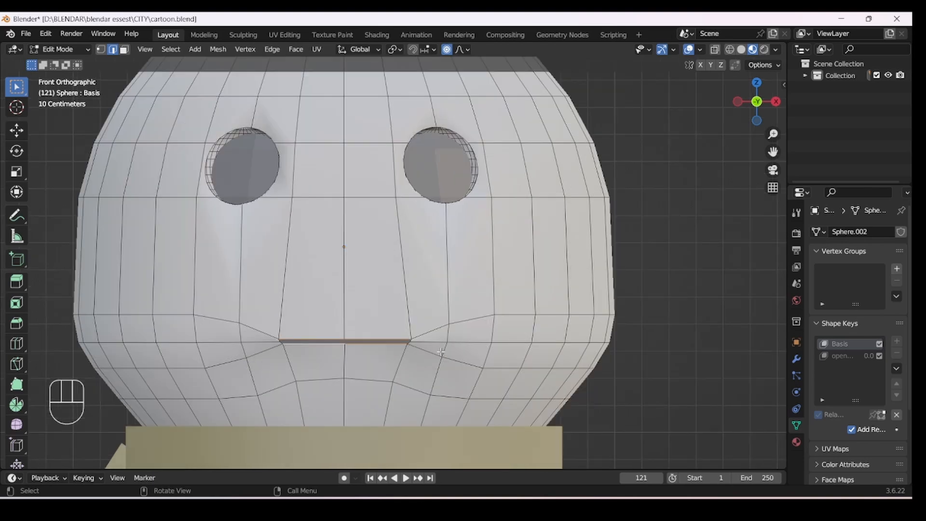
pyautogui.keyDown('alt'); pyautogui.moveTo(441, 351); pyautogui.dragTo(446, 342, button='middle'); pyautogui.keyUp('alt')
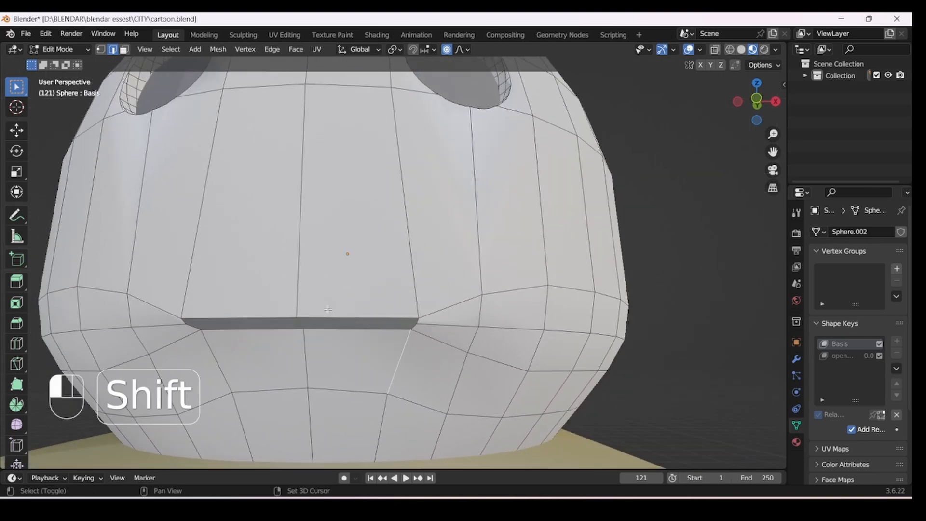
pyautogui.keyDown('shift'); pyautogui.moveTo(329, 313); pyautogui.dragTo(349, 337); pyautogui.keyUp('shift')
pyautogui.keyDown('shift'); pyautogui.moveTo(232, 313); pyautogui.dragTo(268, 338); pyautogui.keyUp('shift')
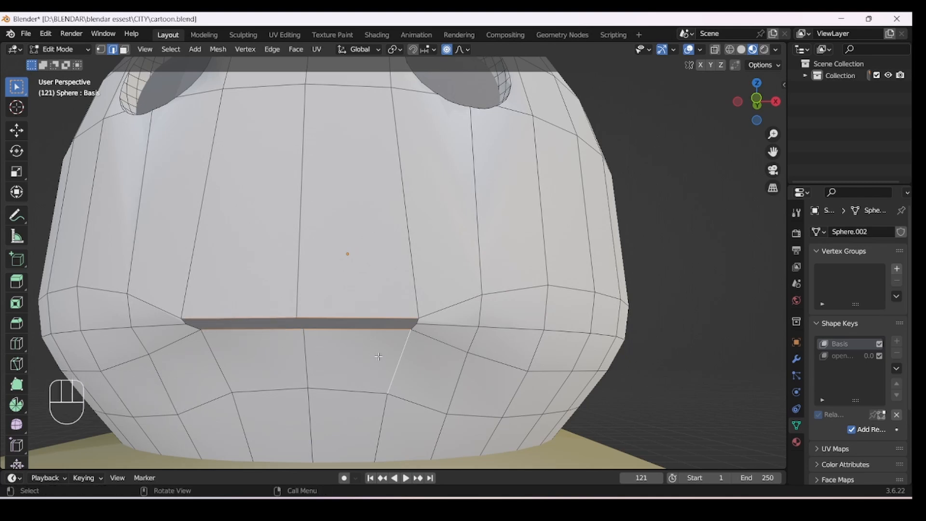
pyautogui.press('KP_1')
pyautogui.press('s')
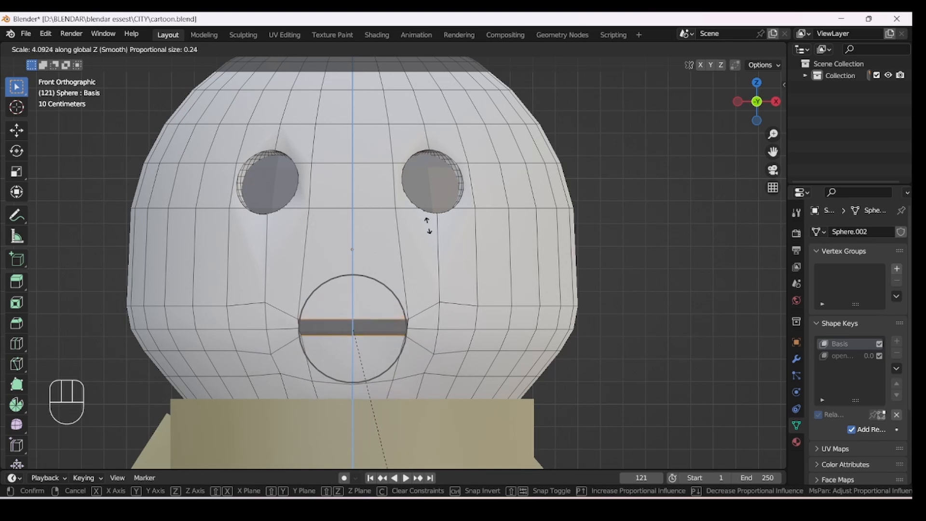
pyautogui.click(400, 334)
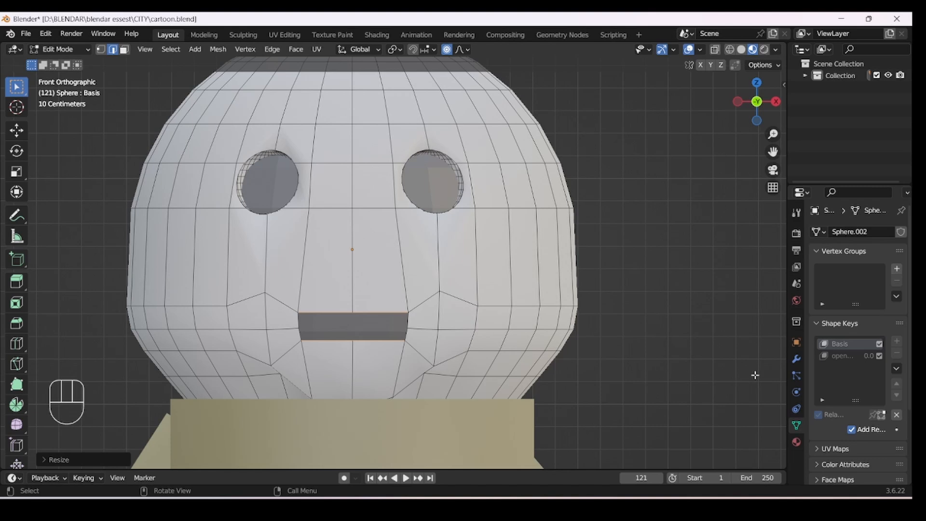
# Step: Make "open mouth" the active shape key, turn on its Edit Mode display, and return to Object Mode
pyautogui.click(847, 357)
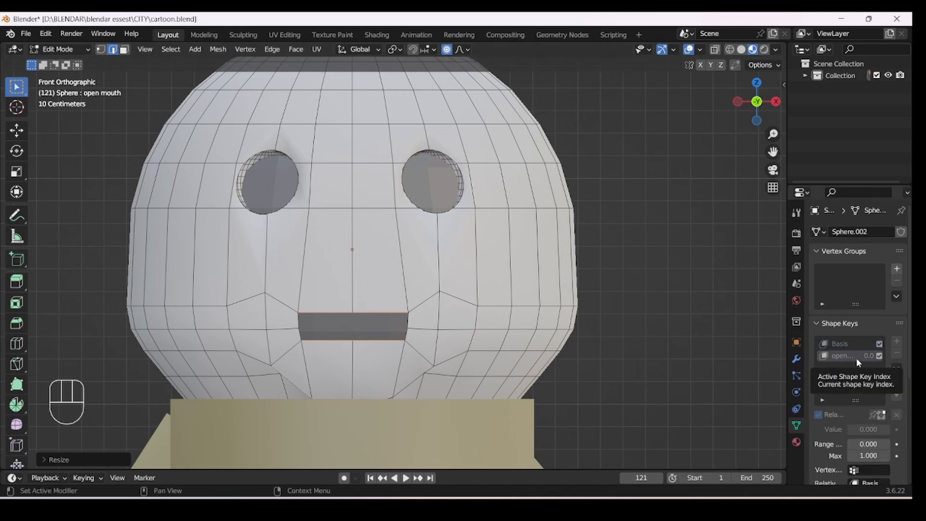
pyautogui.click(880, 415)
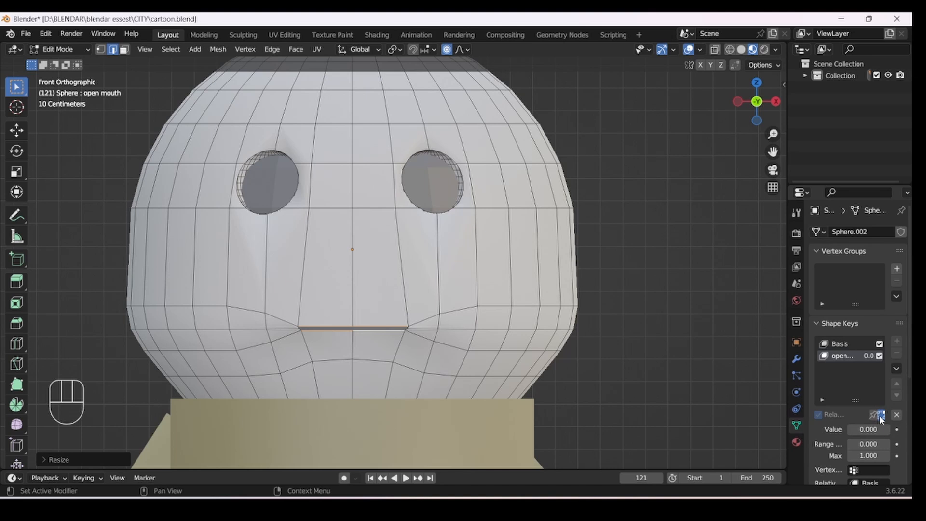
pyautogui.click(880, 415)
pyautogui.click(880, 414)
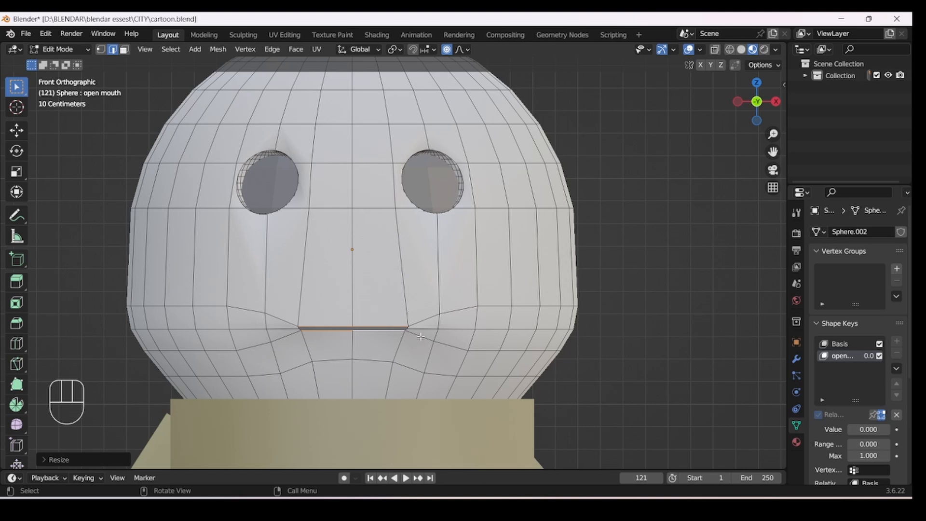
pyautogui.scroll(-1, 386, 290)
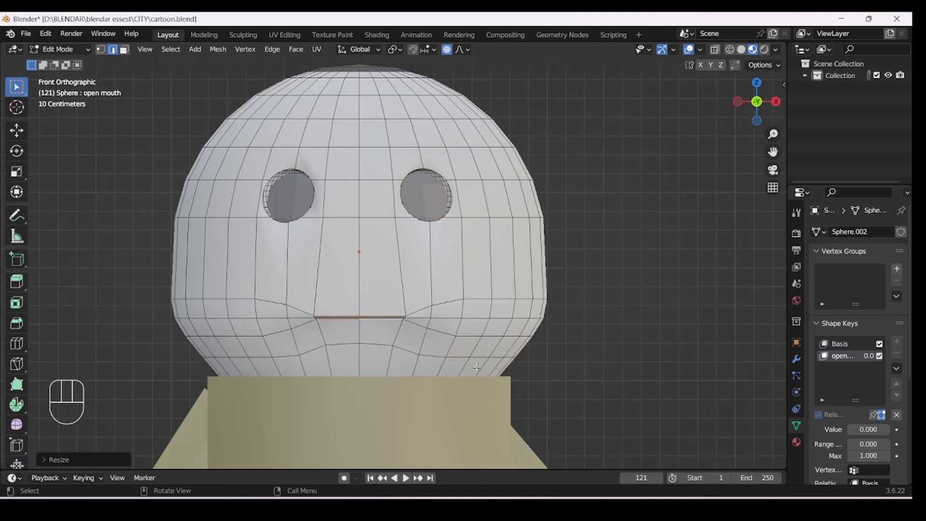
pyautogui.moveTo(858, 430)
pyautogui.mouseDown()
pyautogui.moveTo(889, 430)
pyautogui.moveTo(846, 428)
pyautogui.mouseUp()
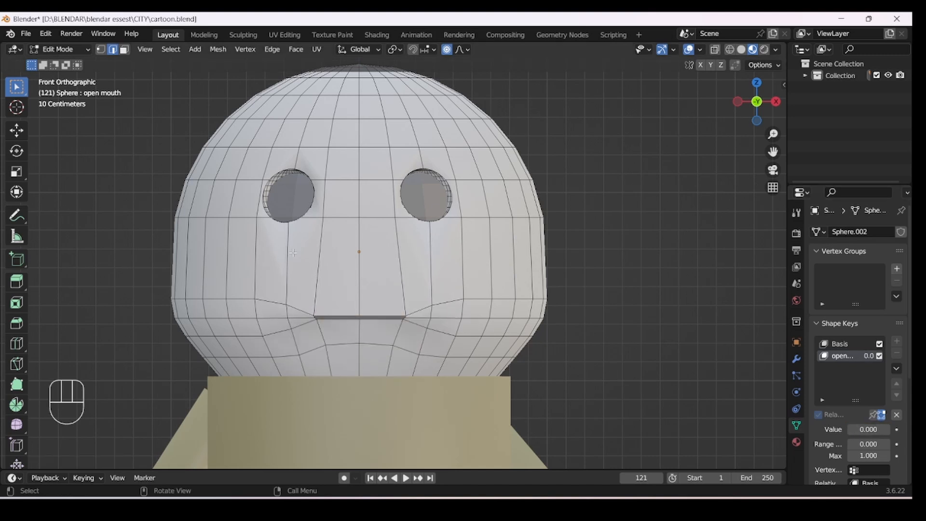
pyautogui.click(67, 49)
pyautogui.click(72, 60)
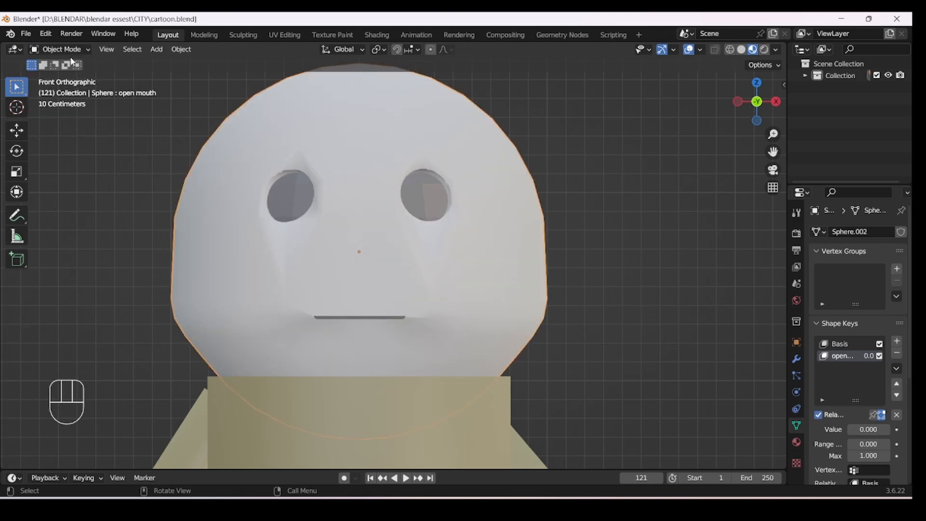
# Step: Add a third shape key to the head and name it "smile"
pyautogui.click(897, 341)
pyautogui.doubleClick(848, 370)
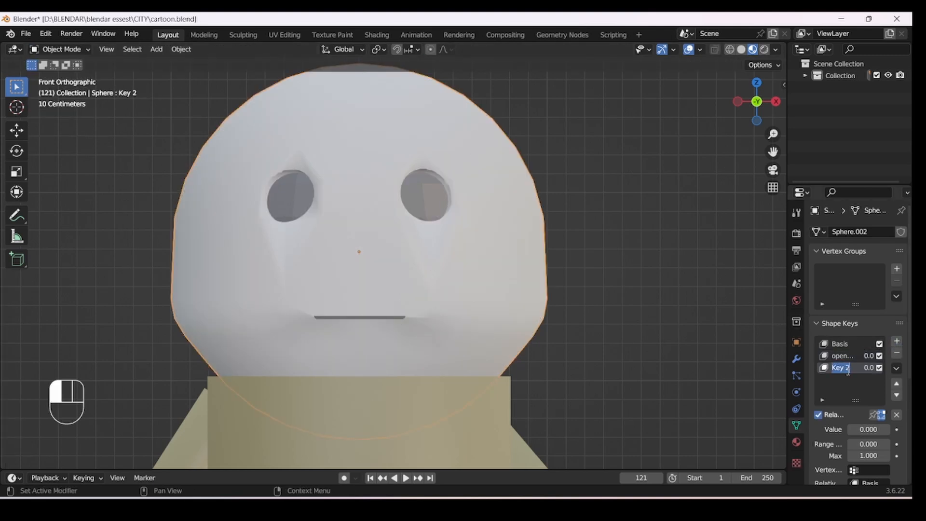
pyautogui.write('smile')
pyautogui.click(848, 373)
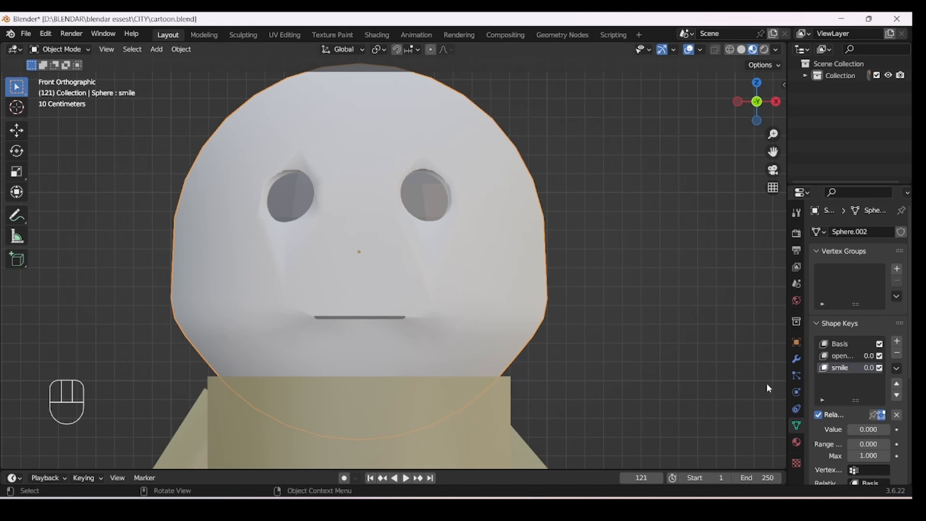
# Step: Turn off the smile key's Edit Mode display, enter Edit Mode, and widen both mouth corner edges by scaling along global X
pyautogui.click(882, 418)
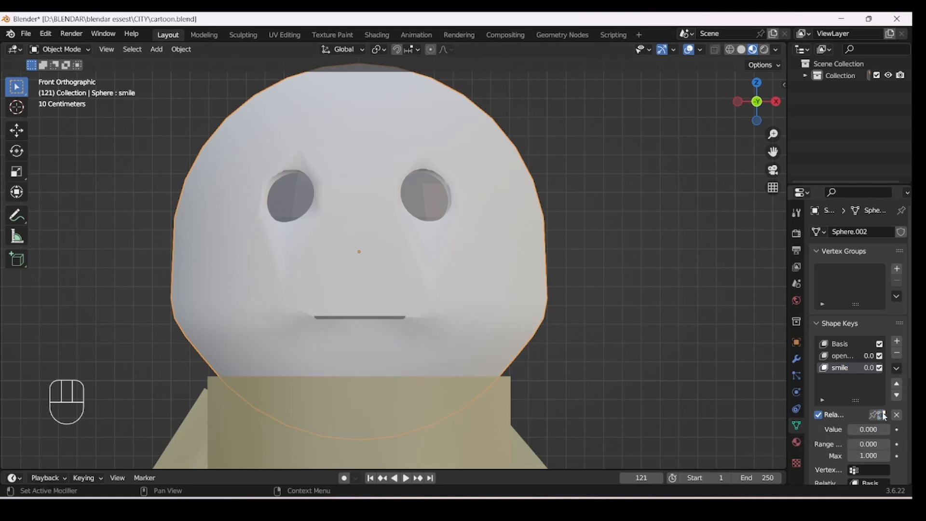
pyautogui.click(62, 50)
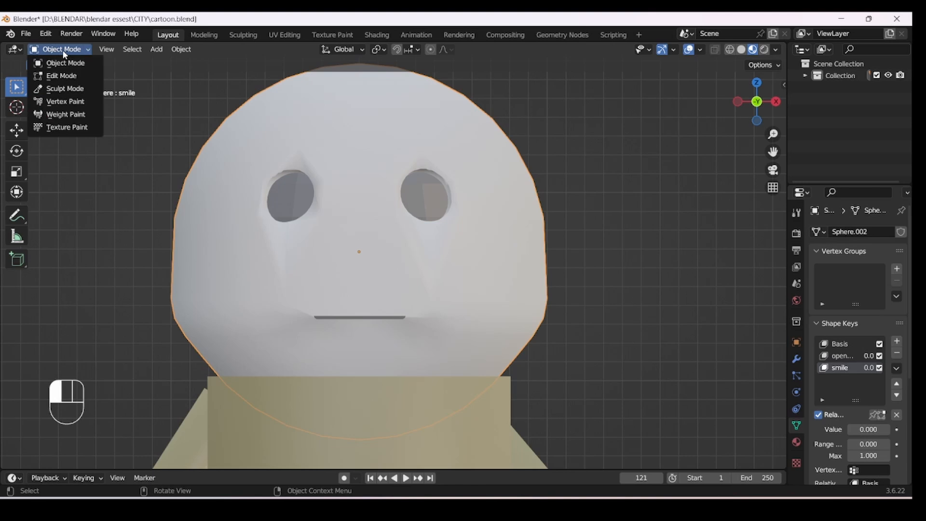
pyautogui.click(65, 75)
pyautogui.moveTo(377, 270); pyautogui.dragTo(380, 253, button='middle')
pyautogui.scroll(4, 386, 260)
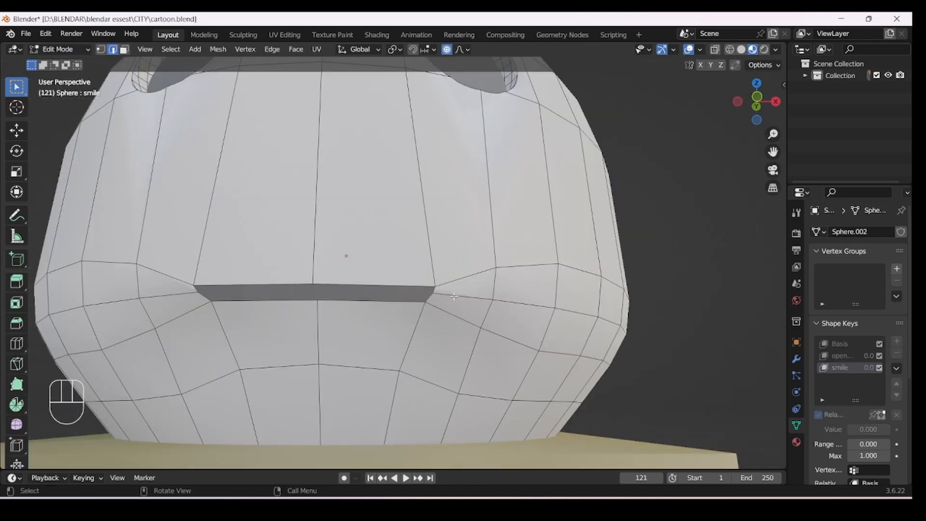
pyautogui.click(436, 290)
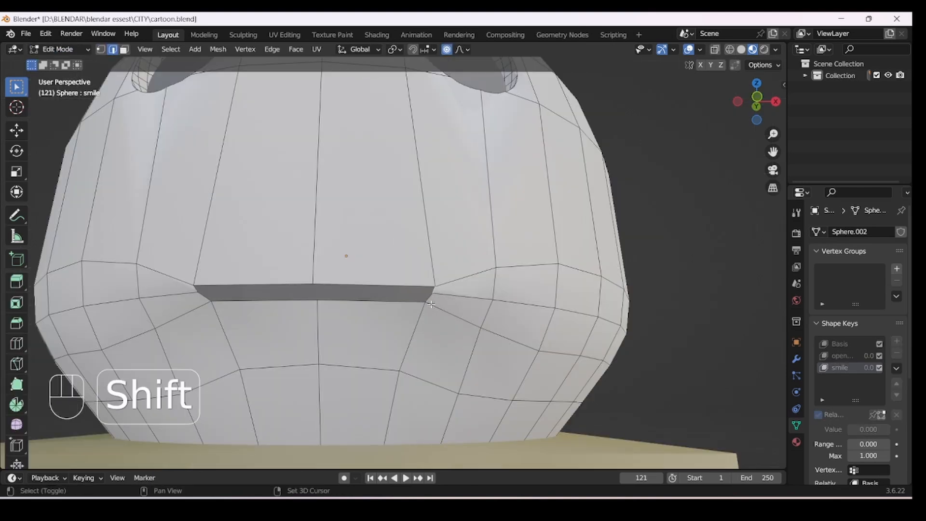
pyautogui.keyDown('shift'); pyautogui.click(204, 294); pyautogui.keyUp('shift')
pyautogui.press('KP_1')
pyautogui.press('s')
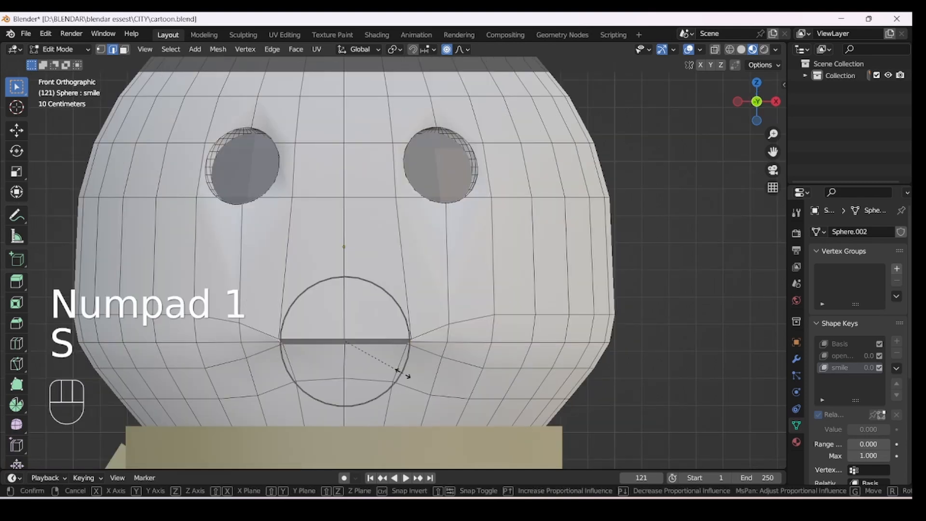
pyautogui.press('x')
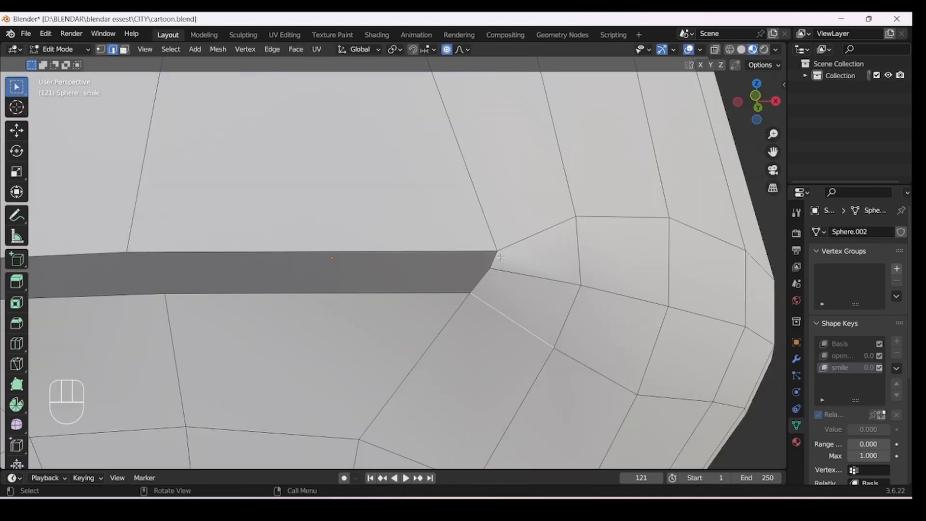
# Step: Select the mouth corner edges on the positive X side and move them outward and up in front view
pyautogui.click(494, 259)
pyautogui.keyDown('shift'); pyautogui.click(482, 275); pyautogui.keyUp('shift')
pyautogui.press('KP_1')
pyautogui.press('g')
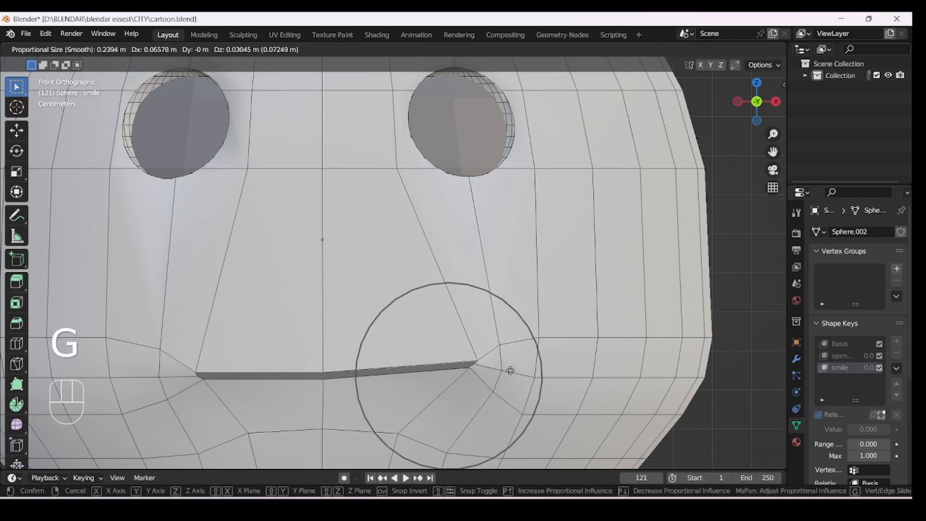
pyautogui.click(526, 342)
pyautogui.scroll(1, 380, 380)
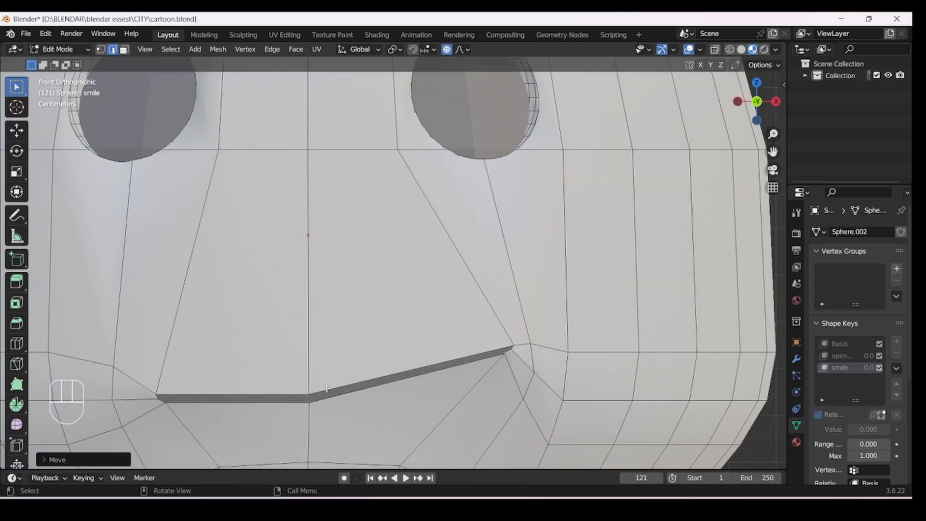
# Step: Move the mouth corner edges on the negative X side outward and up to match, completing the smile
pyautogui.scroll(2, 205, 418)
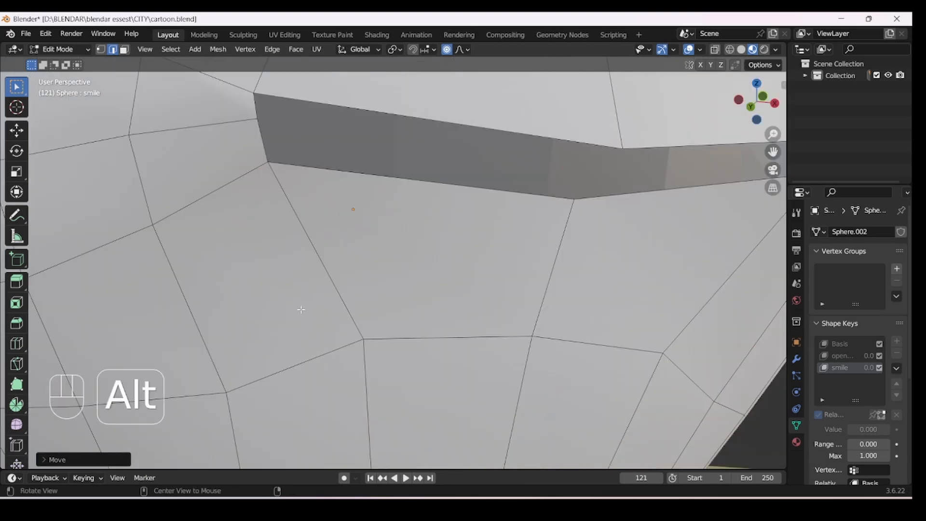
pyautogui.press('KP_1')
pyautogui.press('g')
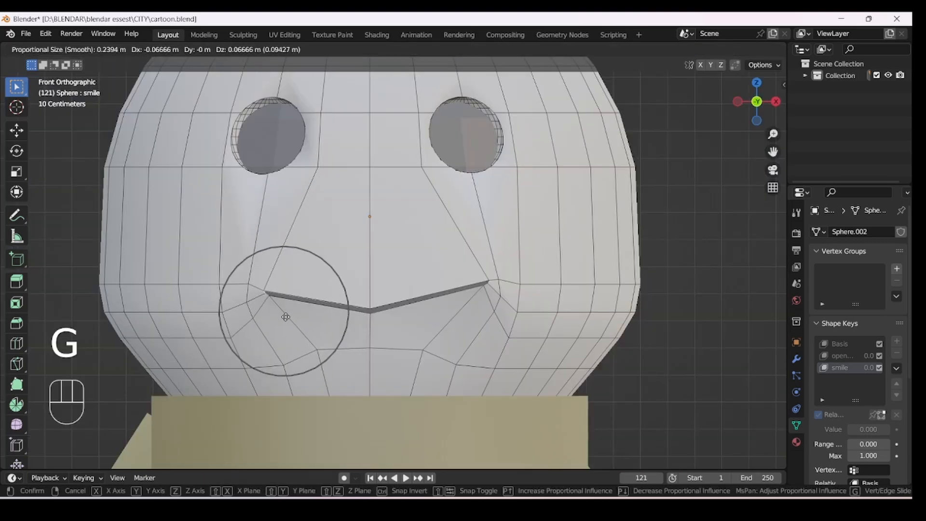
pyautogui.click(283, 305)
pyautogui.keyDown('shift'); pyautogui.moveTo(399, 297); pyautogui.dragTo(367, 322, button='middle'); pyautogui.keyUp('shift')
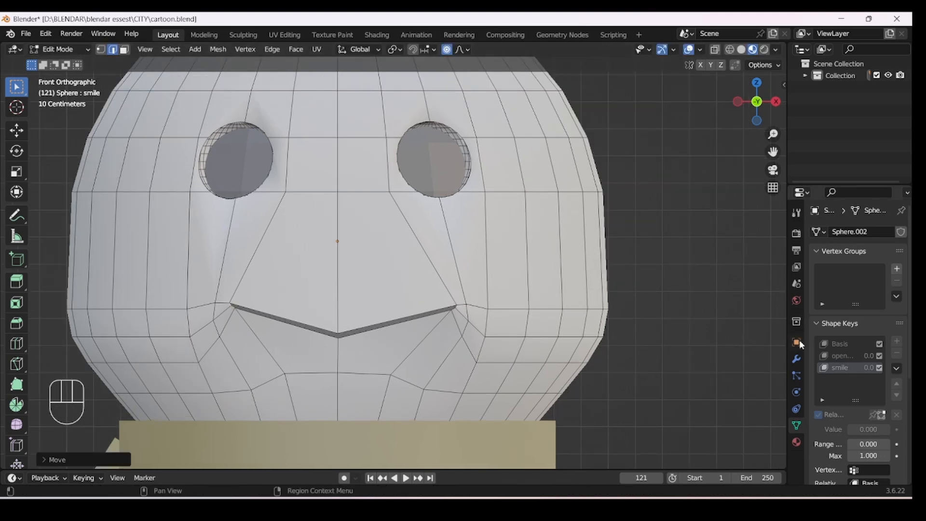
# Step: Turn on the smile key's Edit Mode display, preview its value and leave it at 0, and return to Object Mode
pyautogui.click(881, 415)
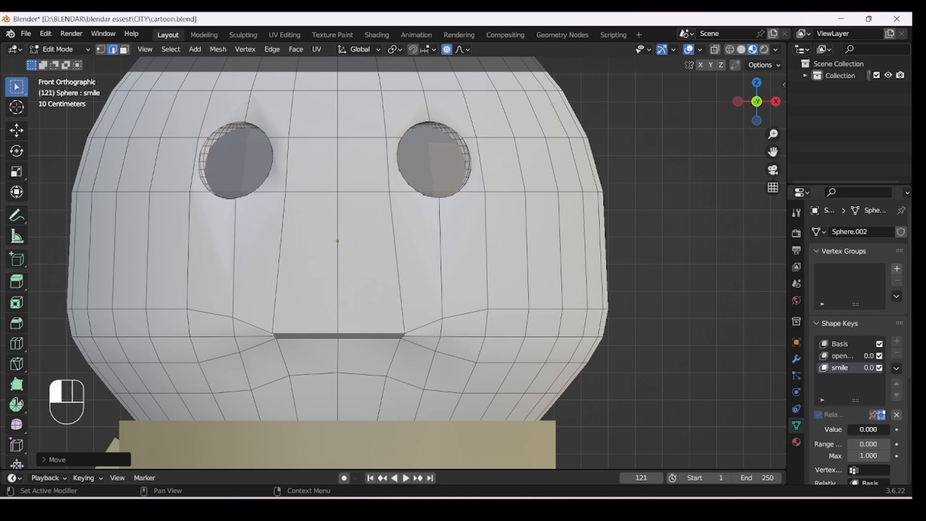
pyautogui.moveTo(863, 429)
pyautogui.mouseDown()
pyautogui.moveTo(890, 429)
pyautogui.moveTo(847, 429)
pyautogui.mouseUp()
pyautogui.click(59, 50)
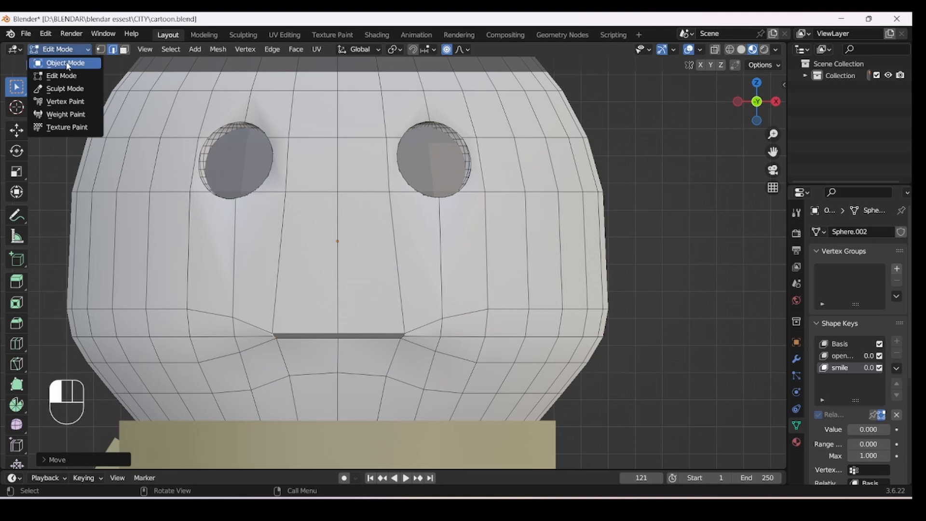
pyautogui.click(65, 63)
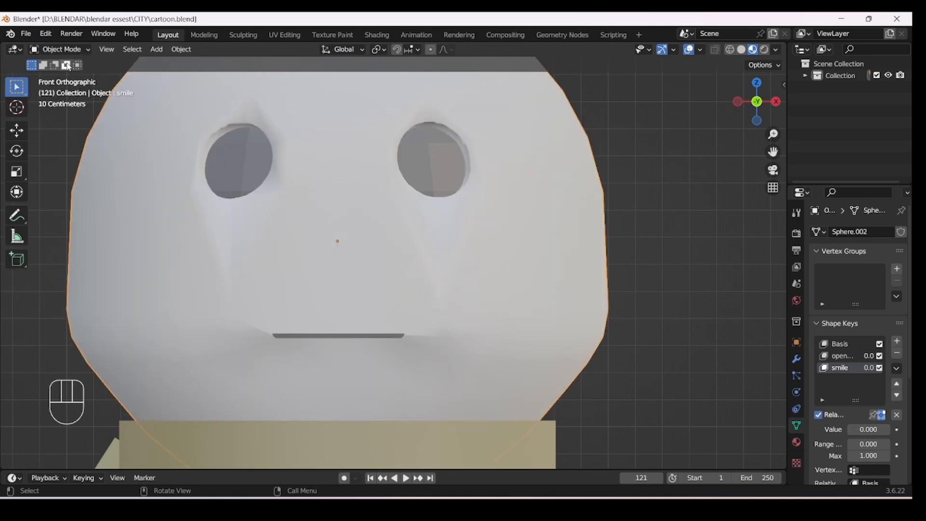
# Step: Add a fourth shape key to the head and name it "sad"
pyautogui.click(896, 342)
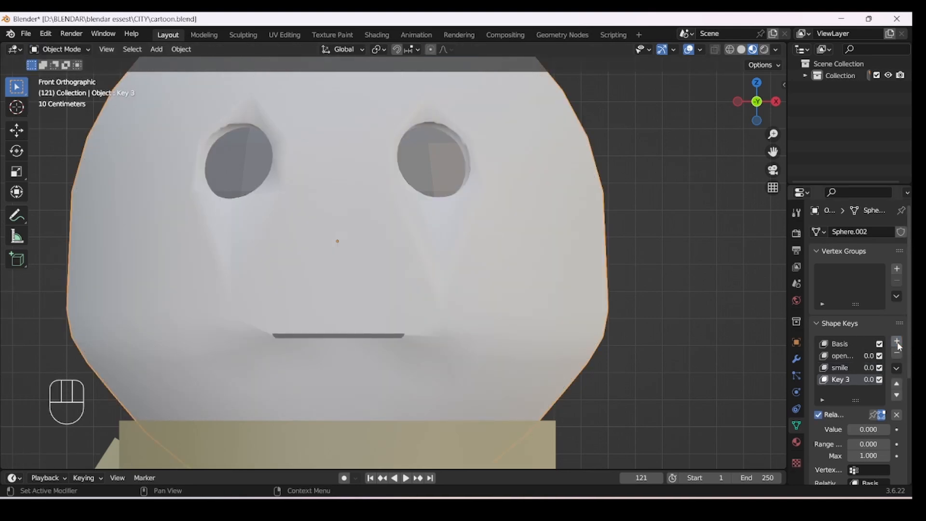
pyautogui.doubleClick(840, 380)
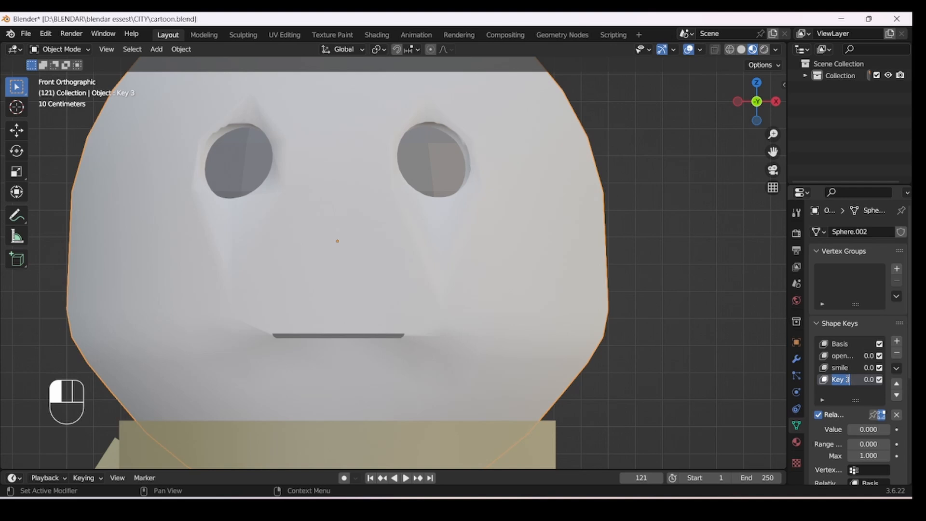
pyautogui.write('sad')
pyautogui.click(749, 381)
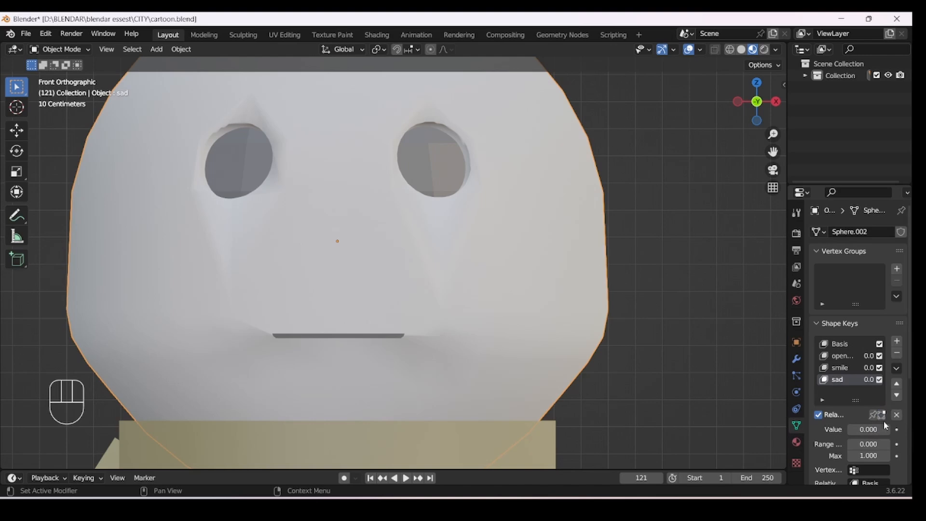
# Step: In Edit Mode on the sad key, select both mouth corner edges and scale them about 1.17 along global X
pyautogui.click(56, 49)
pyautogui.click(61, 76)
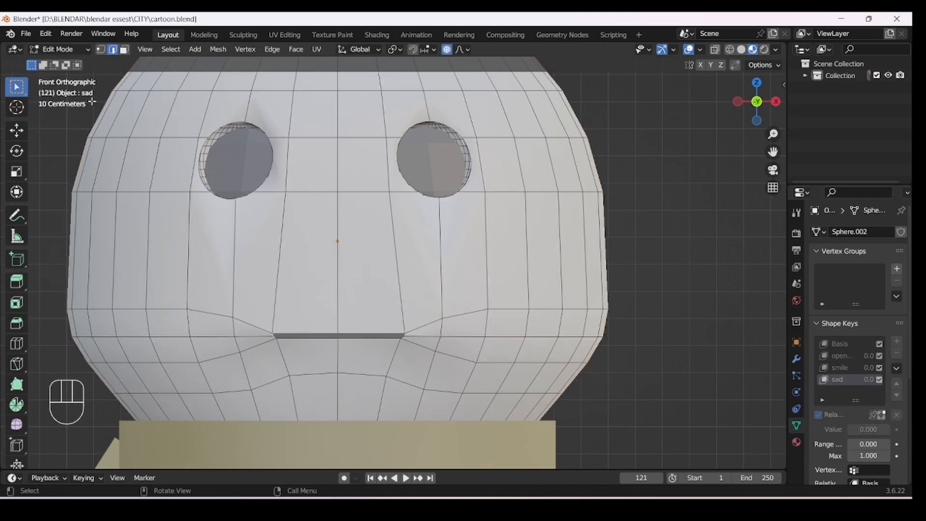
pyautogui.scroll(2, 390, 351)
pyautogui.keyDown('shift'); pyautogui.moveTo(390, 351); pyautogui.dragTo(395, 305, button='middle'); pyautogui.keyUp('shift')
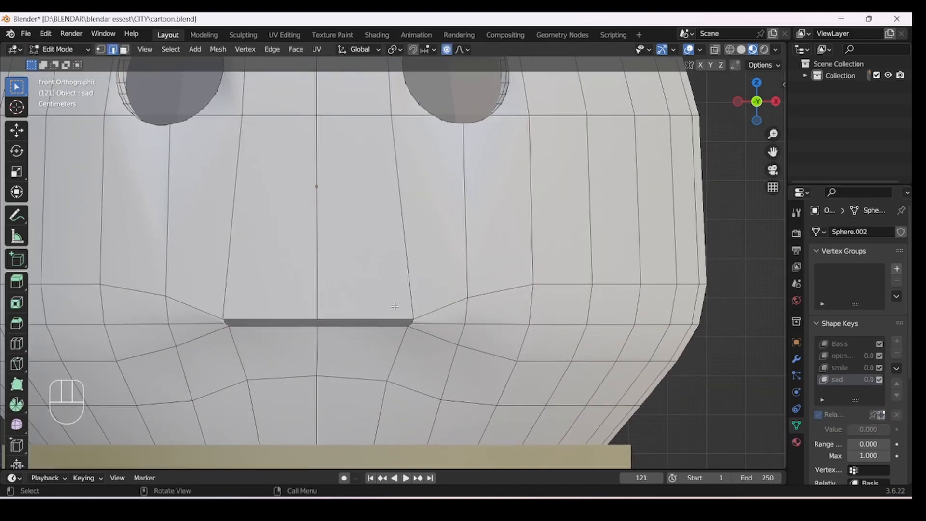
pyautogui.moveTo(406, 339); pyautogui.dragTo(405, 328, button='middle')
pyautogui.scroll(-5, 288, 339)
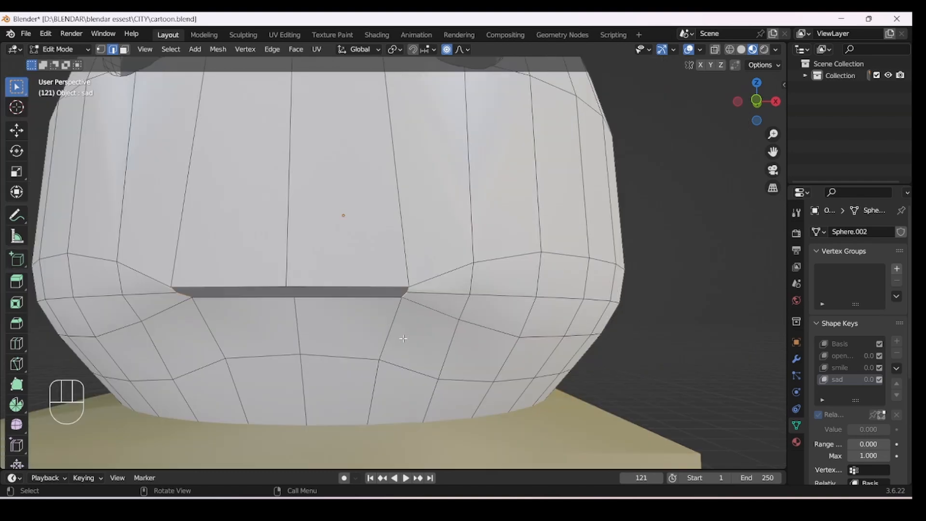
pyautogui.press('KP_1')
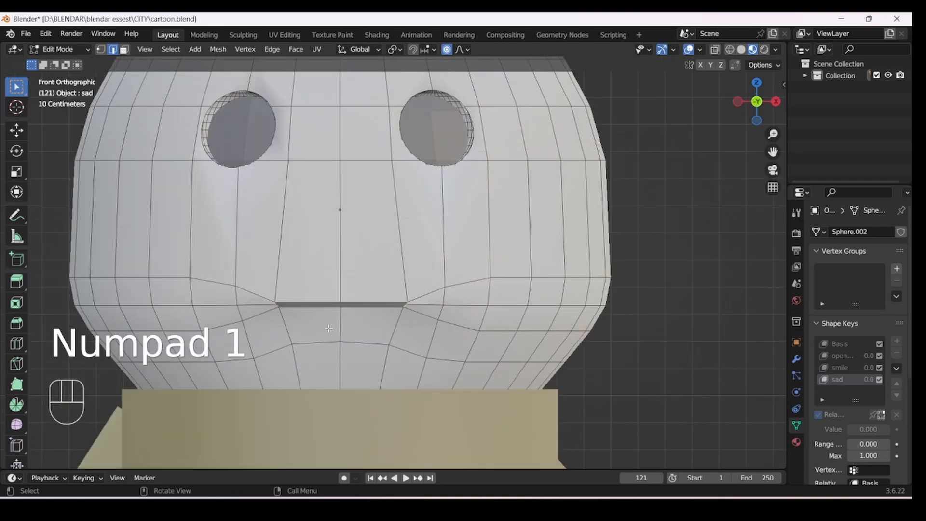
pyautogui.press('s')
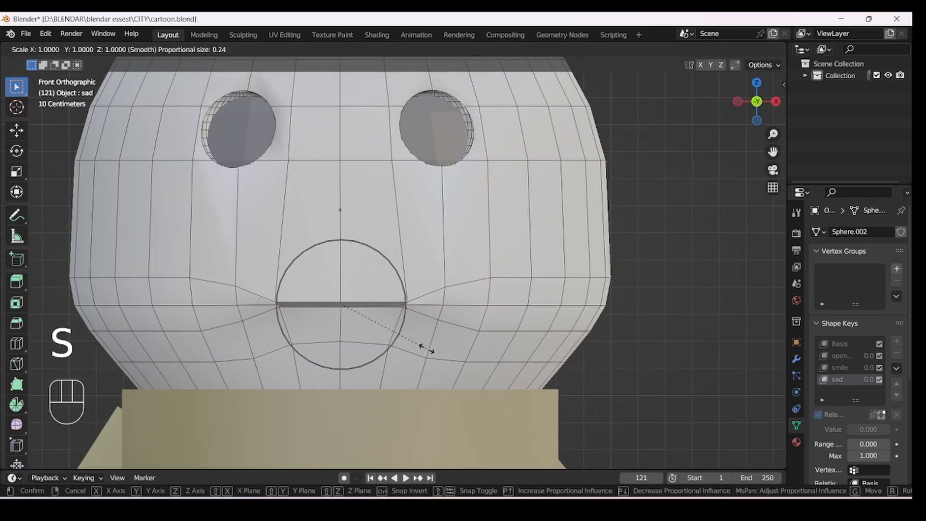
pyautogui.press('x')
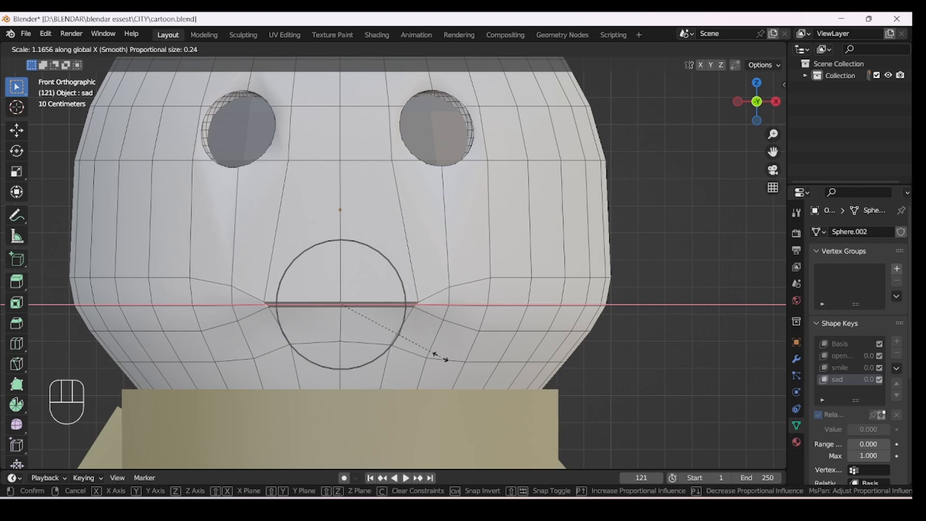
pyautogui.click(441, 356)
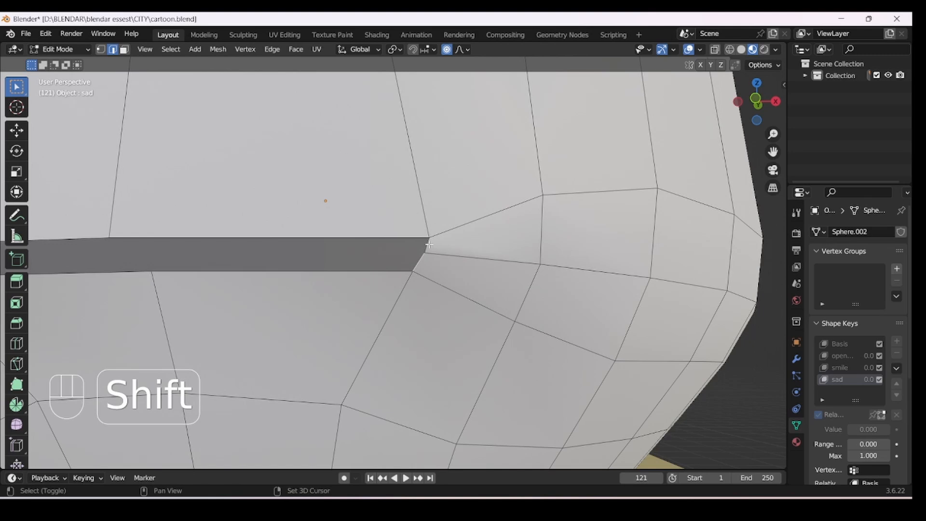
# Step: Move the mouth corner edges on the positive X side about 0.08 m outward and 0.12 m down in front view
pyautogui.press('KP_1')
pyautogui.press('g')
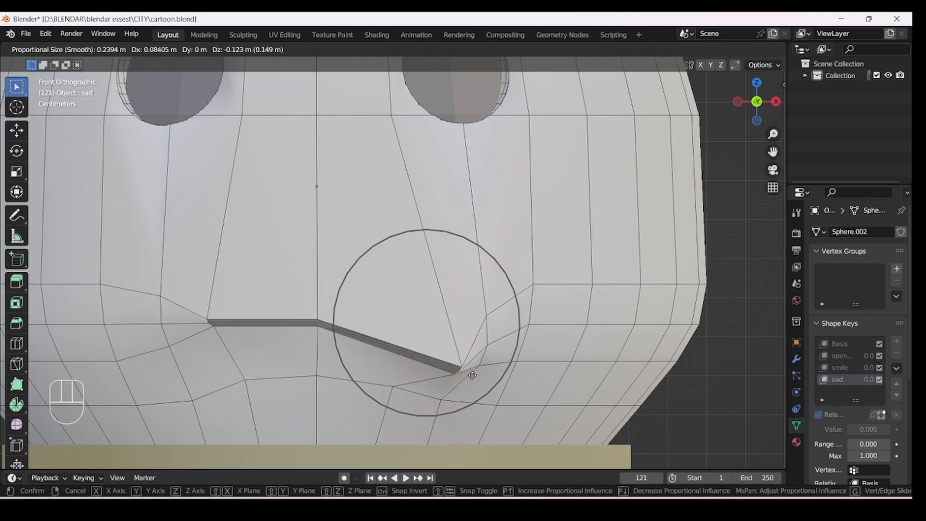
pyautogui.click(471, 375)
pyautogui.scroll(-2, 468, 371)
pyautogui.scroll(1, 295, 313)
# Step: Move the mouth corner edges on the negative X side about 0.12 m down to complete the sad mouth
pyautogui.keyDown('alt'); pyautogui.moveTo(294, 314); pyautogui.dragTo(261, 316, button='middle'); pyautogui.keyUp('alt')
pyautogui.press('g')
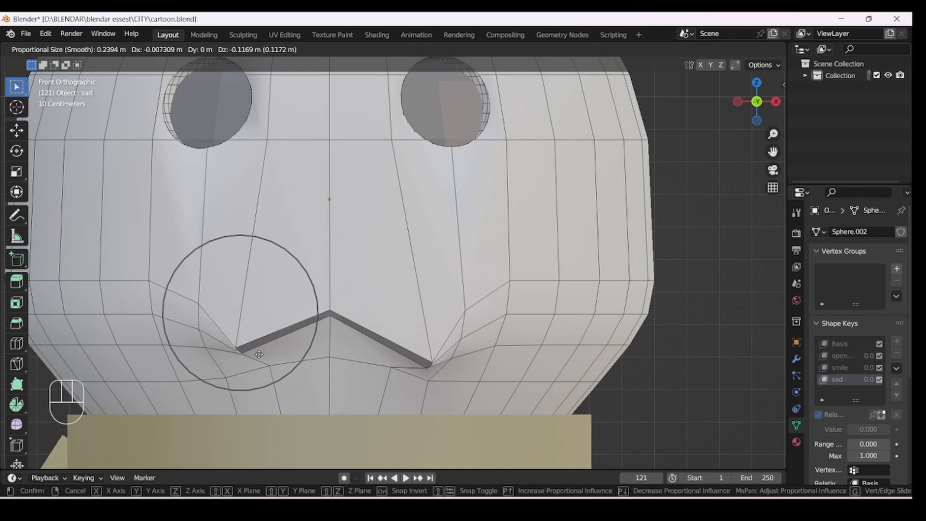
pyautogui.click(261, 355)
pyautogui.scroll(-3, 327, 337)
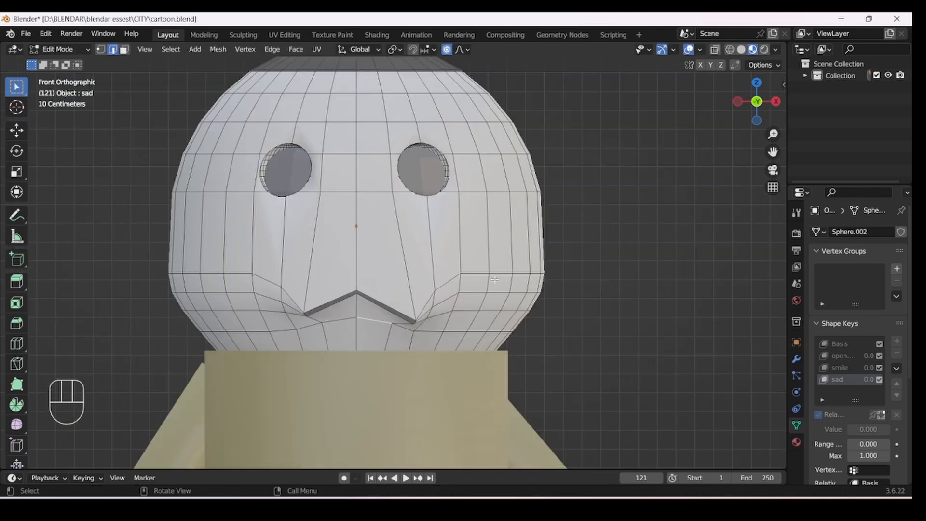
# Step: Turn on the sad key's Edit Mode display, preview its value and leave it at 0, and return to Object Mode
pyautogui.click(880, 415)
pyautogui.moveTo(854, 430)
pyautogui.mouseDown()
pyautogui.moveTo(892, 430)
pyautogui.moveTo(849, 429)
pyautogui.moveTo(868, 429)
pyautogui.moveTo(860, 430)
pyautogui.mouseUp()
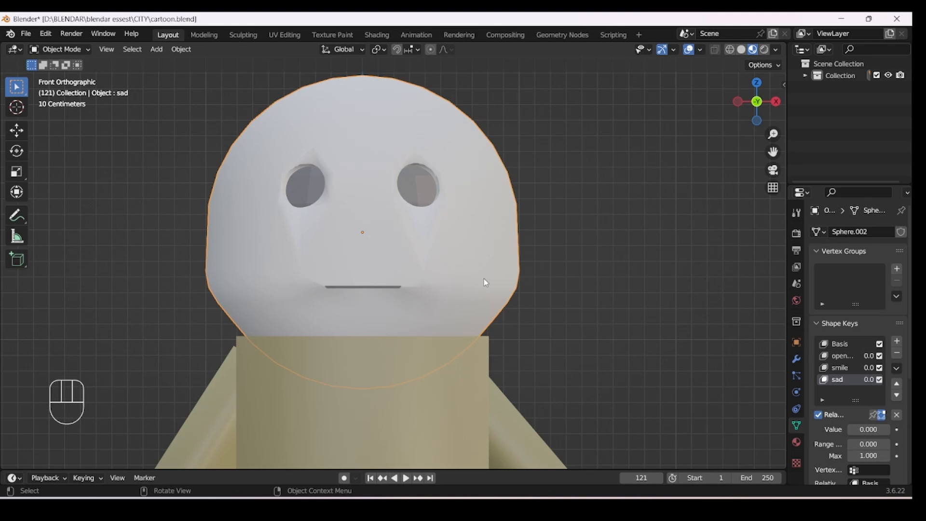
pyautogui.click(581, 298)
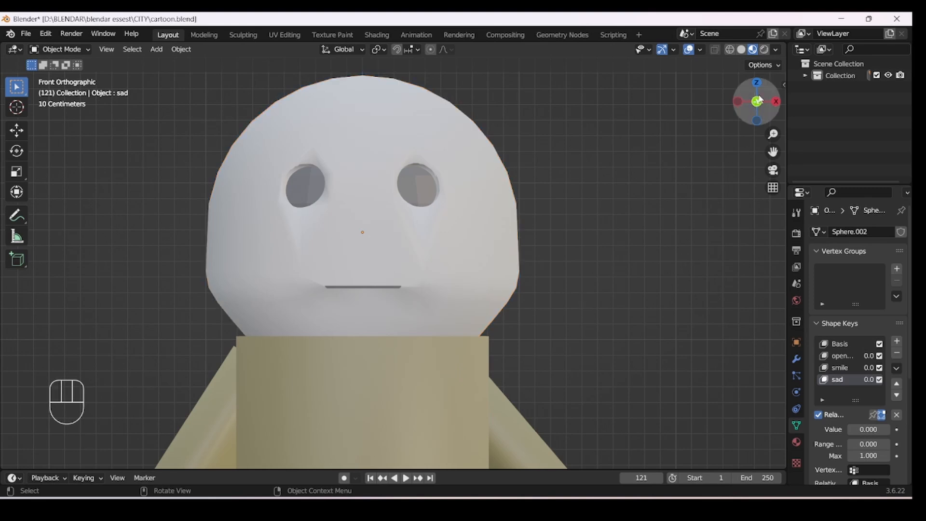
# Step: Split the 3D viewport into a narrow area beside two stacked areas and select the head
pyautogui.moveTo(784, 49); pyautogui.dragTo(234, 68)
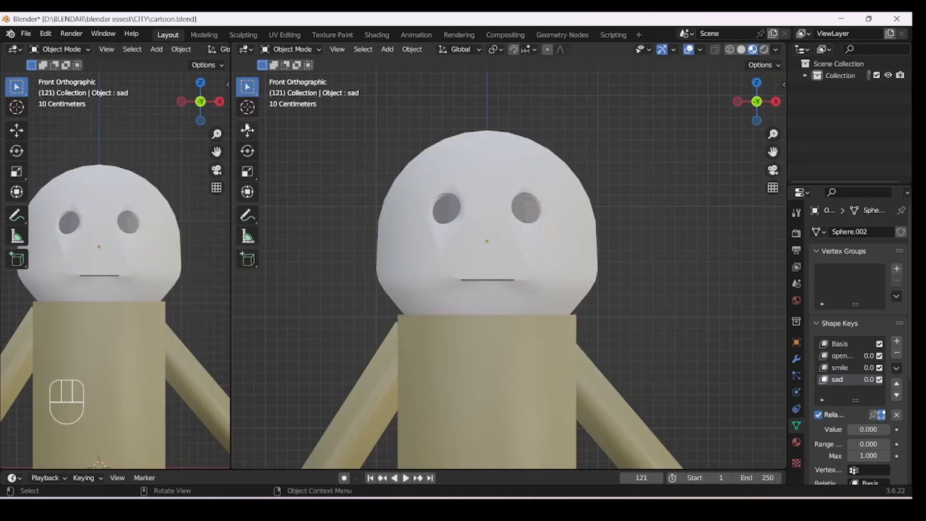
pyautogui.click(231, 44)
pyautogui.moveTo(231, 45); pyautogui.dragTo(304, 264)
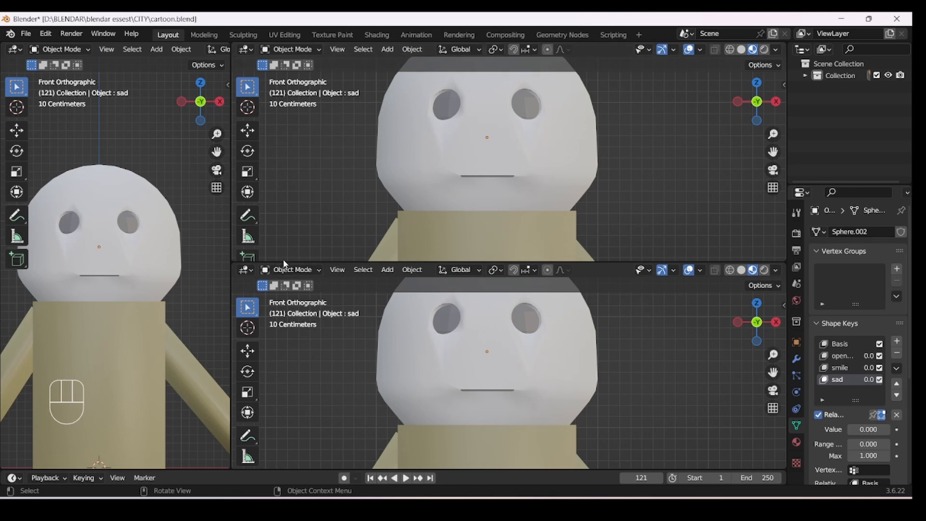
pyautogui.click(178, 253)
# Step: Switch the upper stacked area to the Video Sequencer and delete the existing "talking demo.wav" strip
pyautogui.click(246, 49)
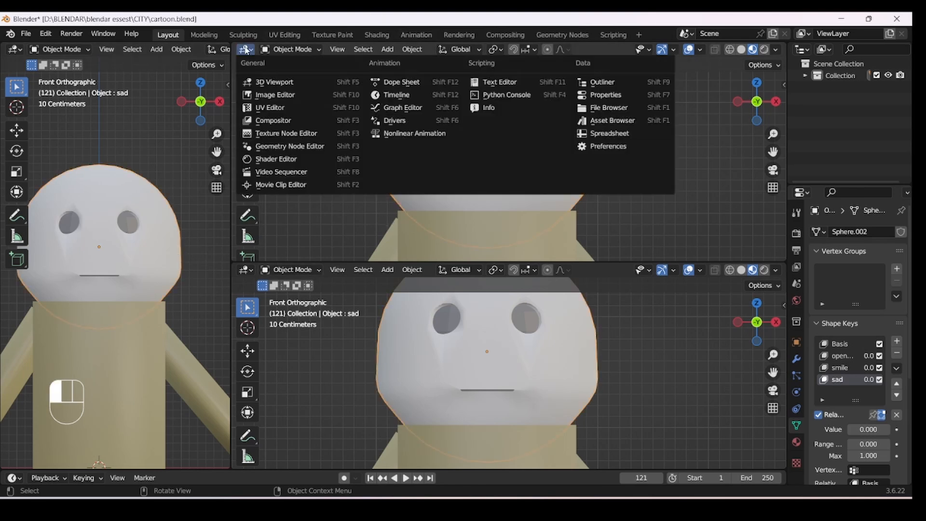
pyautogui.click(282, 172)
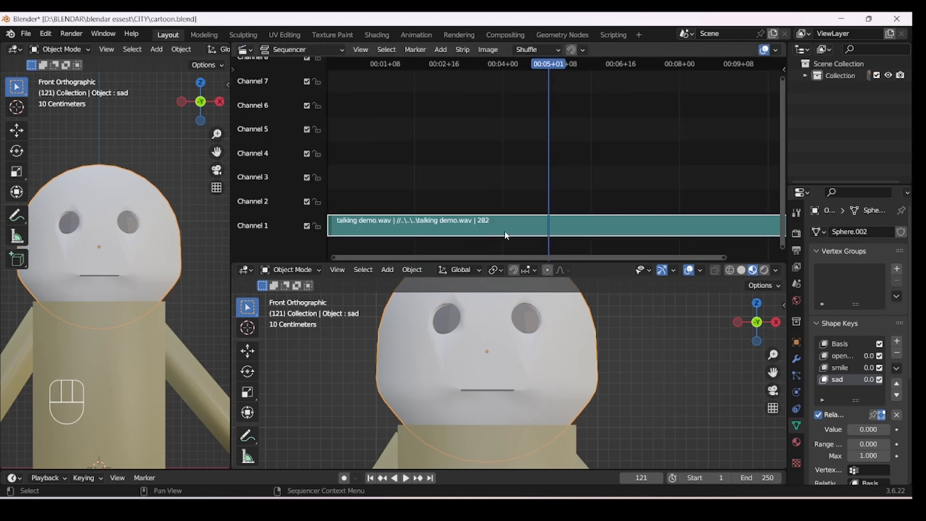
pyautogui.press('x')
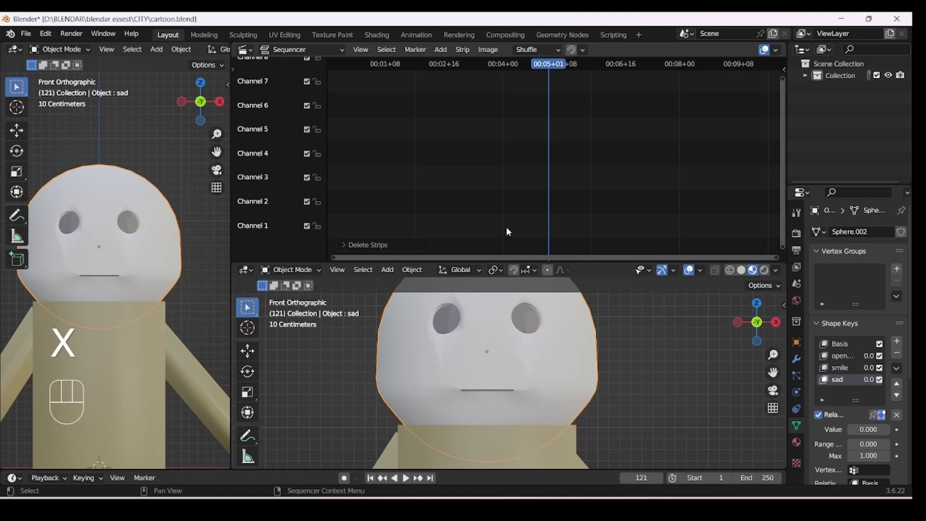
# Step: Add the sound file "talking demo.wav" to channel 1 of the sequencer, starting at frame 121
pyautogui.click(439, 50)
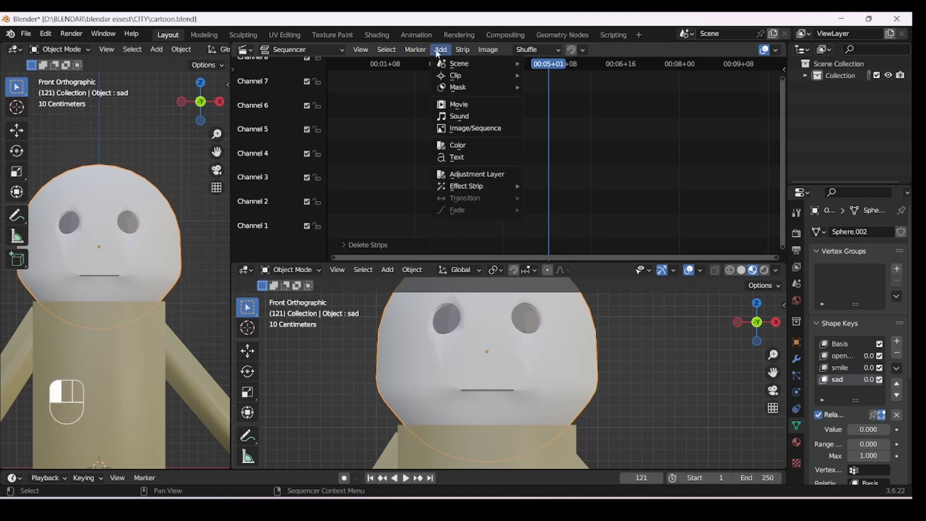
pyautogui.click(466, 121)
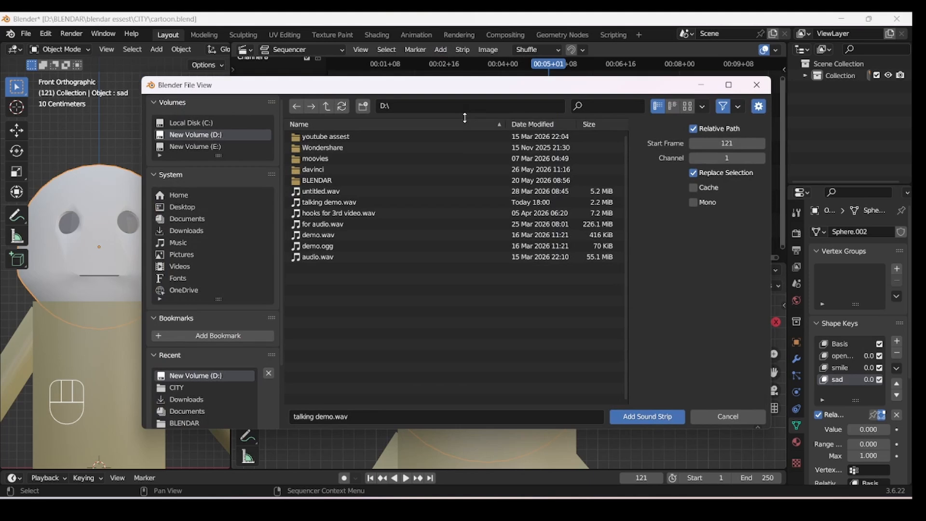
pyautogui.doubleClick(356, 203)
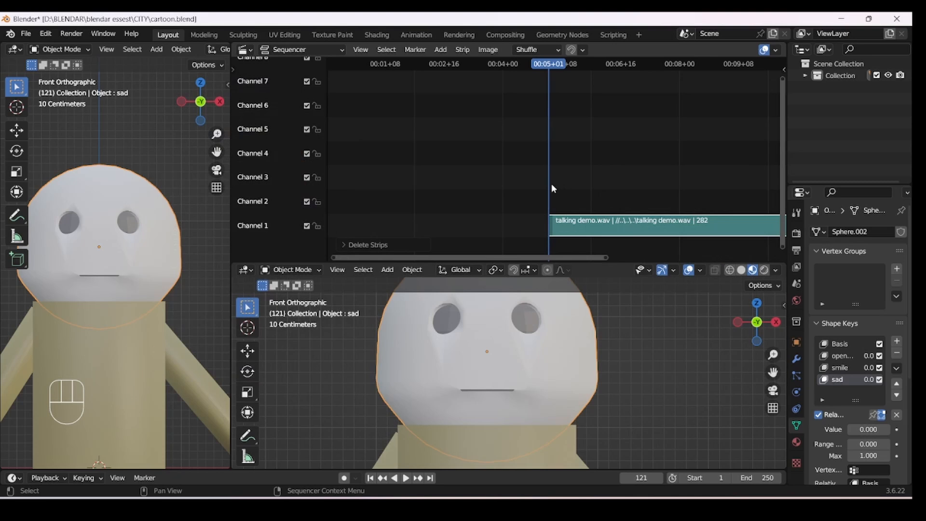
pyautogui.moveTo(565, 259); pyautogui.dragTo(680, 259)
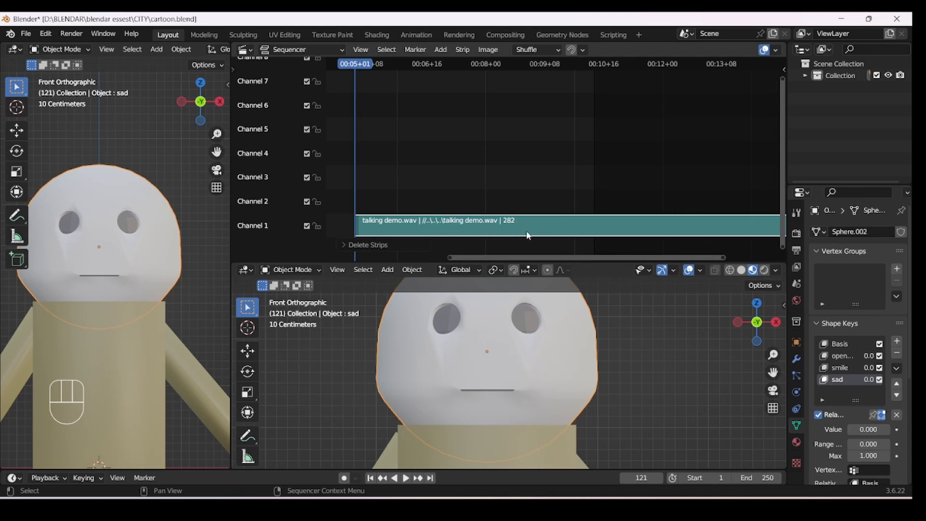
# Step: Turn on waveform display for all sound strips in the sequencer overlays
pyautogui.click(774, 50)
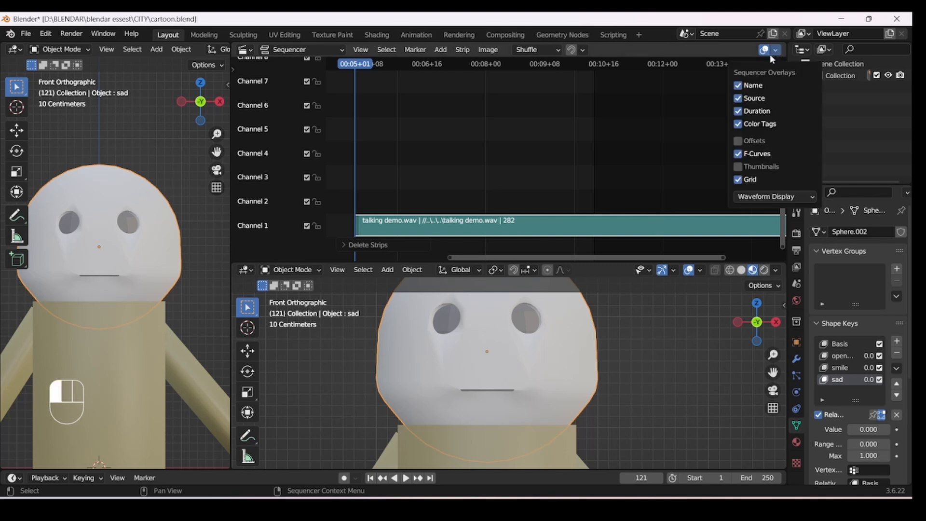
pyautogui.click(772, 197)
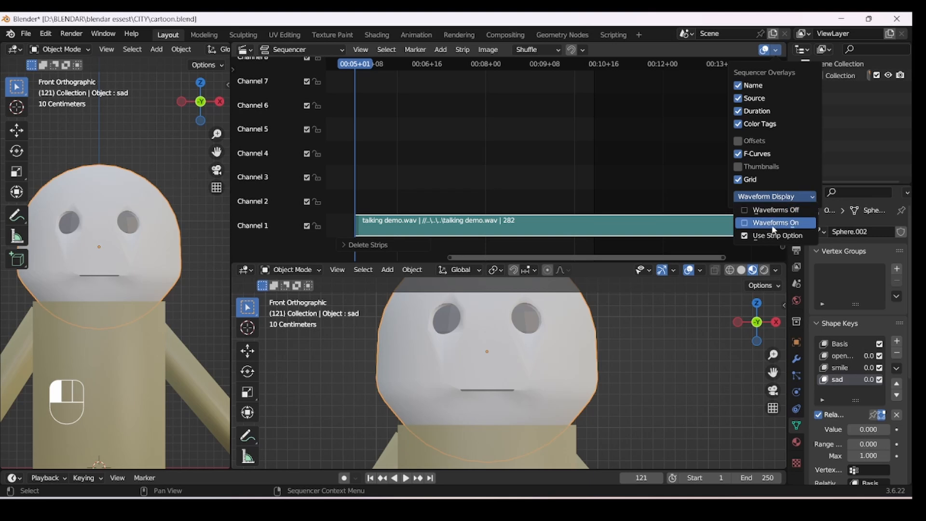
pyautogui.click(745, 223)
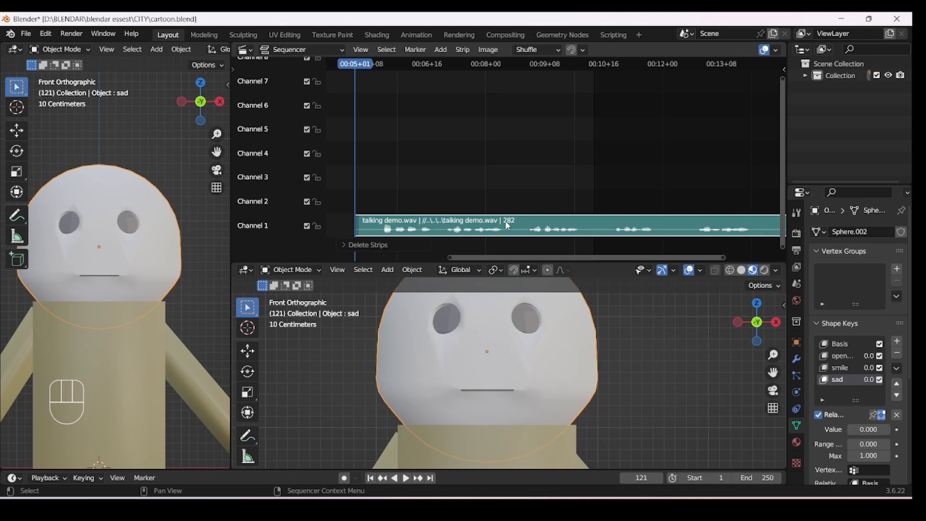
# Step: Examine the waveform of the "talking demo.wav" strip at a larger scale in the sequencer
pyautogui.scroll(4, 505, 222)
pyautogui.moveTo(520, 257)
pyautogui.mouseDown()
pyautogui.moveTo(478, 257)
pyautogui.moveTo(521, 253)
pyautogui.mouseUp()
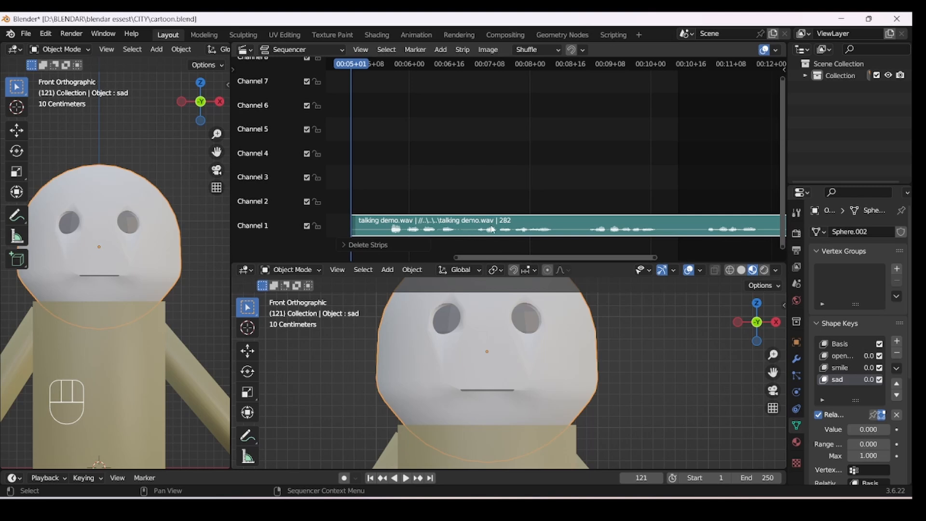
pyautogui.press('ctrl')
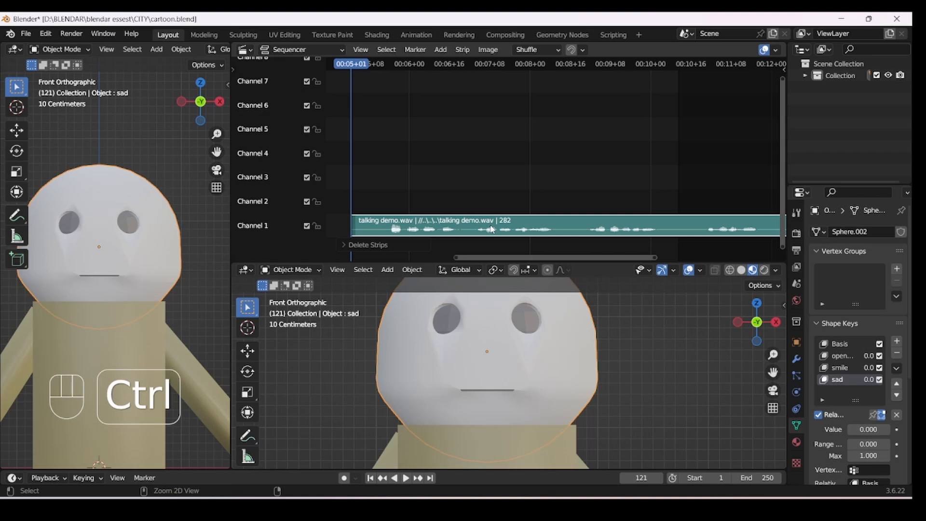
pyautogui.keyDown('ctrl'); pyautogui.moveTo(490, 230); pyautogui.dragTo(487, 212, button='middle'); pyautogui.keyUp('ctrl')
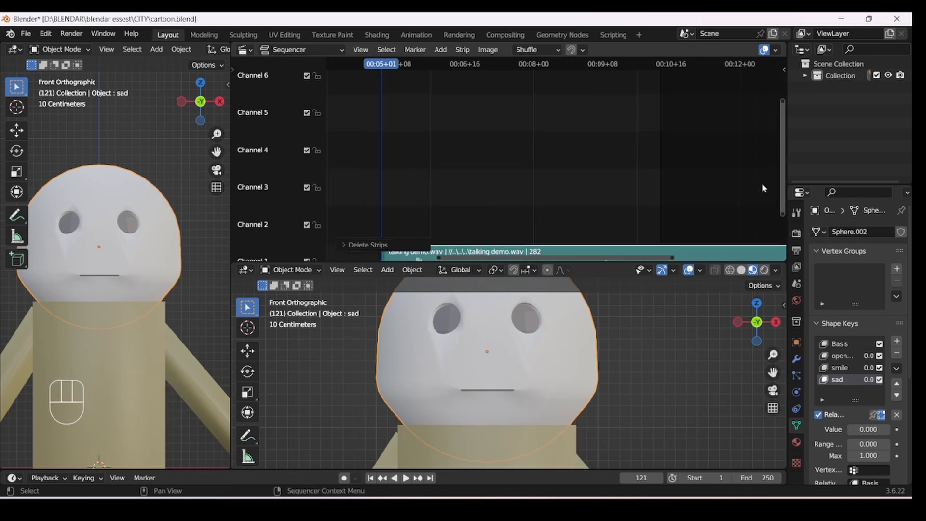
pyautogui.moveTo(780, 170); pyautogui.dragTo(780, 204)
pyautogui.keyDown('ctrl'); pyautogui.moveTo(595, 207); pyautogui.dragTo(591, 192, button='middle'); pyautogui.keyUp('ctrl')
pyautogui.moveTo(780, 191)
pyautogui.mouseDown()
pyautogui.moveTo(779, 216)
pyautogui.moveTo(780, 205)
pyautogui.mouseUp()
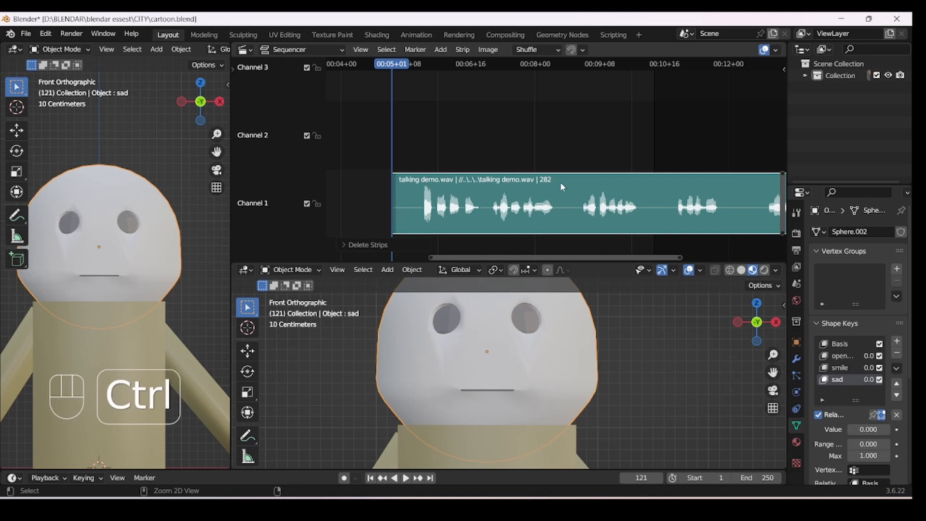
pyautogui.keyDown('ctrl'); pyautogui.moveTo(560, 184); pyautogui.dragTo(781, 159, button='middle'); pyautogui.keyUp('ctrl')
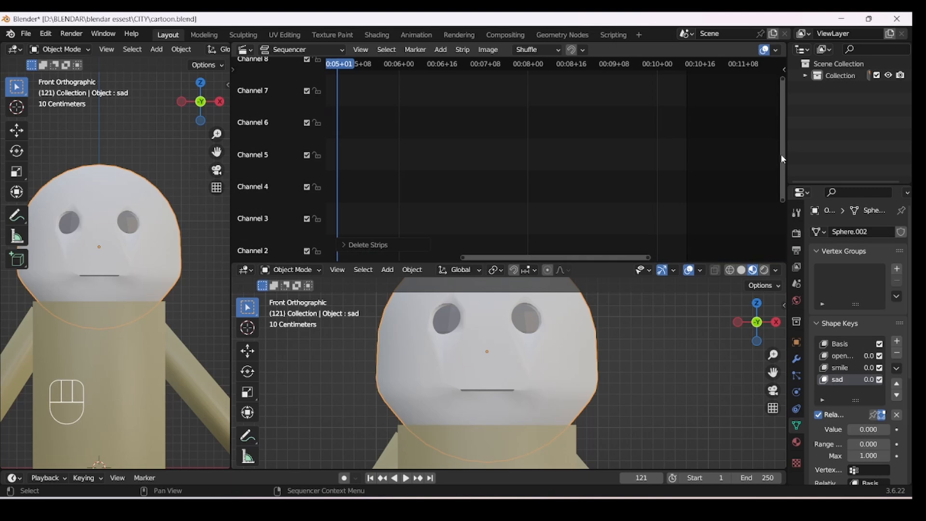
pyautogui.moveTo(781, 155); pyautogui.dragTo(781, 184)
pyautogui.moveTo(782, 207); pyautogui.dragTo(569, 209)
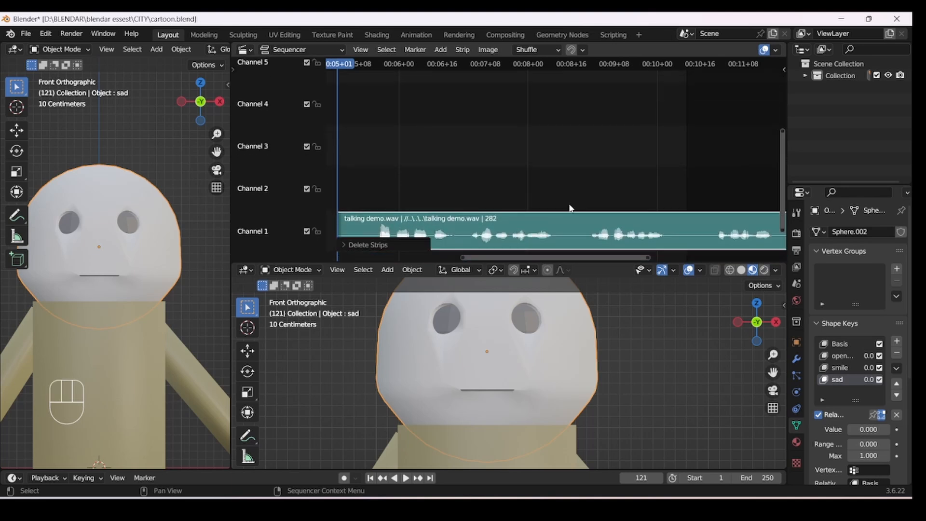
pyautogui.moveTo(782, 214); pyautogui.dragTo(782, 231)
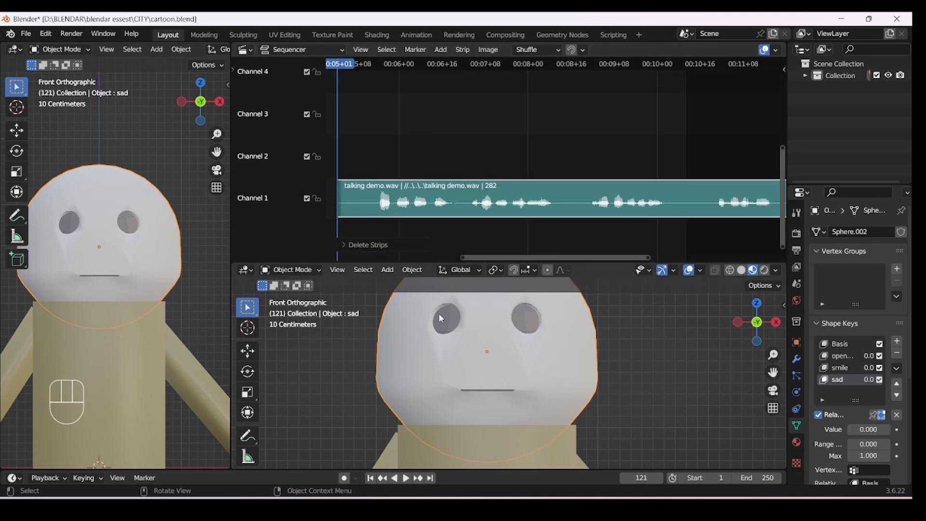
# Step: Switch the lower stacked area to the Graph Editor and keyframe the open mouth shape key's value of 0 at frame 121
pyautogui.click(246, 271)
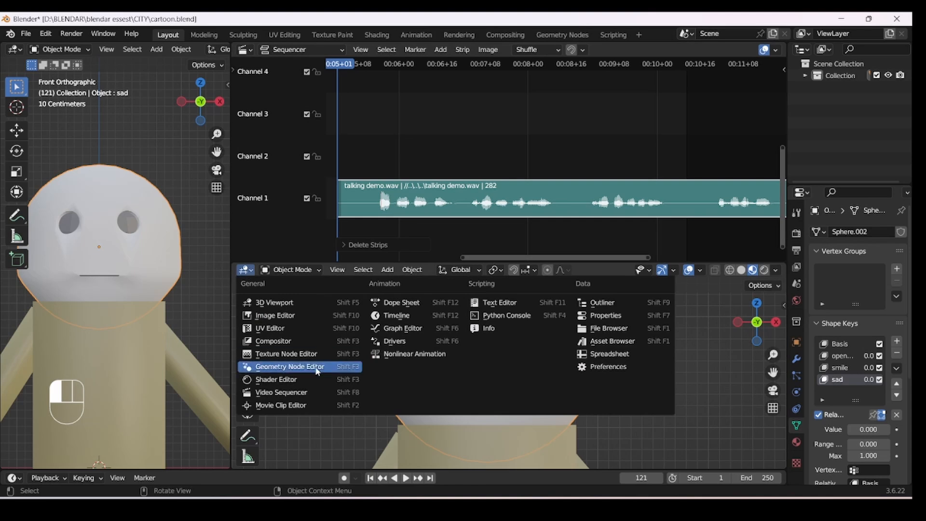
pyautogui.click(406, 332)
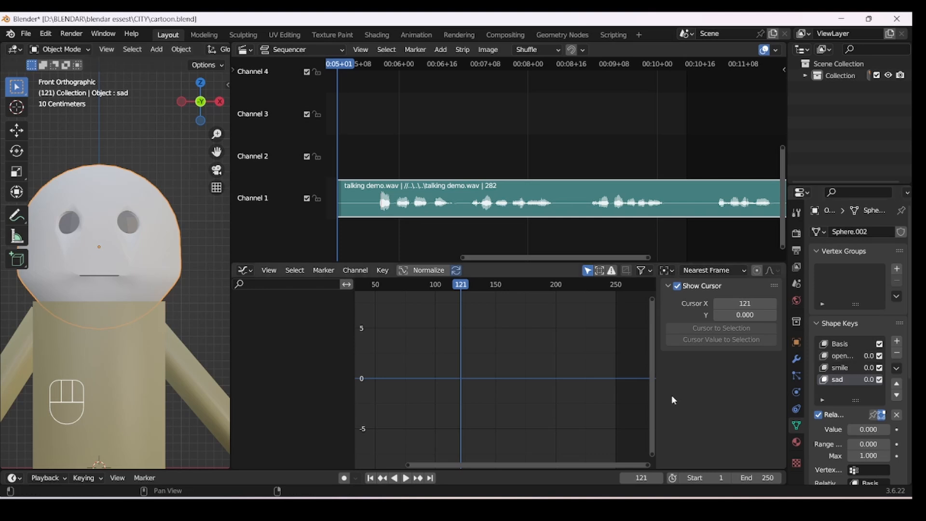
pyautogui.click(850, 355)
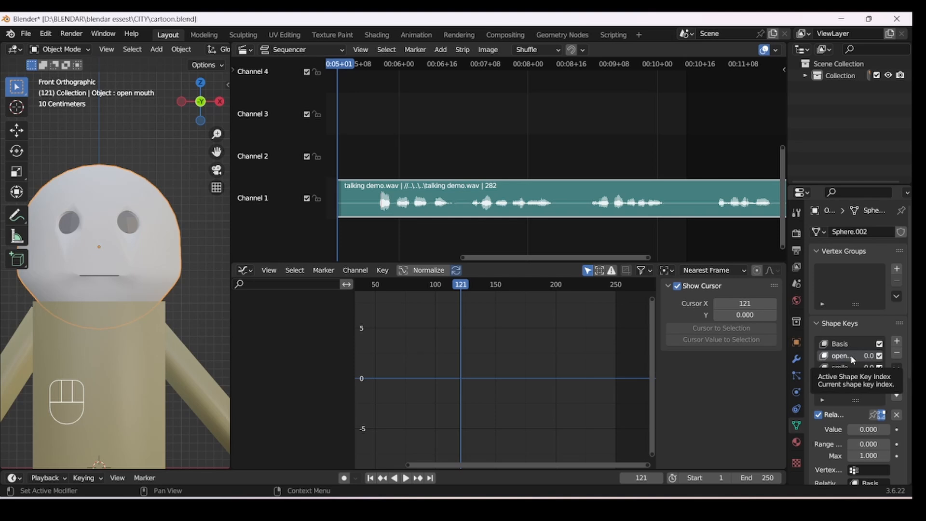
pyautogui.click(897, 430)
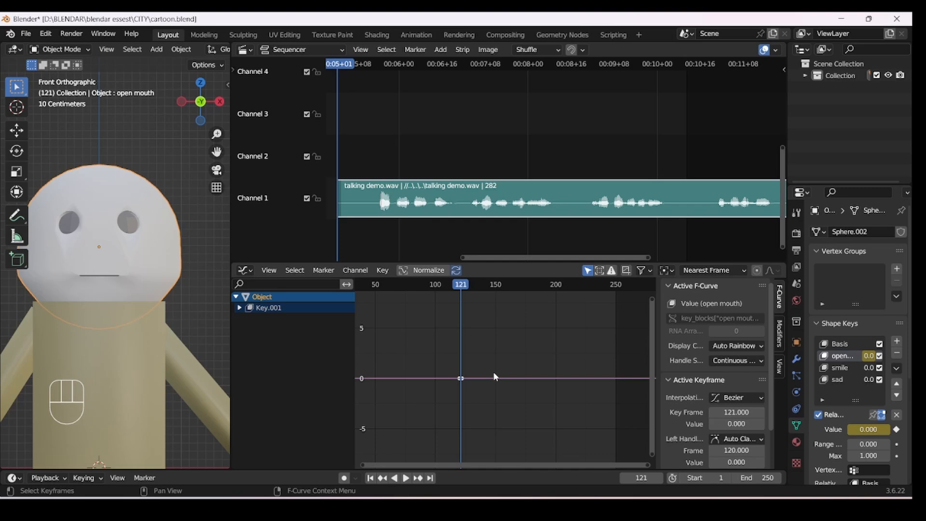
# Step: Bake the sound of "talking demo.wav" to the open mouth shape key's F-curve with the default settings and inspect the curve
pyautogui.click(355, 271)
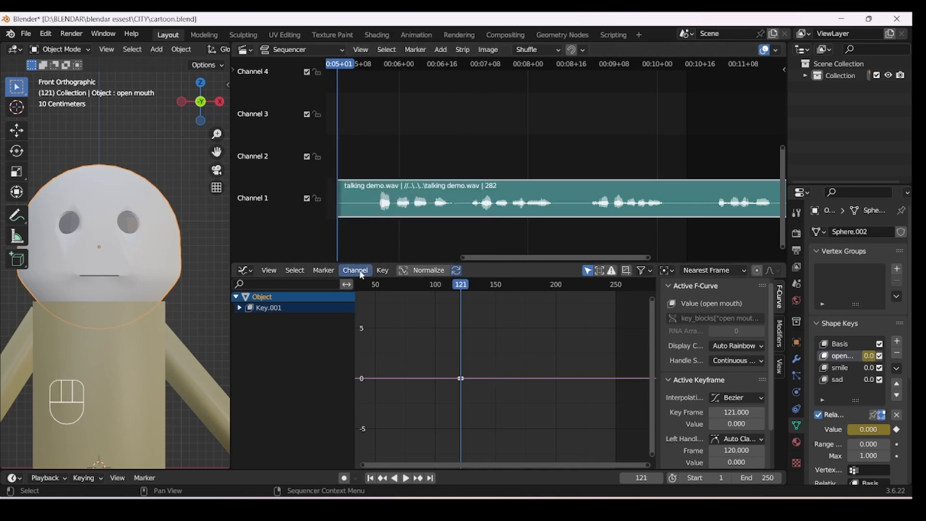
pyautogui.click(357, 271)
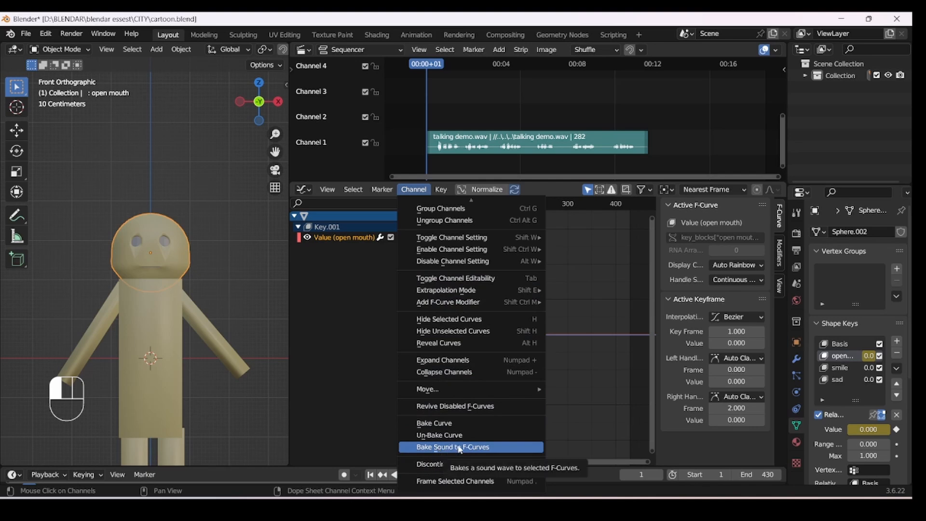
pyautogui.click(459, 449)
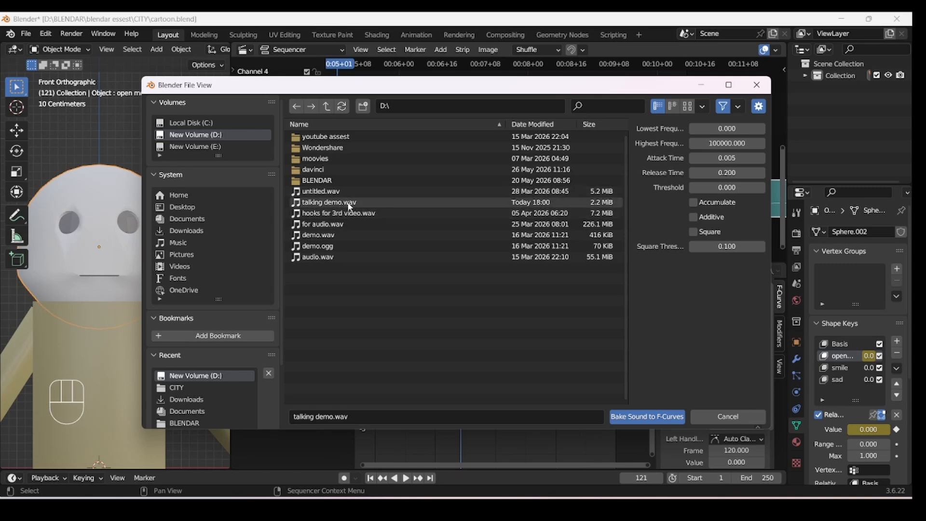
pyautogui.doubleClick(358, 201)
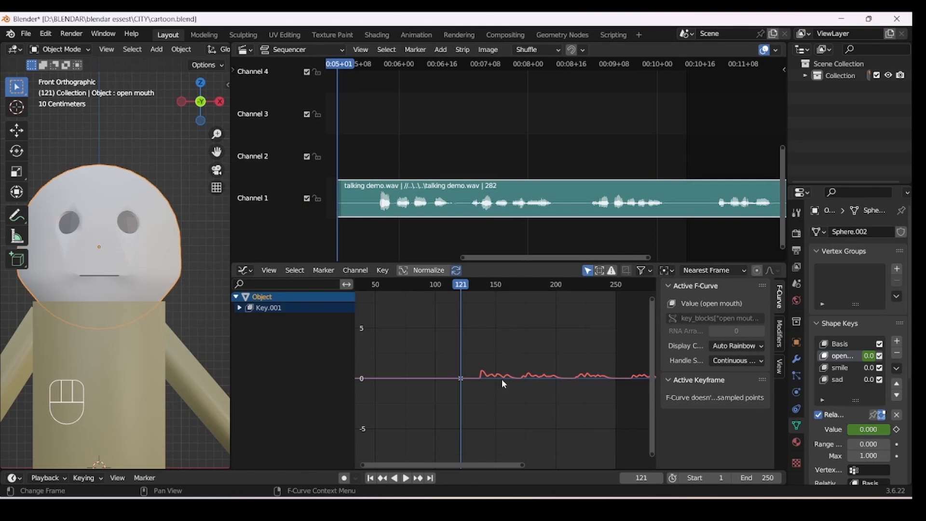
pyautogui.scroll(3, 447, 458)
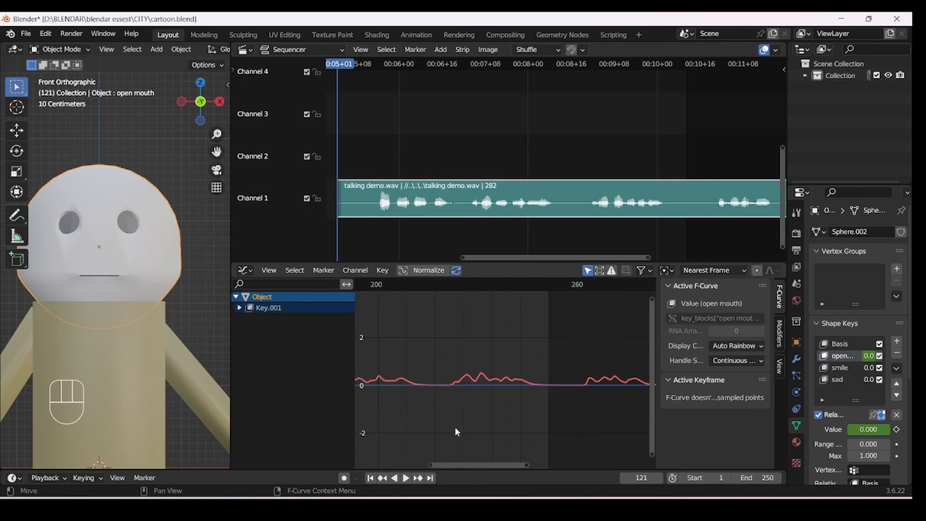
pyautogui.keyDown('ctrl'); pyautogui.moveTo(456, 427); pyautogui.dragTo(471, 432, button='middle'); pyautogui.keyUp('ctrl')
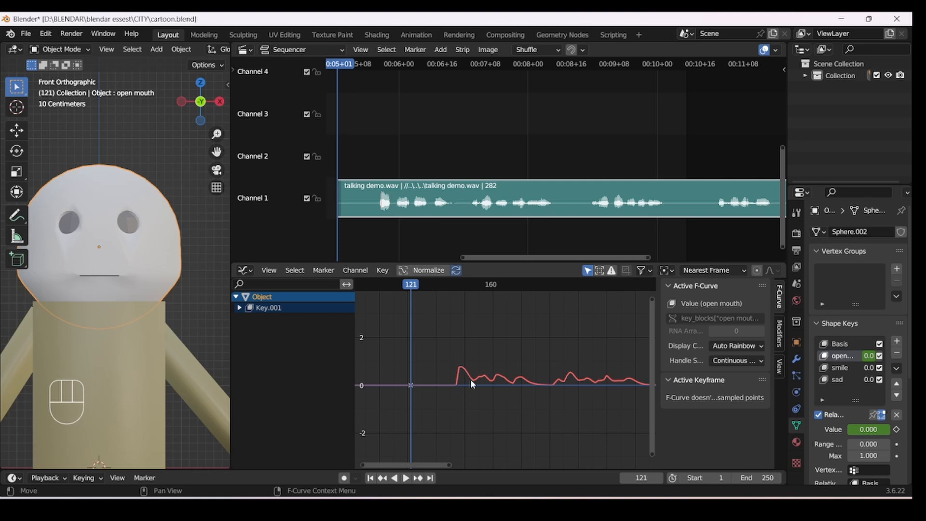
pyautogui.scroll(-2, 484, 377)
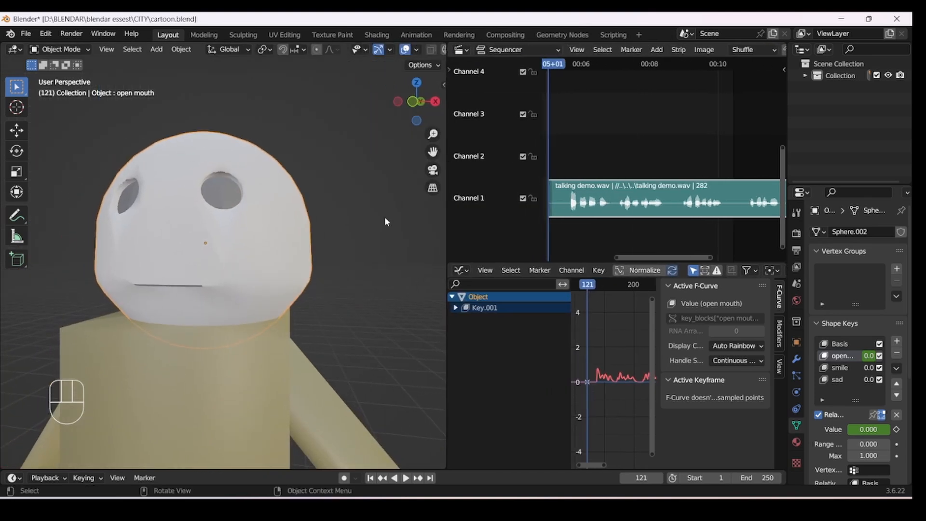
# Step: Play the animation to check the head's mouth movement against the audio, and stop playback
pyautogui.scroll(-3, 378, 235)
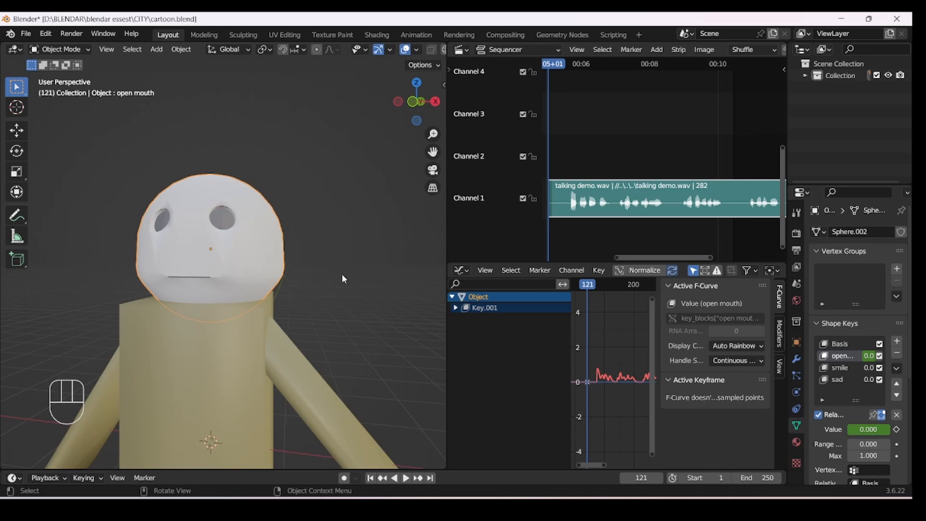
pyautogui.press('space')
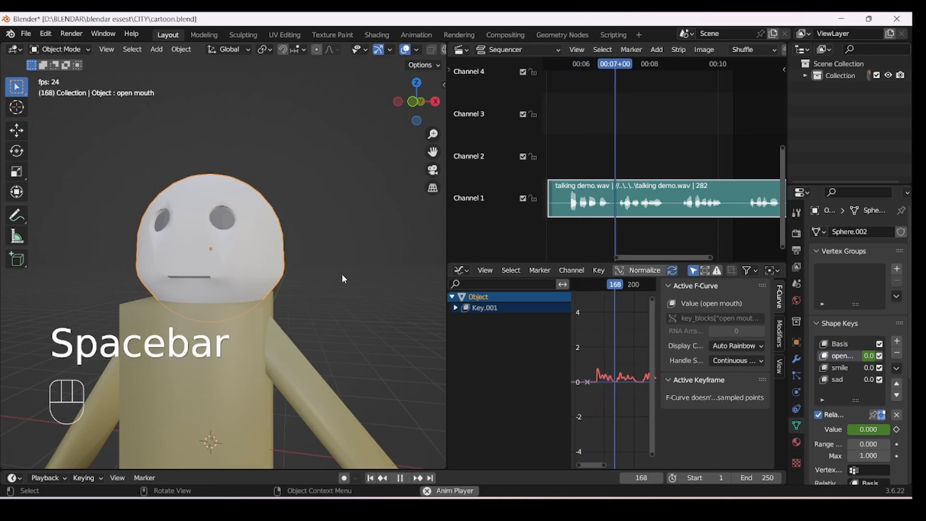
pyautogui.scroll(3, 341, 279)
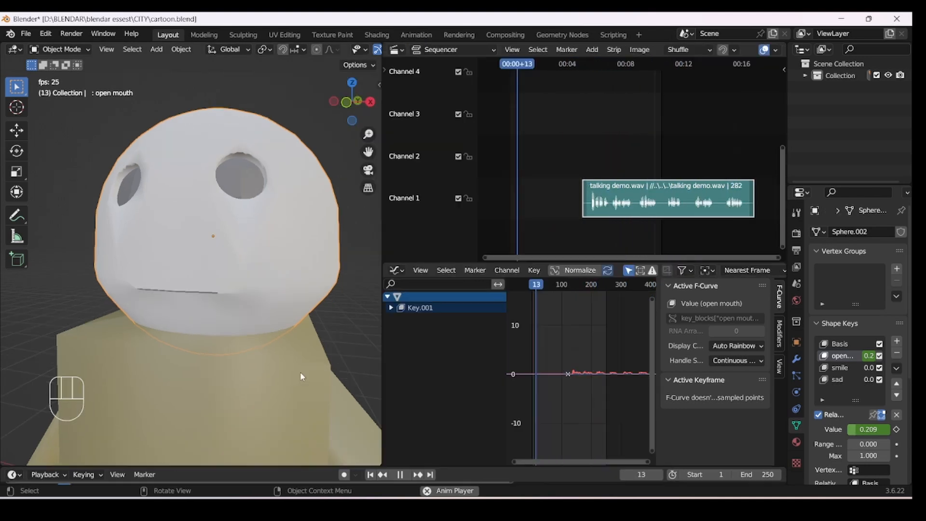
pyautogui.press('space')
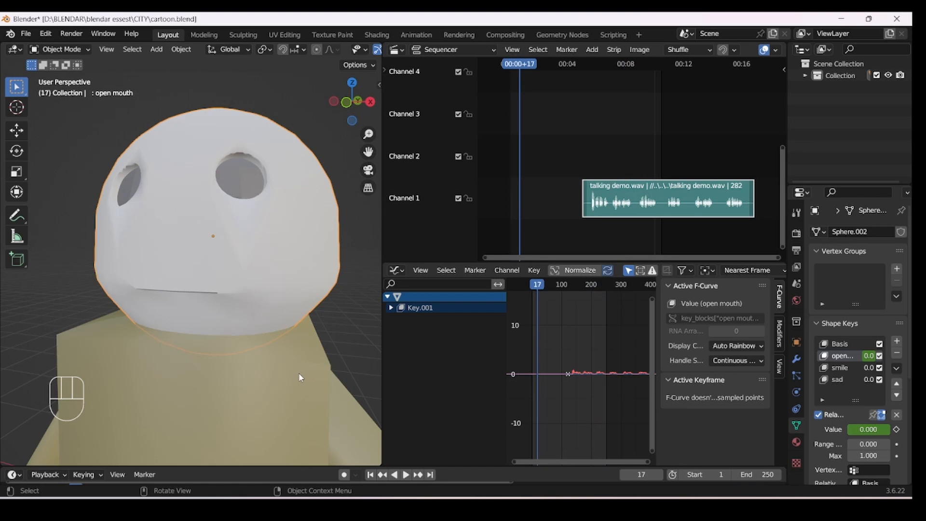
# Step: Widen the sequencer and Graph Editor areas and set the scene's end frame to 430
pyautogui.moveTo(382, 377); pyautogui.dragTo(299, 377)
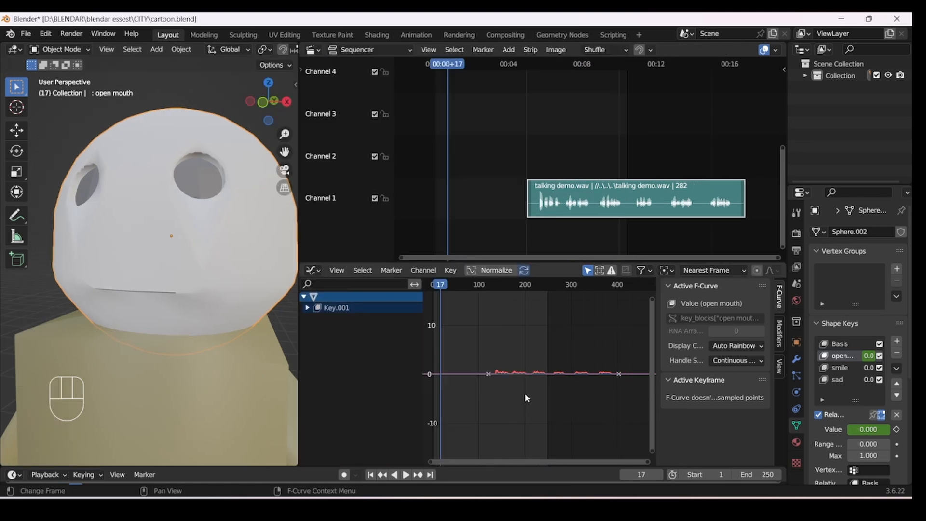
pyautogui.click(757, 474)
pyautogui.moveTo(758, 474); pyautogui.dragTo(858, 475)
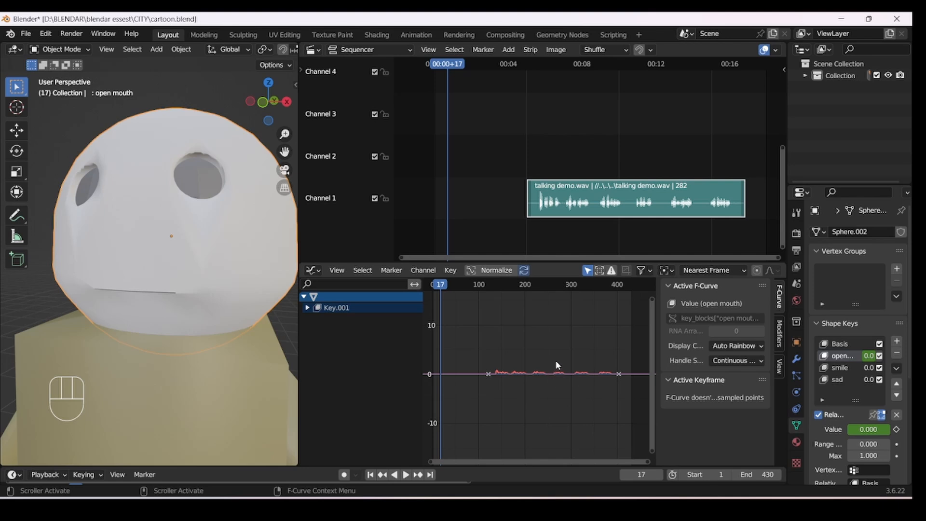
# Step: Play back the extended talking animation, widen the 3D viewport and show the head in front view
pyautogui.press('space')
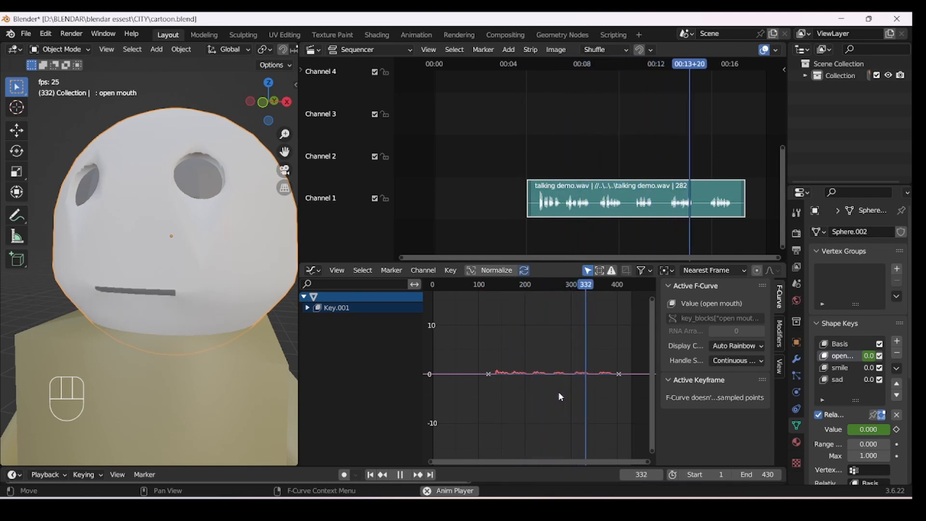
pyautogui.press('space')
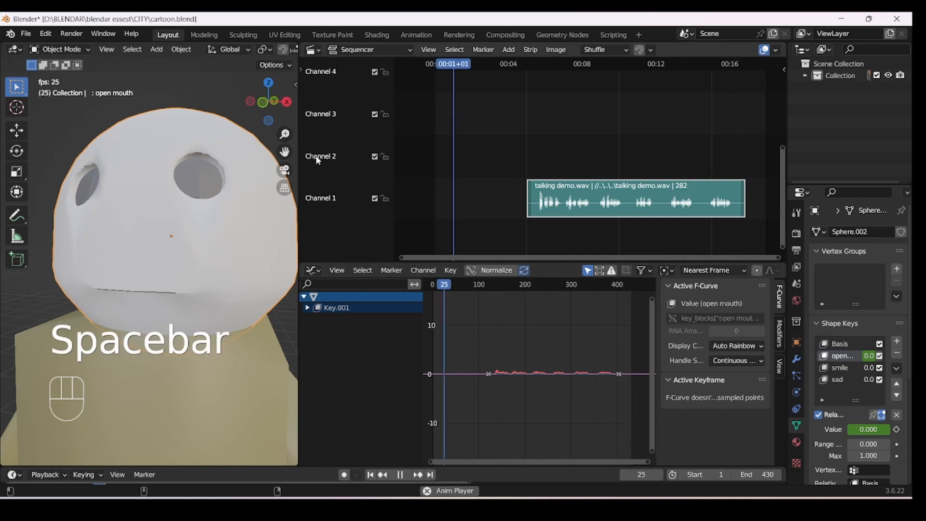
pyautogui.press('space')
pyautogui.moveTo(299, 140); pyautogui.dragTo(498, 164)
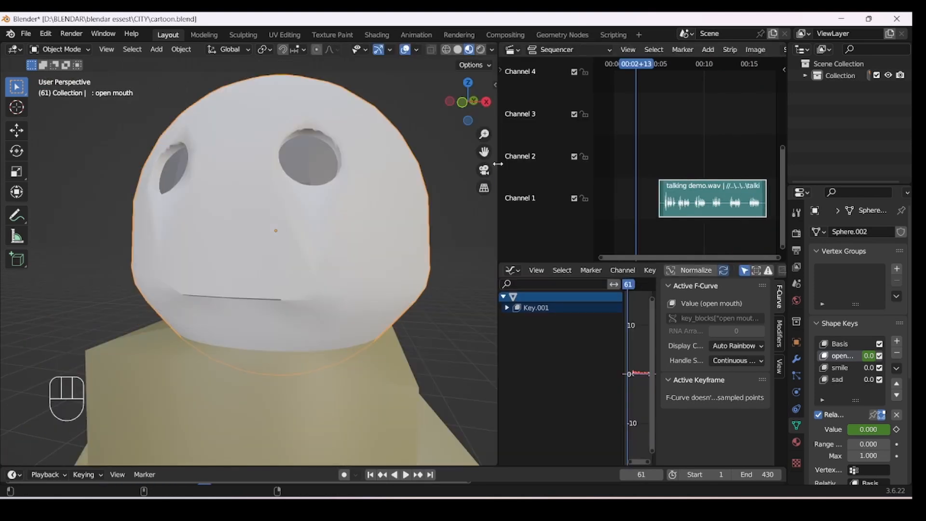
pyautogui.press('KP_1')
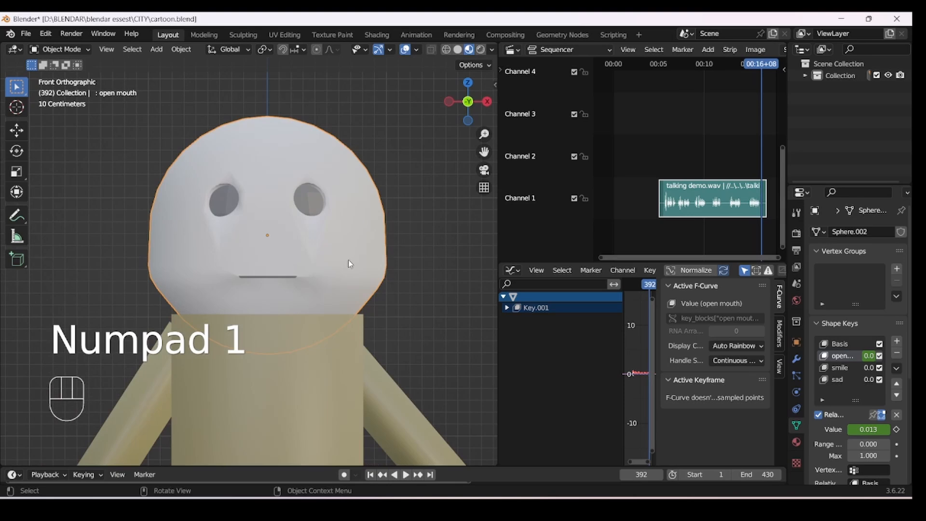
# Step: Widen the 3D viewport and assign the existing material Material.001 to the character's head
pyautogui.moveTo(498, 145); pyautogui.dragTo(734, 140)
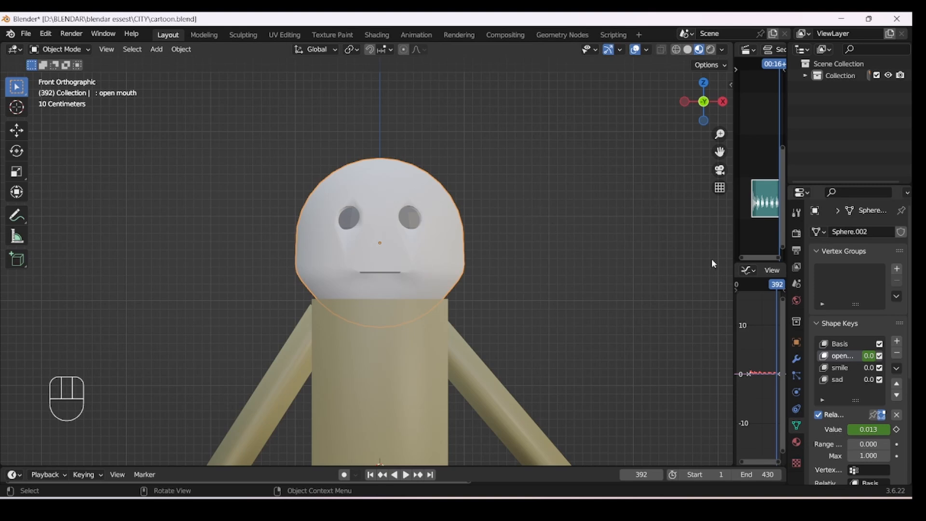
pyautogui.click(796, 446)
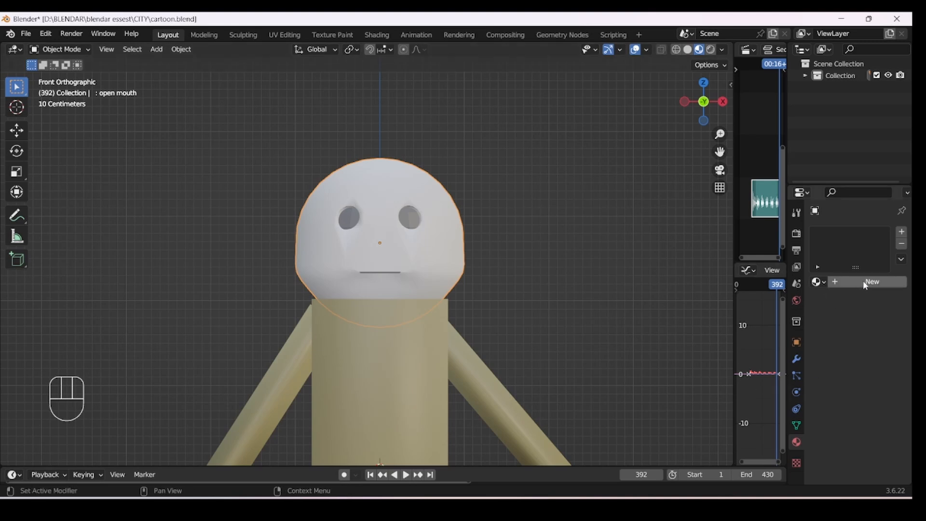
pyautogui.click(818, 282)
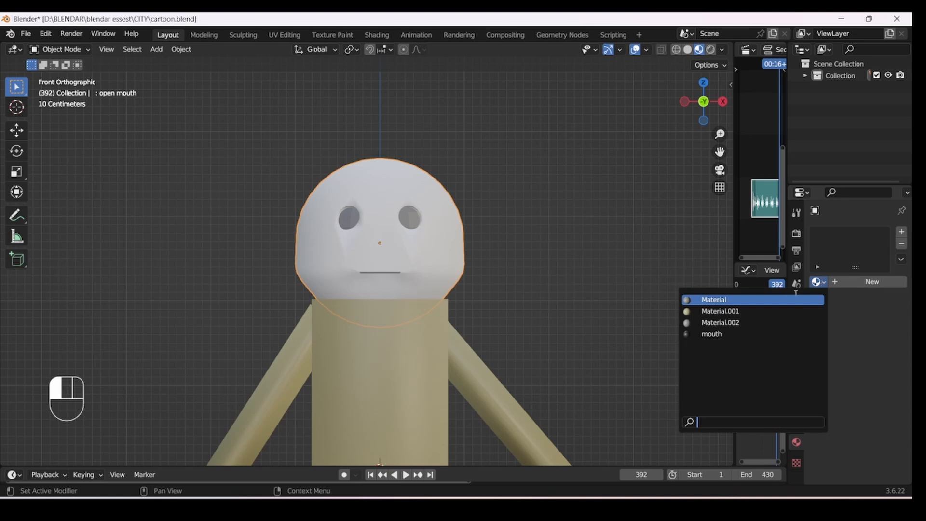
pyautogui.click(720, 311)
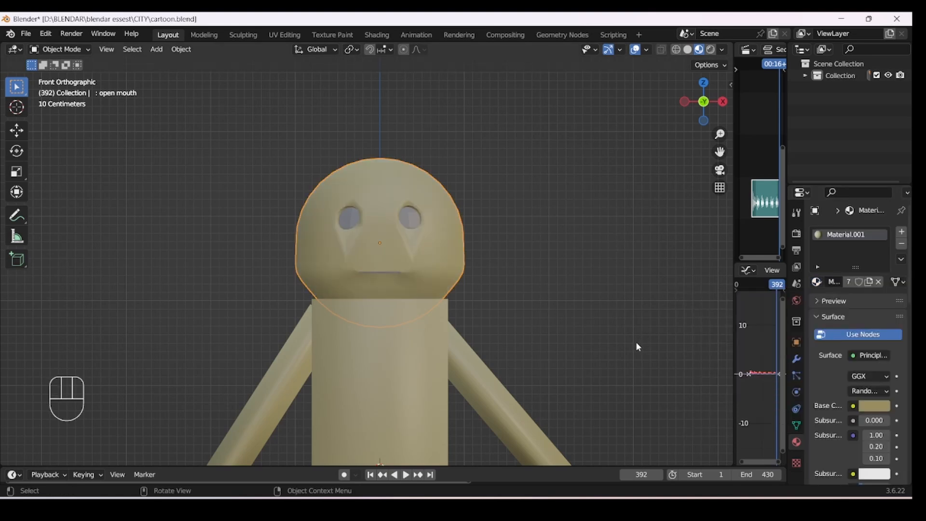
# Step: Play the talking animation to check the coloured head's mouth movement, stop playback and inspect the head from the side
pyautogui.keyDown('alt'); pyautogui.moveTo(637, 346); pyautogui.dragTo(558, 369, button='middle'); pyautogui.keyUp('alt')
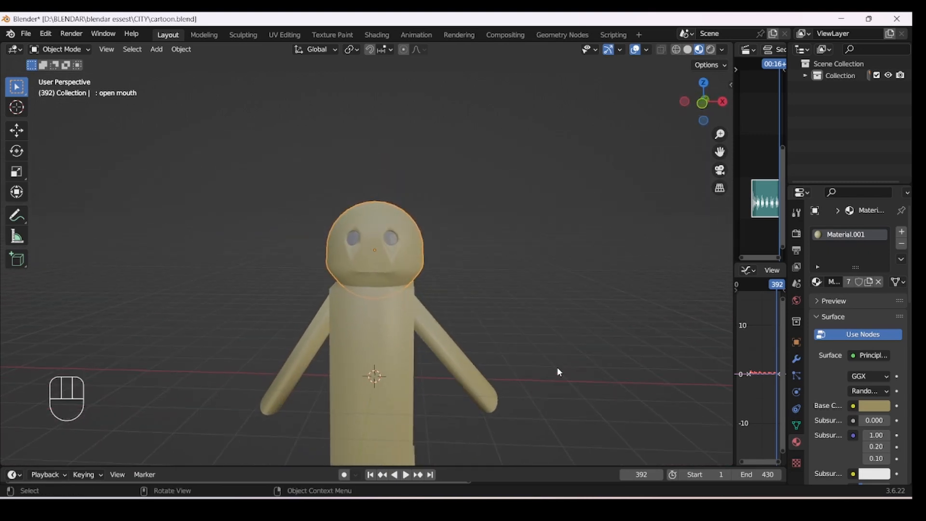
pyautogui.press('KP_1')
pyautogui.scroll(2, 555, 367)
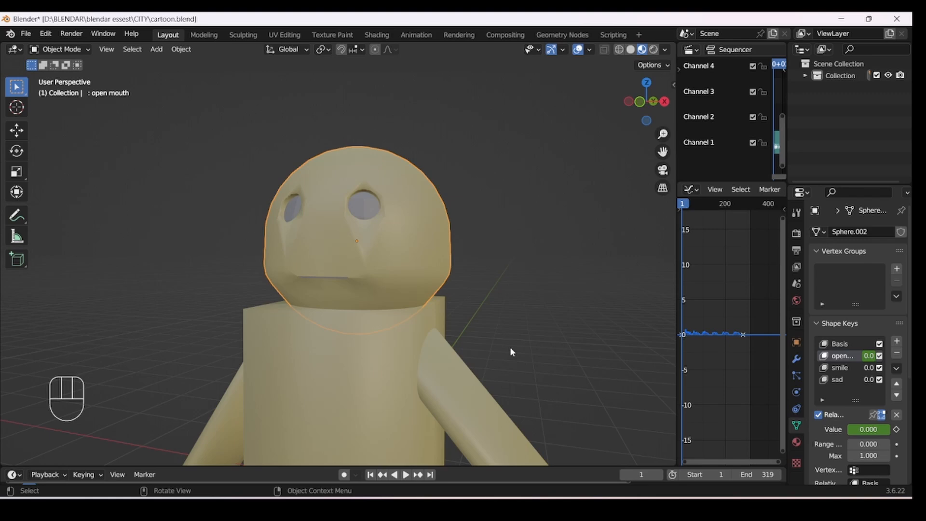
pyautogui.press('space')
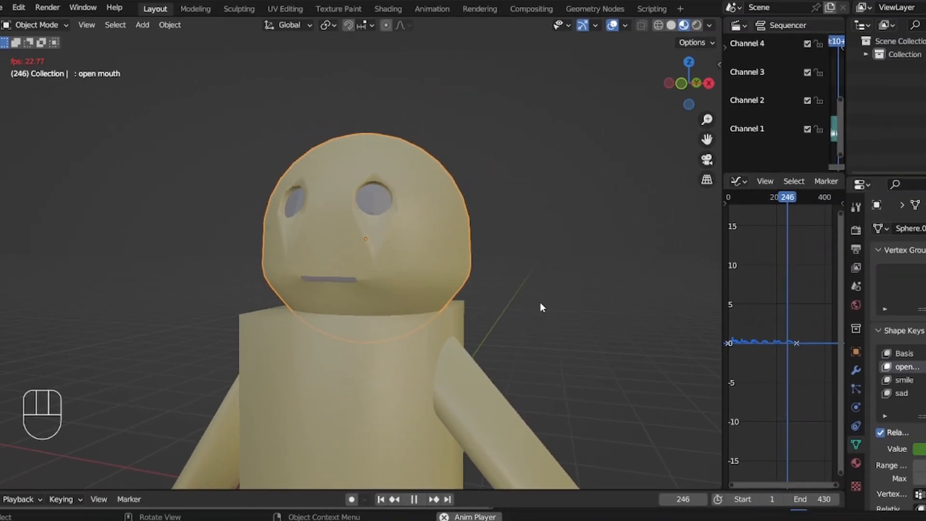
pyautogui.press('space')
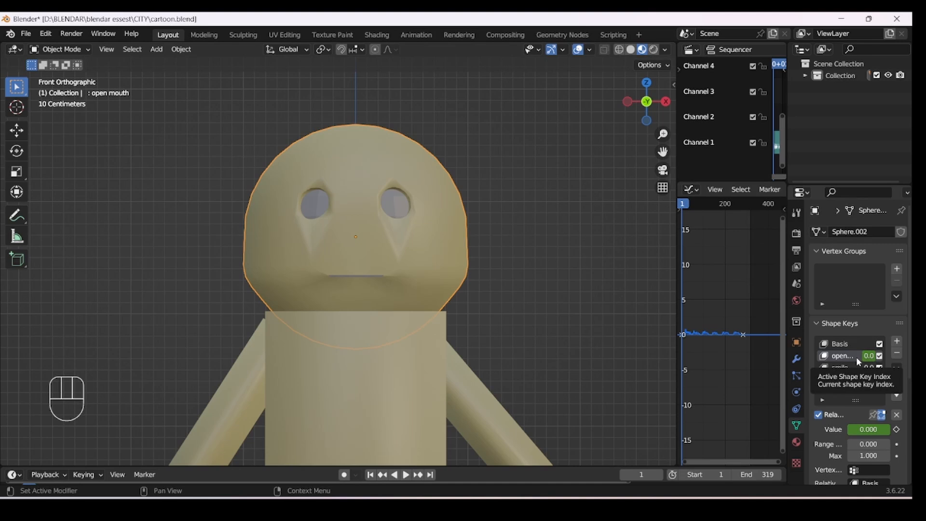
pyautogui.moveTo(340, 278); pyautogui.dragTo(522, 331, button='middle')
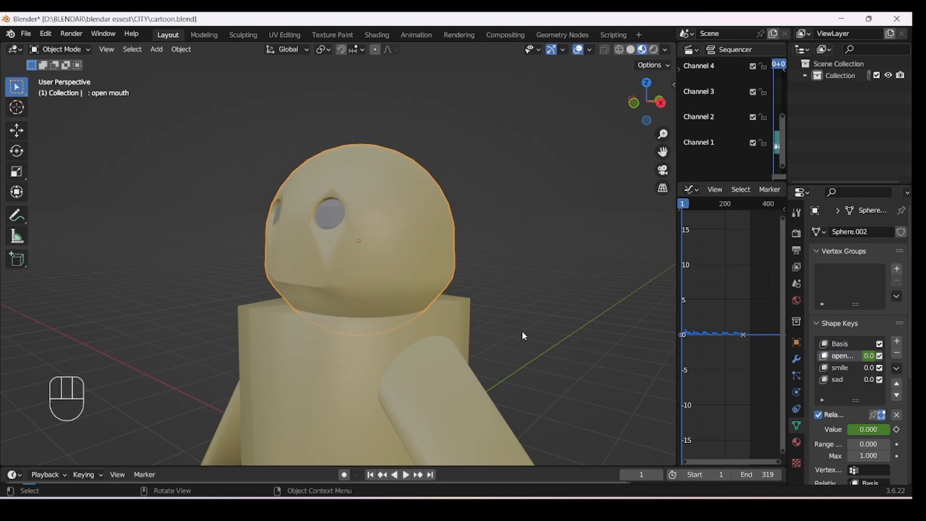
pyautogui.moveTo(521, 335); pyautogui.dragTo(463, 337, button='middle')
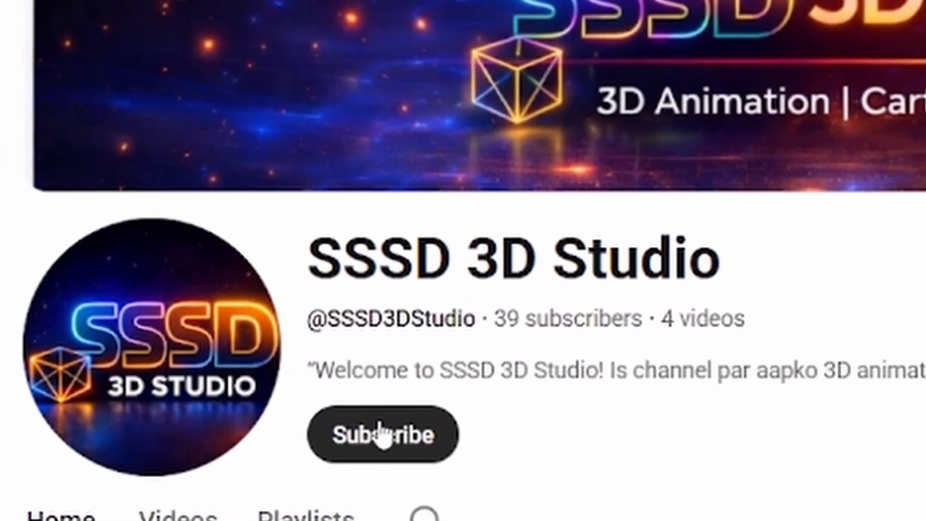
pyautogui.click(325, 348)
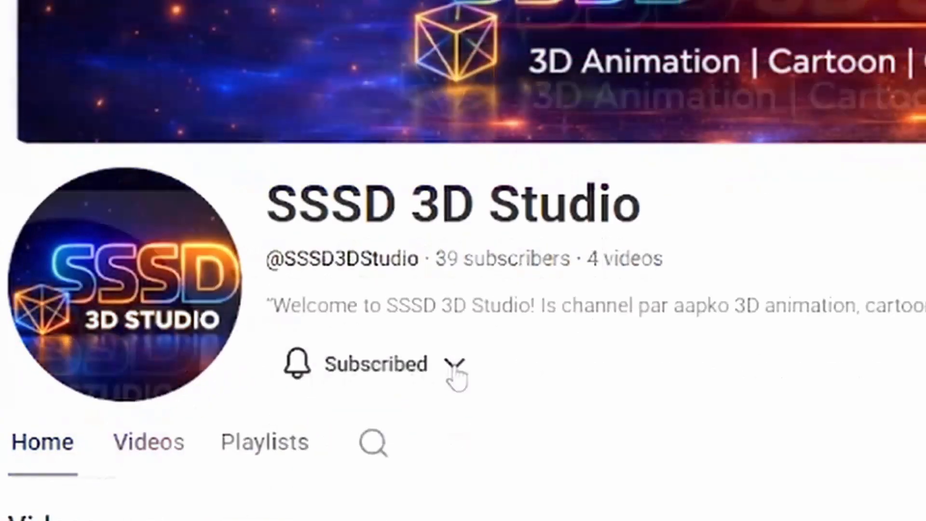
pyautogui.click(492, 431)
pyautogui.click(458, 423)
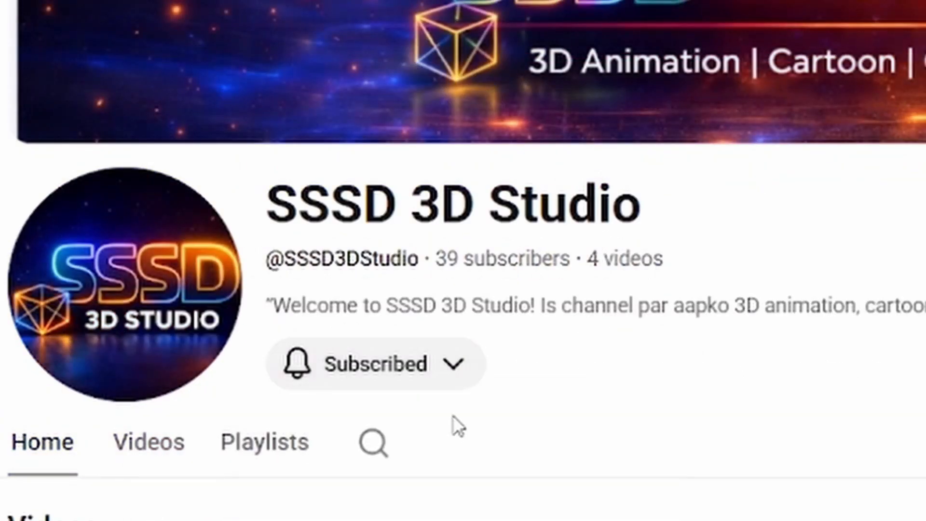